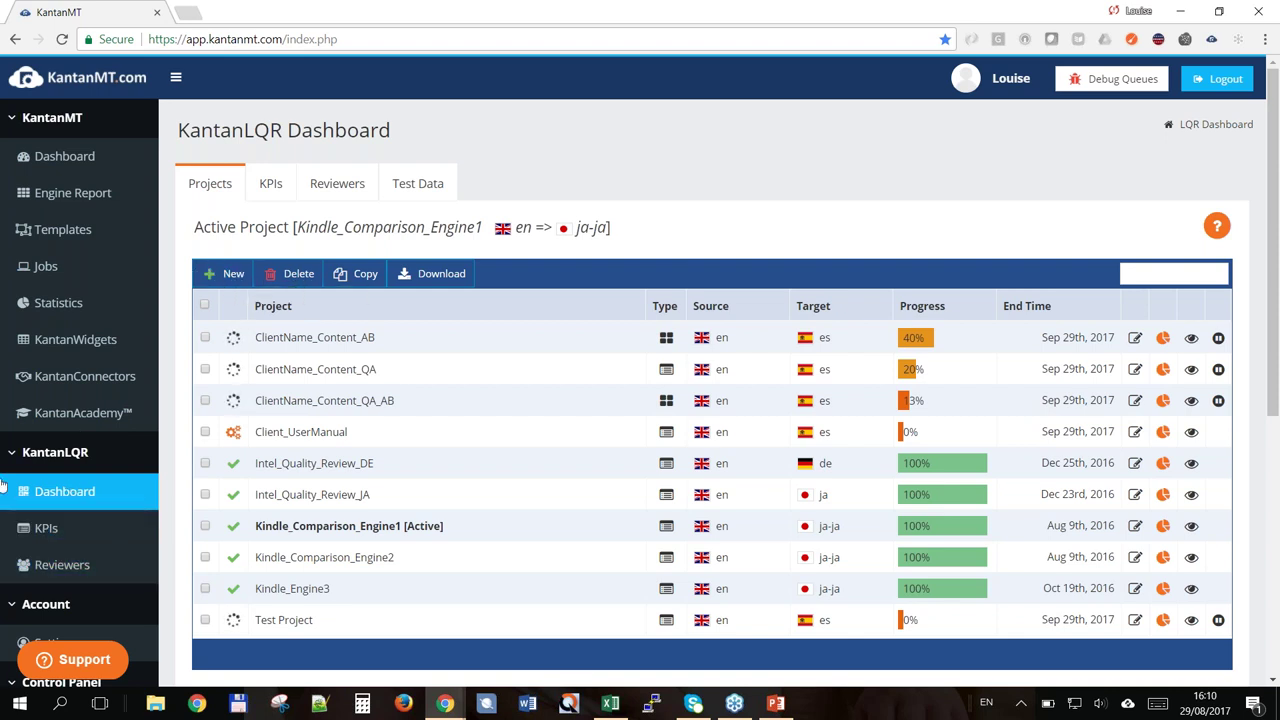
- Start a new LQR project and name it ClientName_Content_QA_Usefullness
click(225, 274)
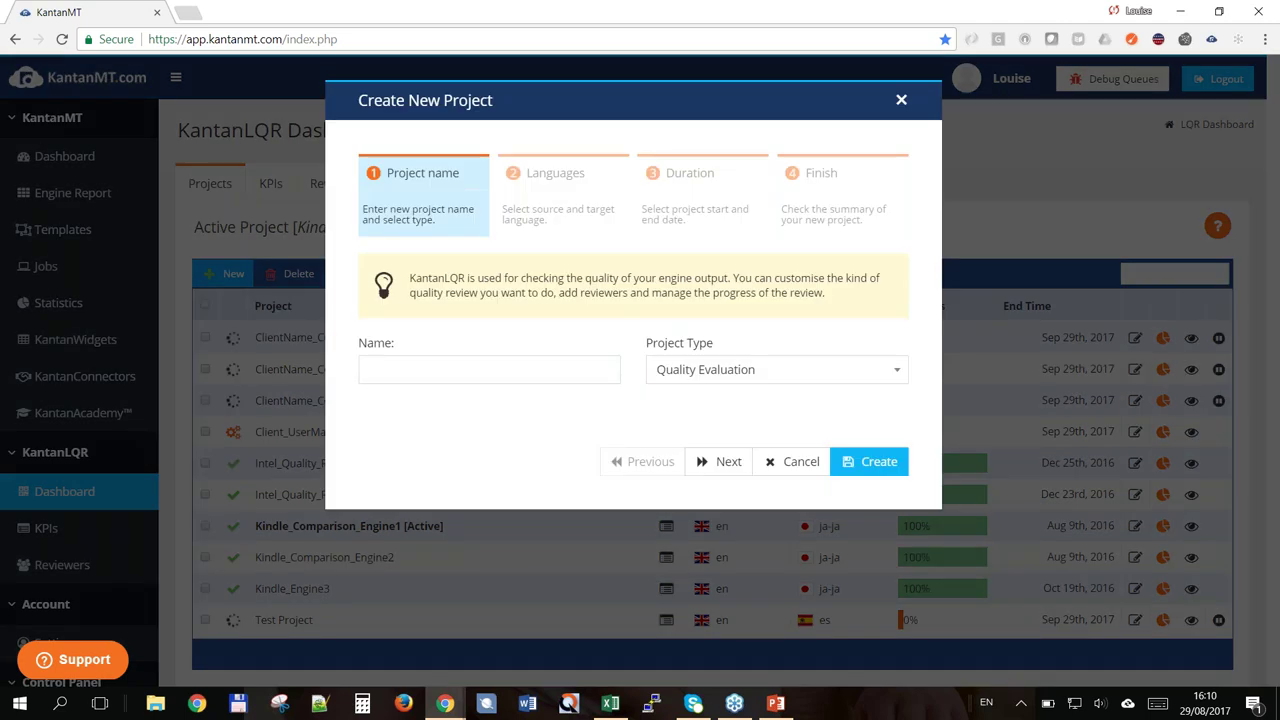
click(521, 370)
text(ClientName)
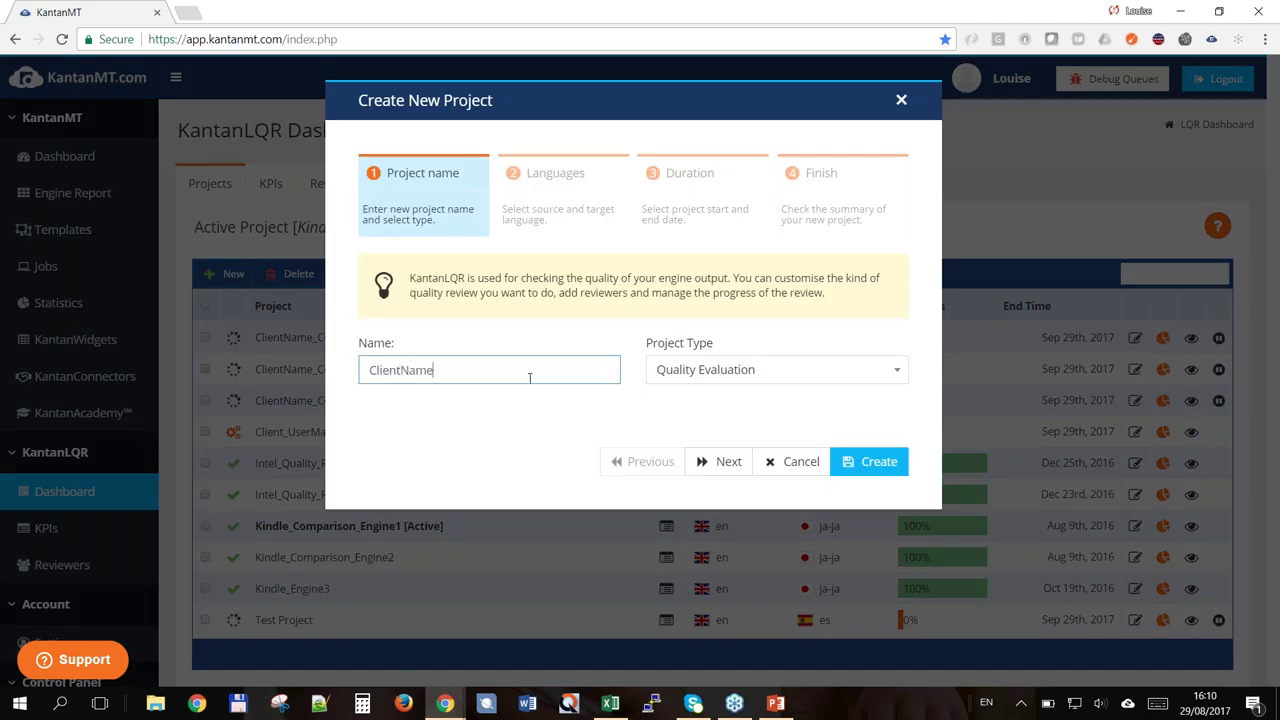
text(_Content)
text(QA)
text(_)
text(User)
text(ulne)
key(BackSpace)
key(BackSpace)
text(lness)
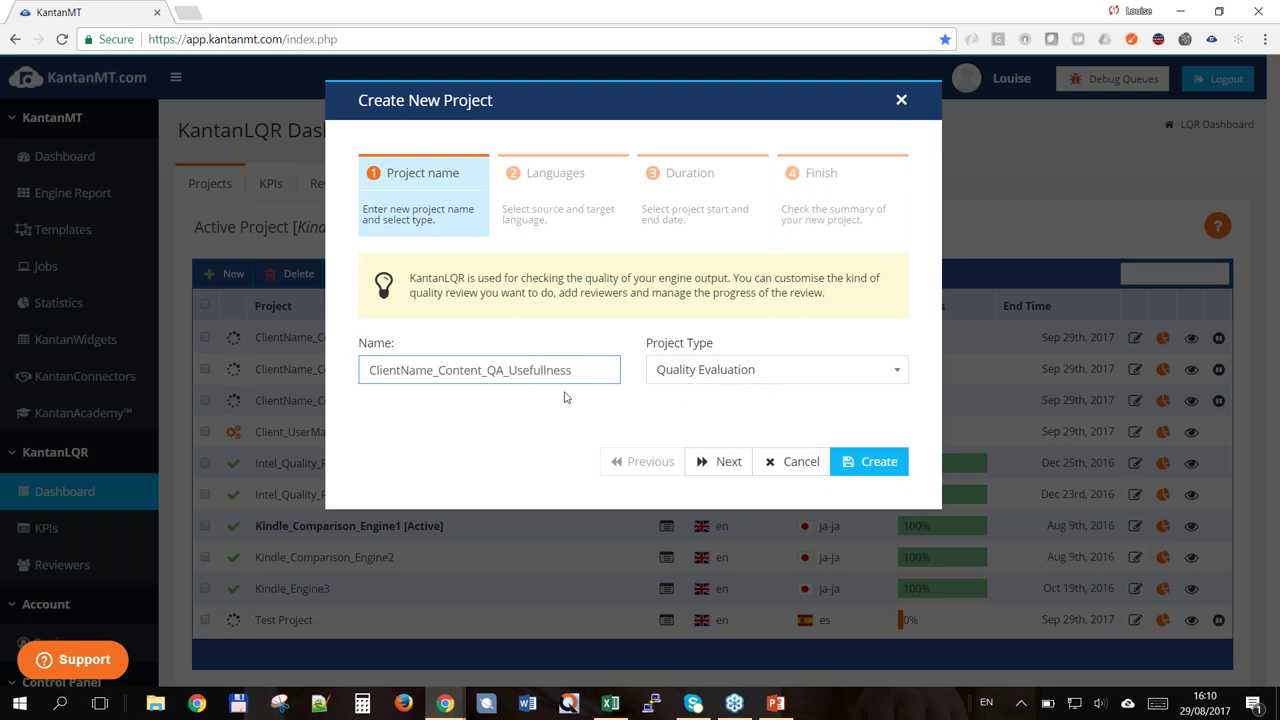
- Choose Quality Evaluation as the project type and continue to the language settings
click(680, 370)
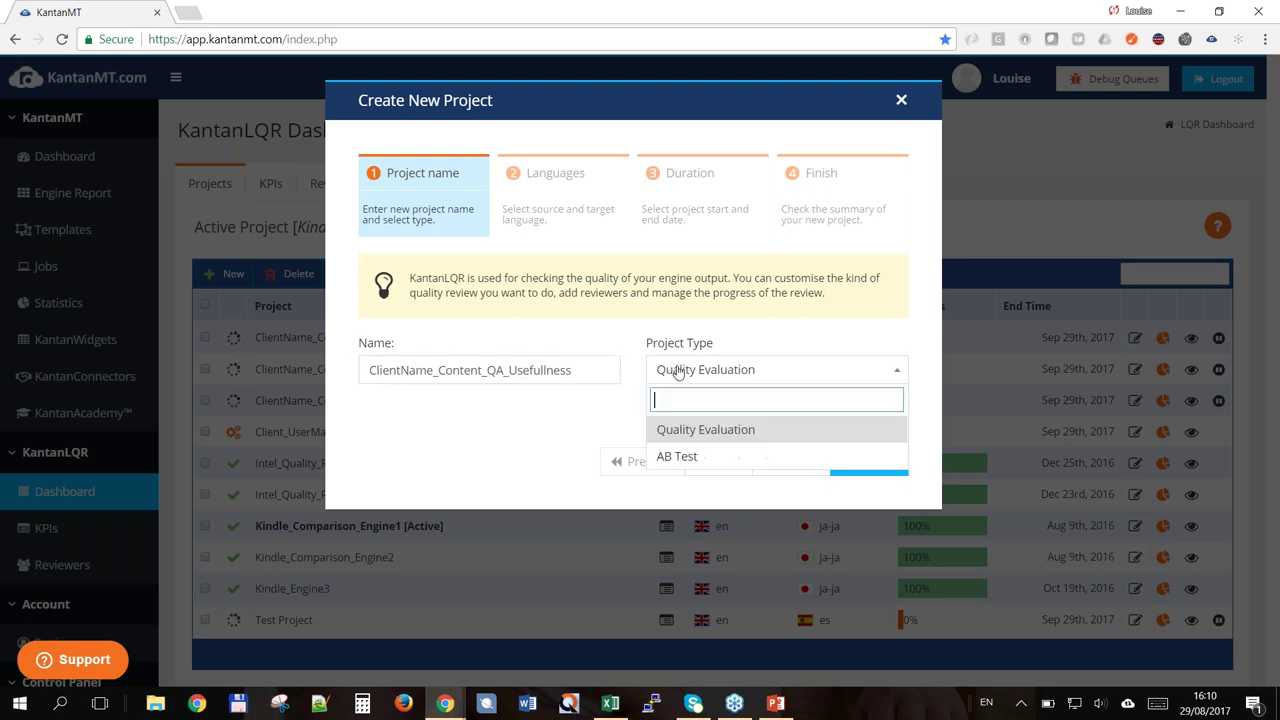
click(705, 429)
click(705, 370)
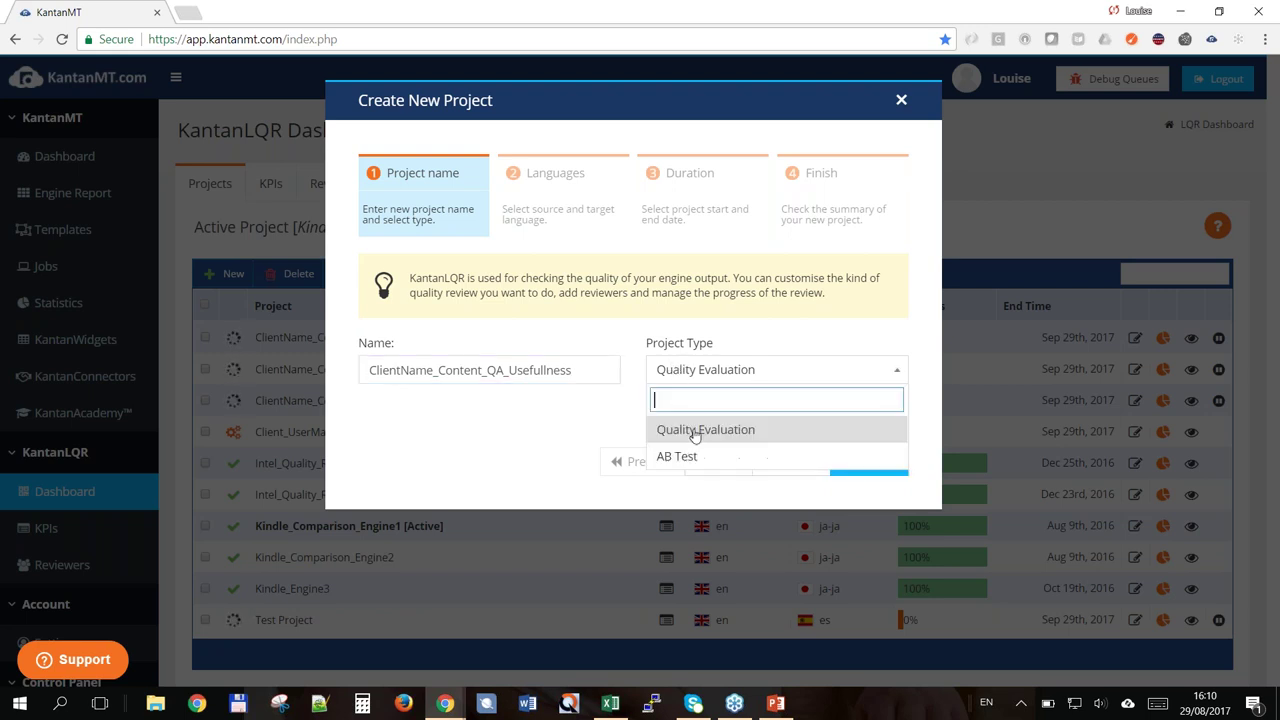
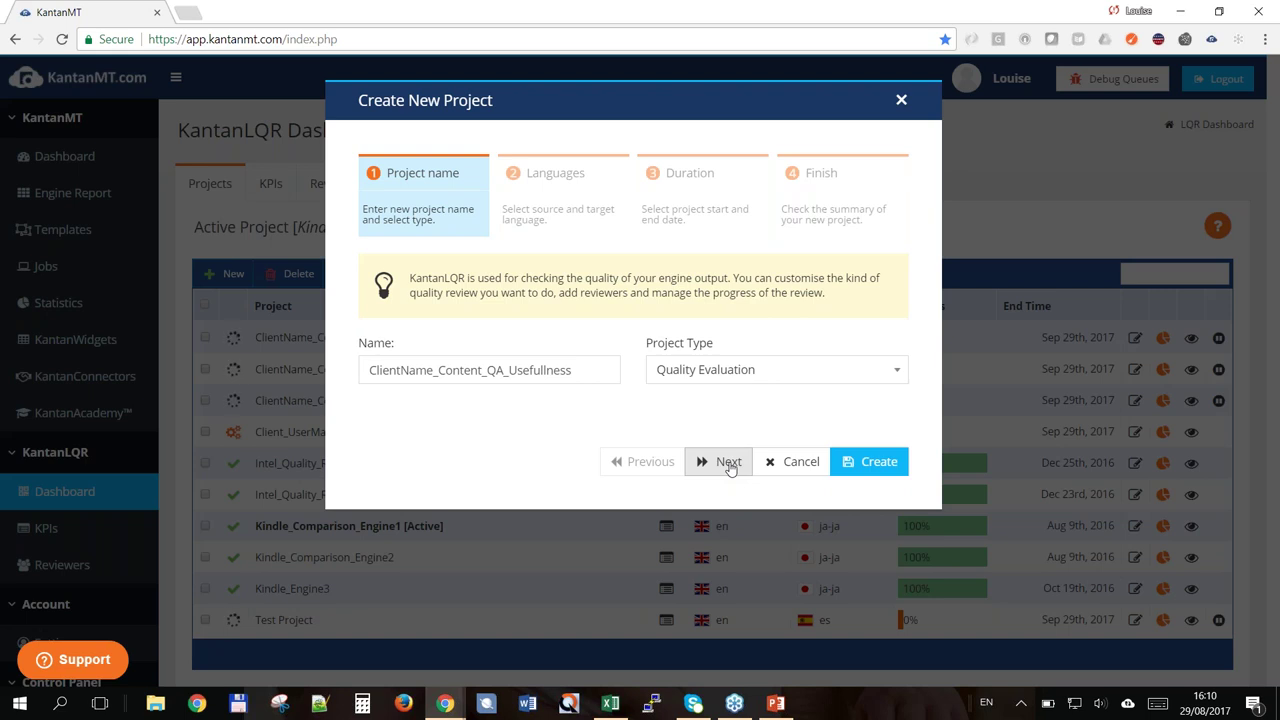
click(729, 467)
- Set the project's source language to English {en} and its target language to Spanish {es}
click(560, 378)
text(eng)
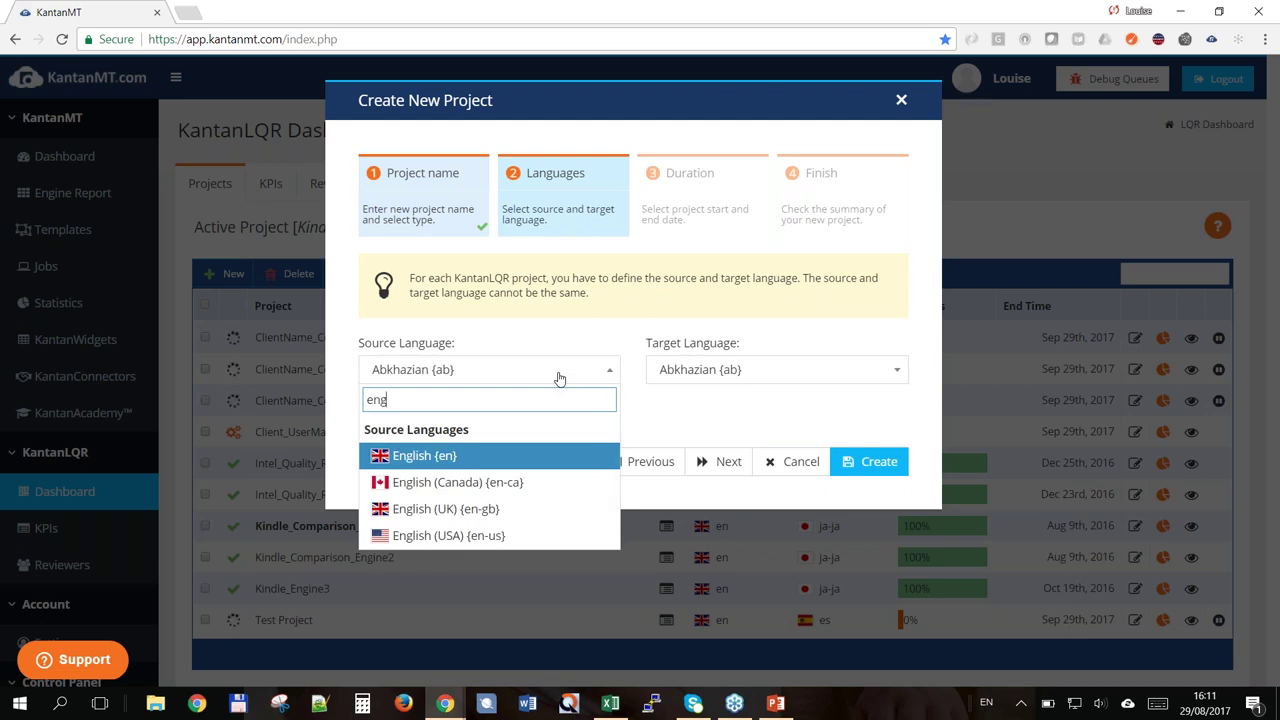
key(Return)
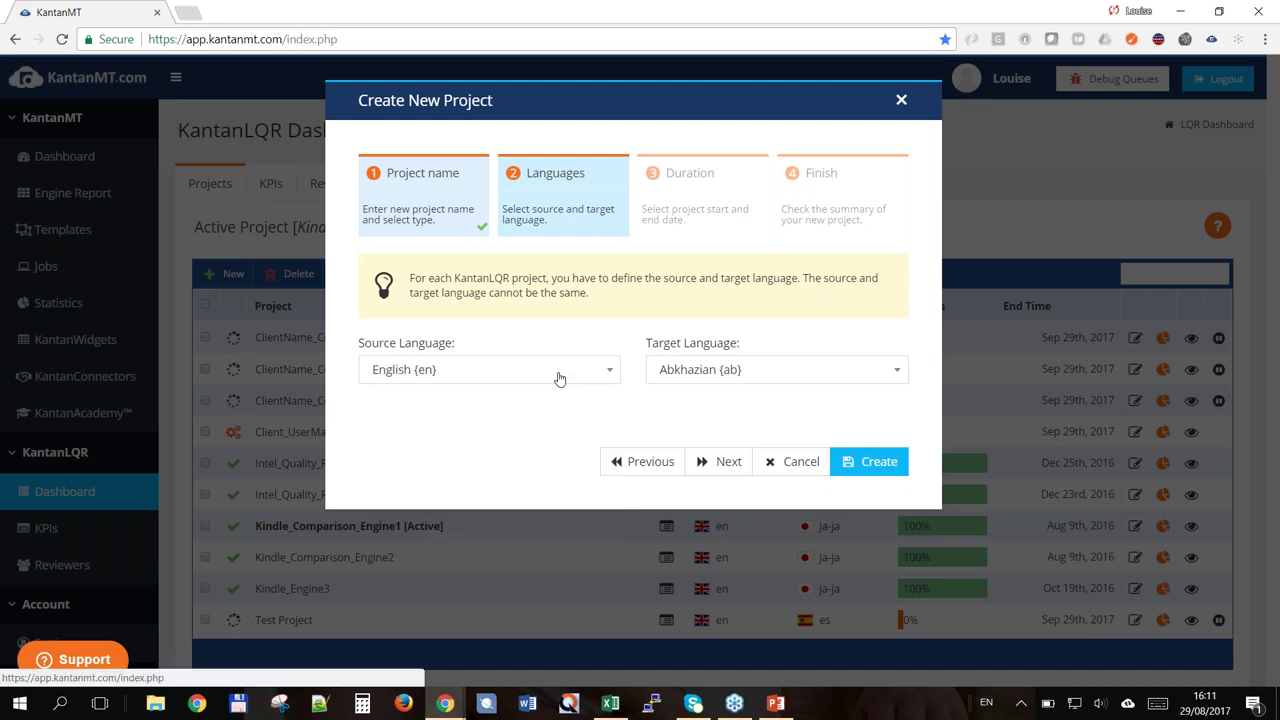
key(Tab)
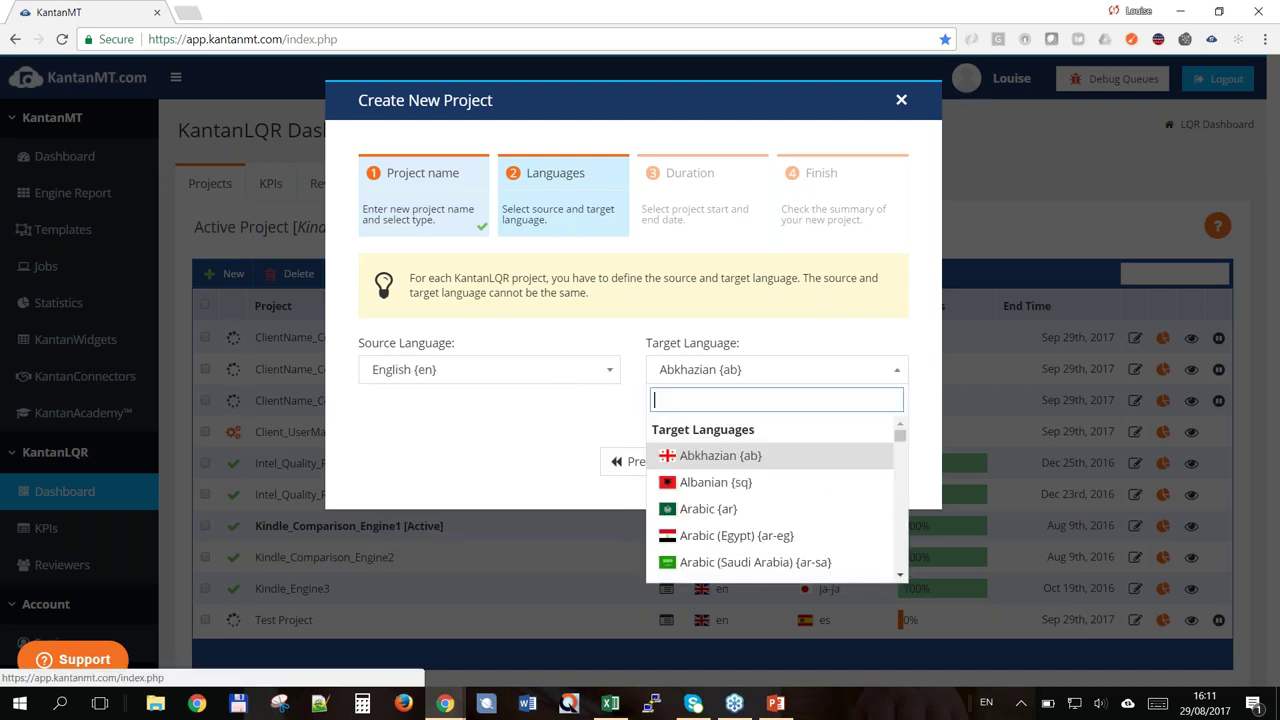
text(span)
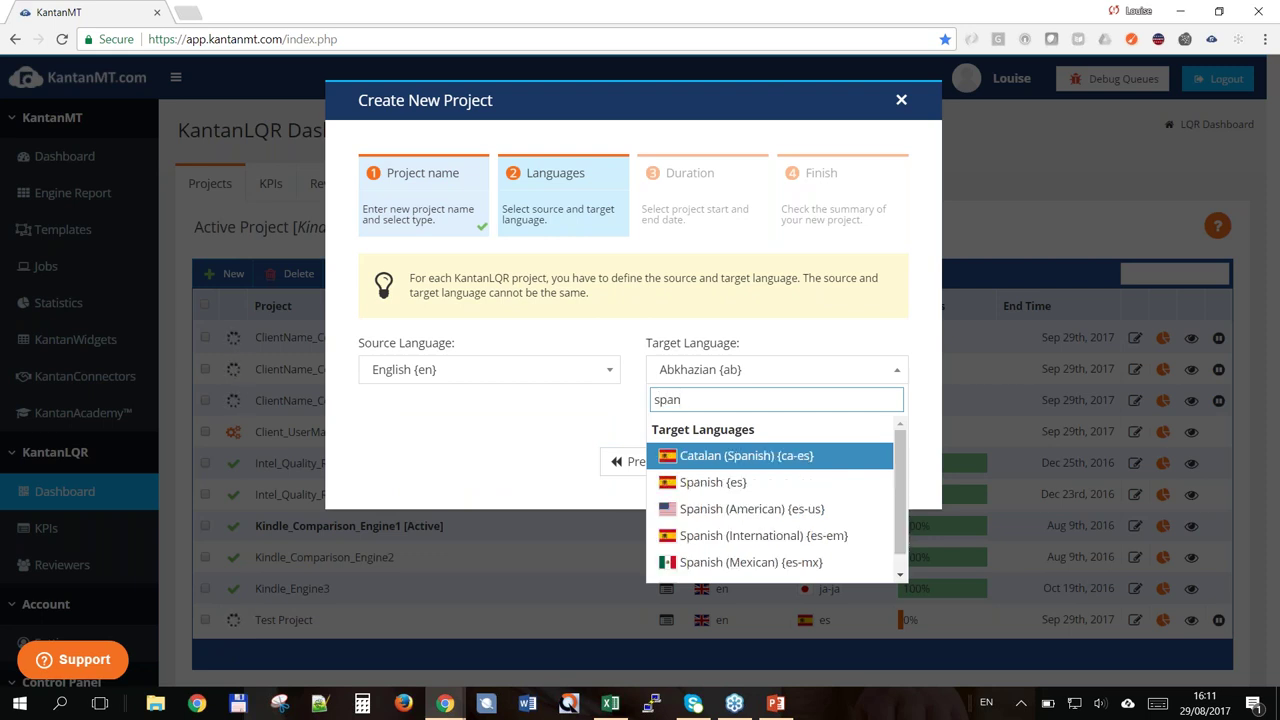
key(Down)
key(Return)
- Accept the project dates 2017-08-29 to 2017-09-29 and create the project from its summary
click(712, 462)
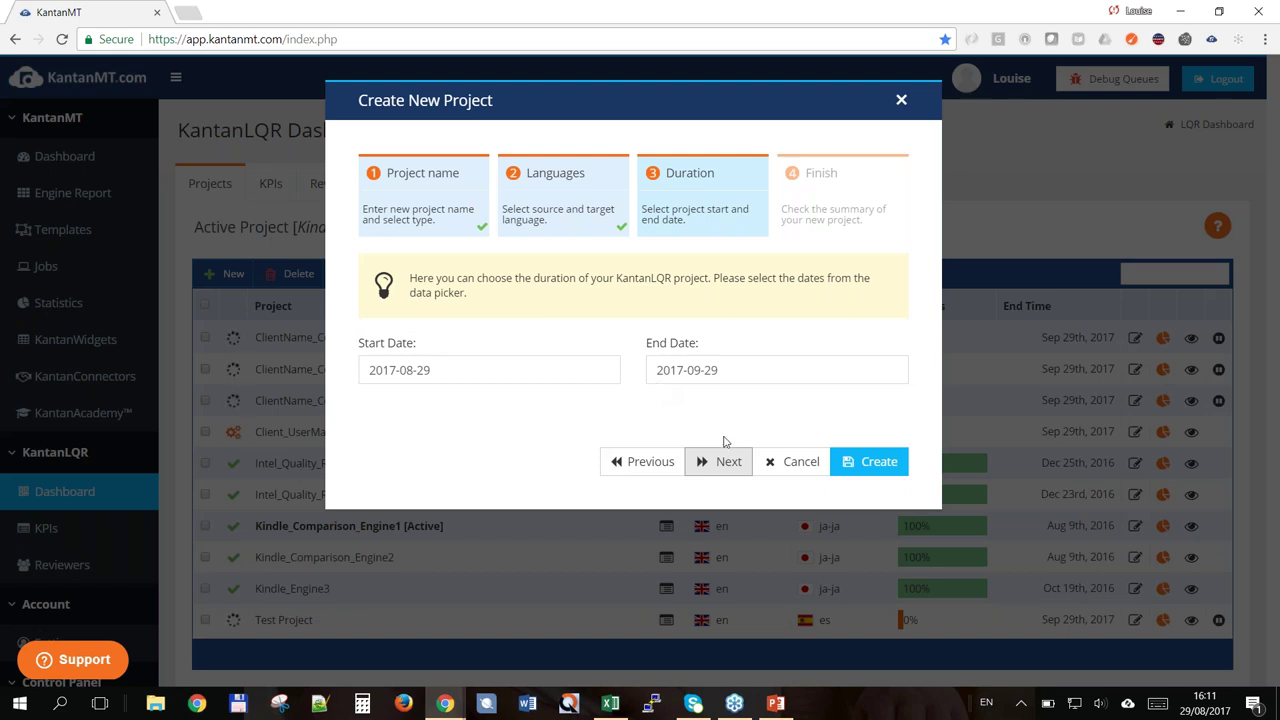
click(735, 466)
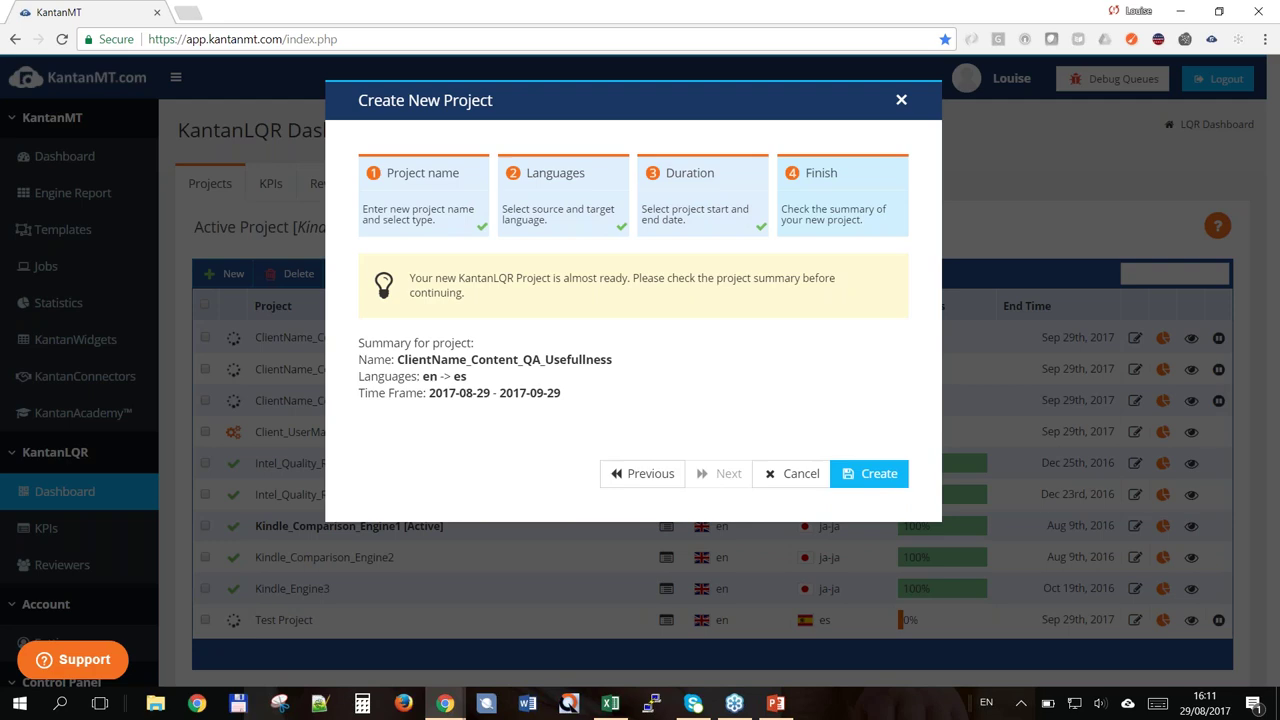
click(869, 473)
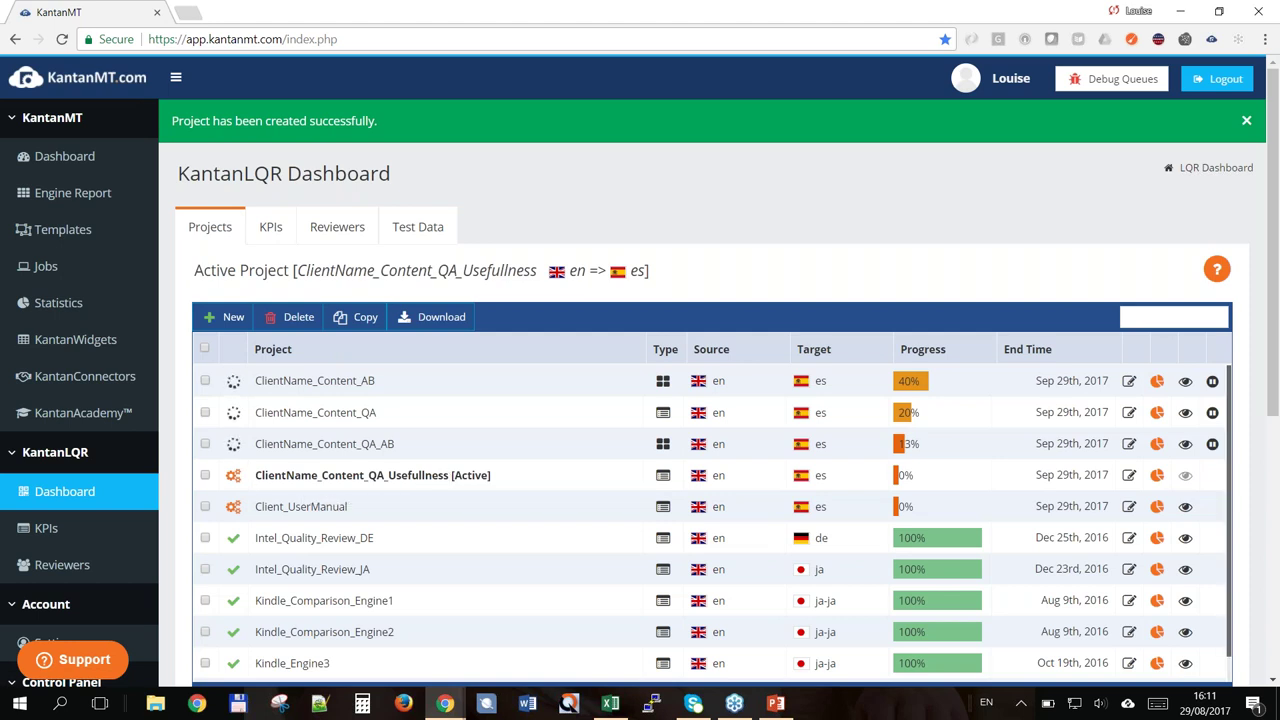
- Start adding KPIs to the new project and select Overall Quality as a compulsory KPI
click(270, 232)
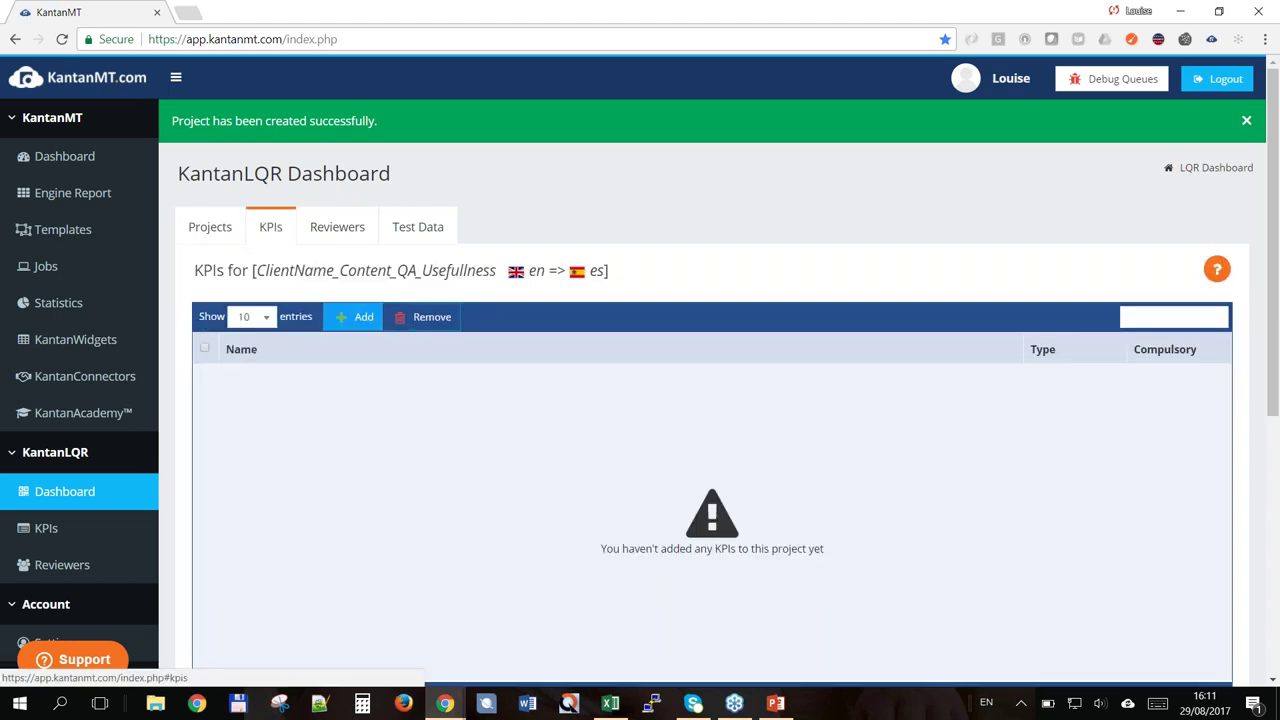
click(360, 316)
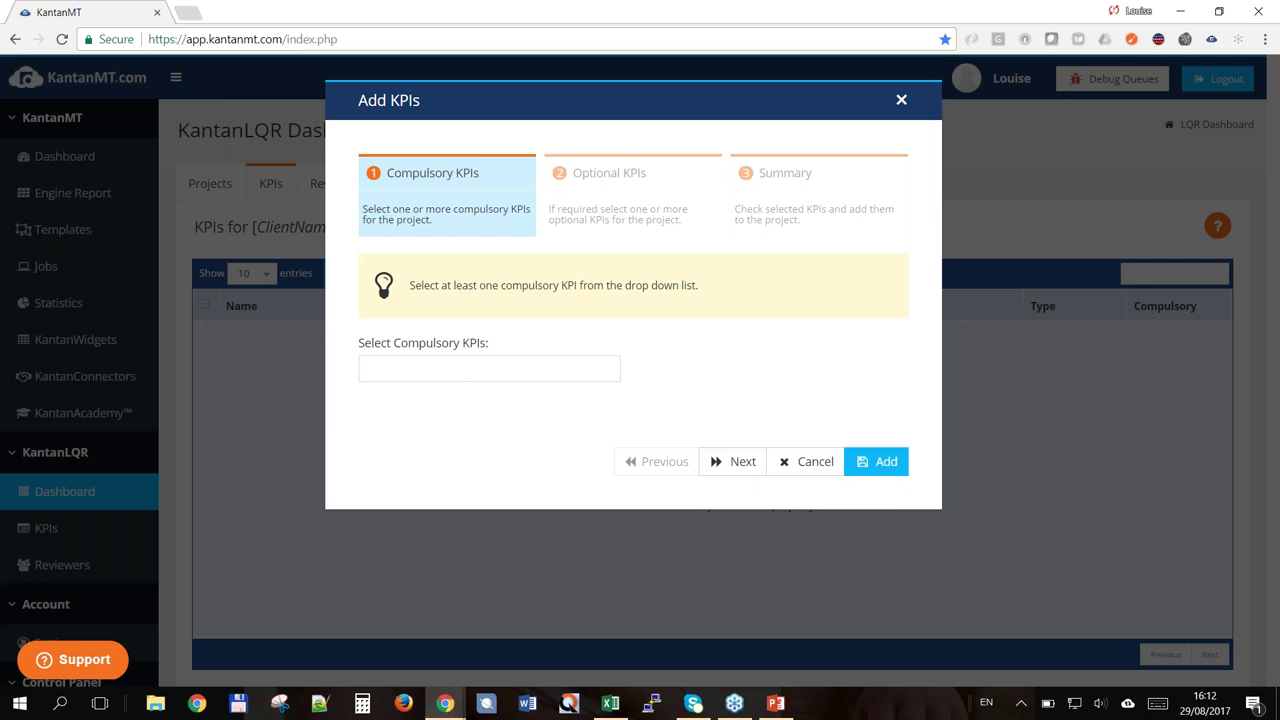
click(474, 368)
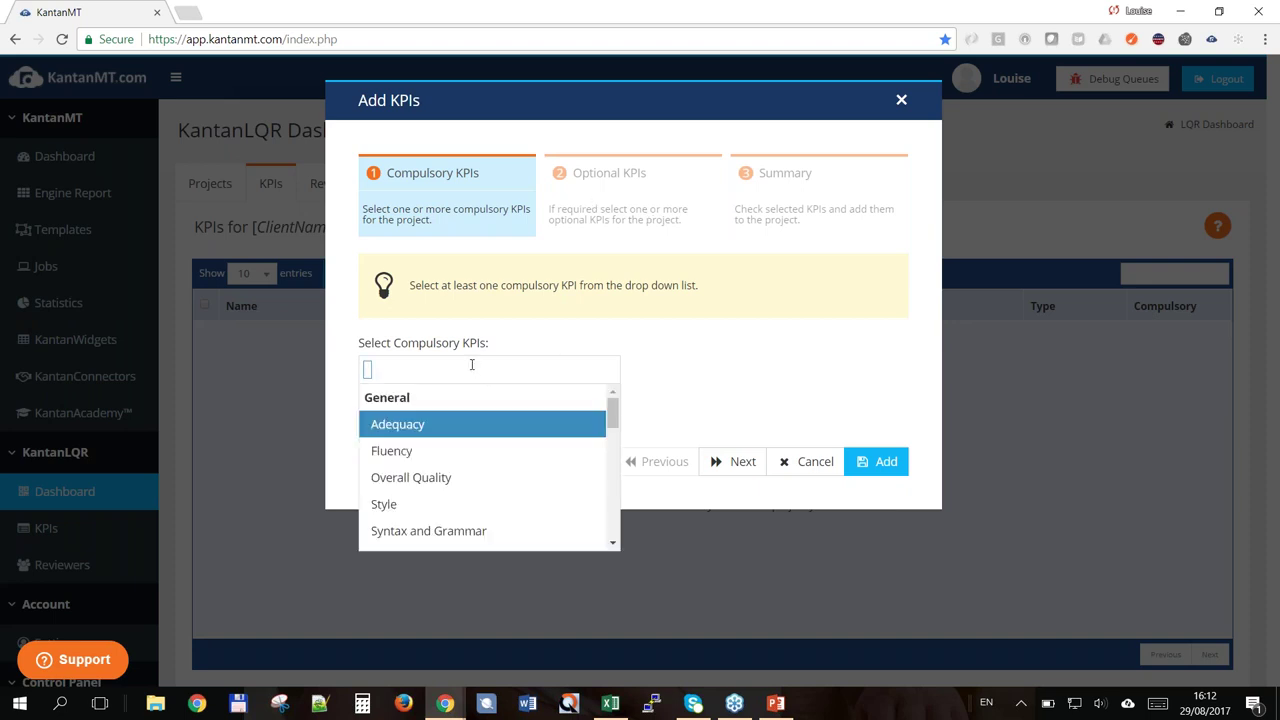
click(452, 484)
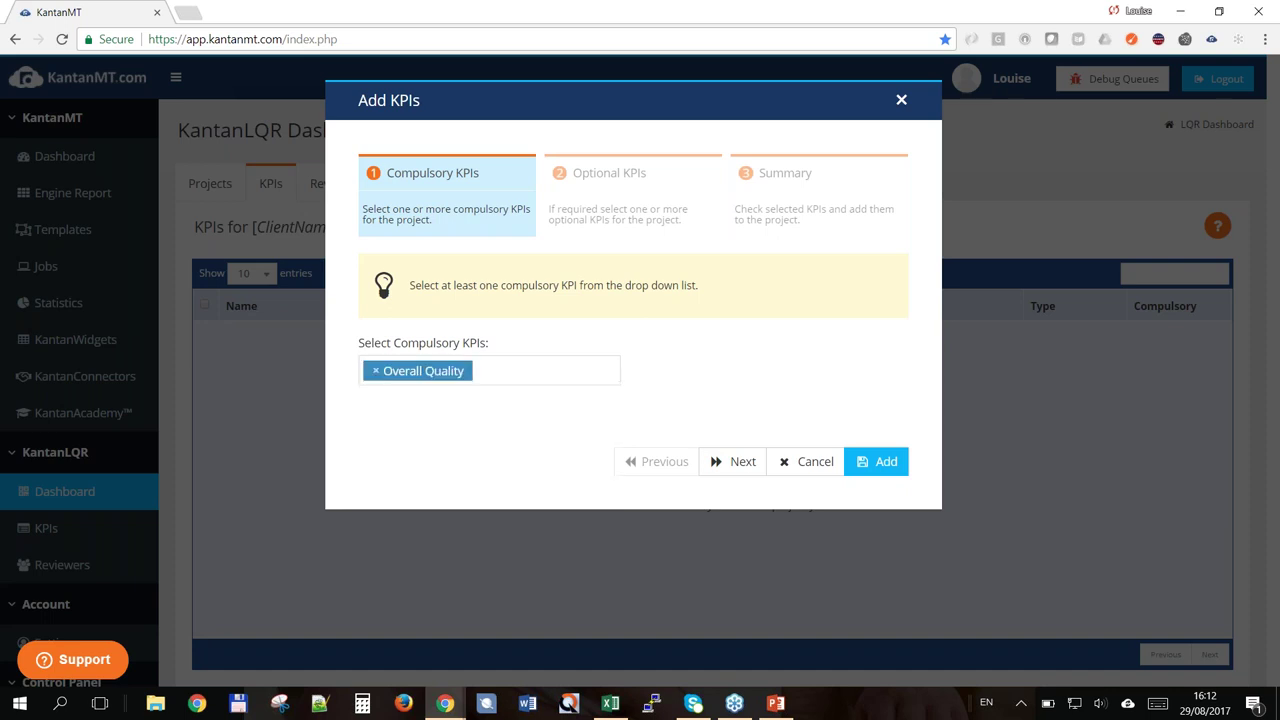
- Examine the General, Custom, MQM and Simplified groups of KPIs available as compulsory criteria
click(508, 372)
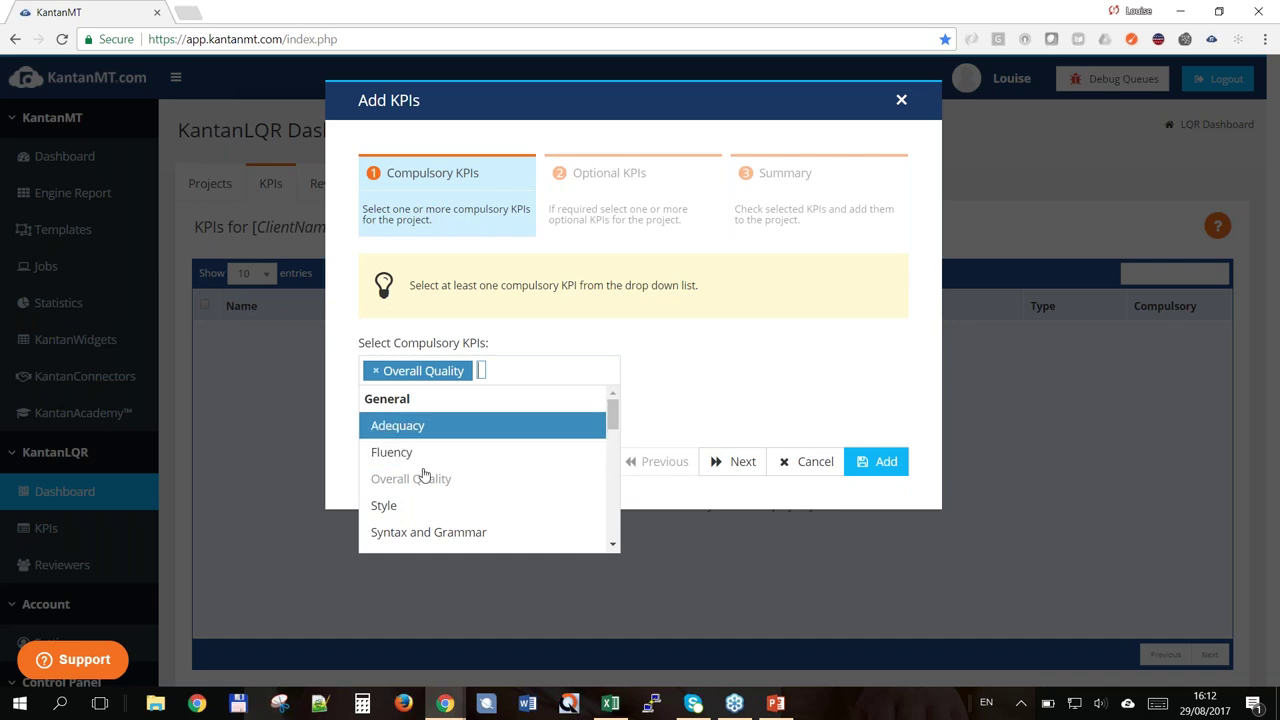
scroll(400, 480, down, 1)
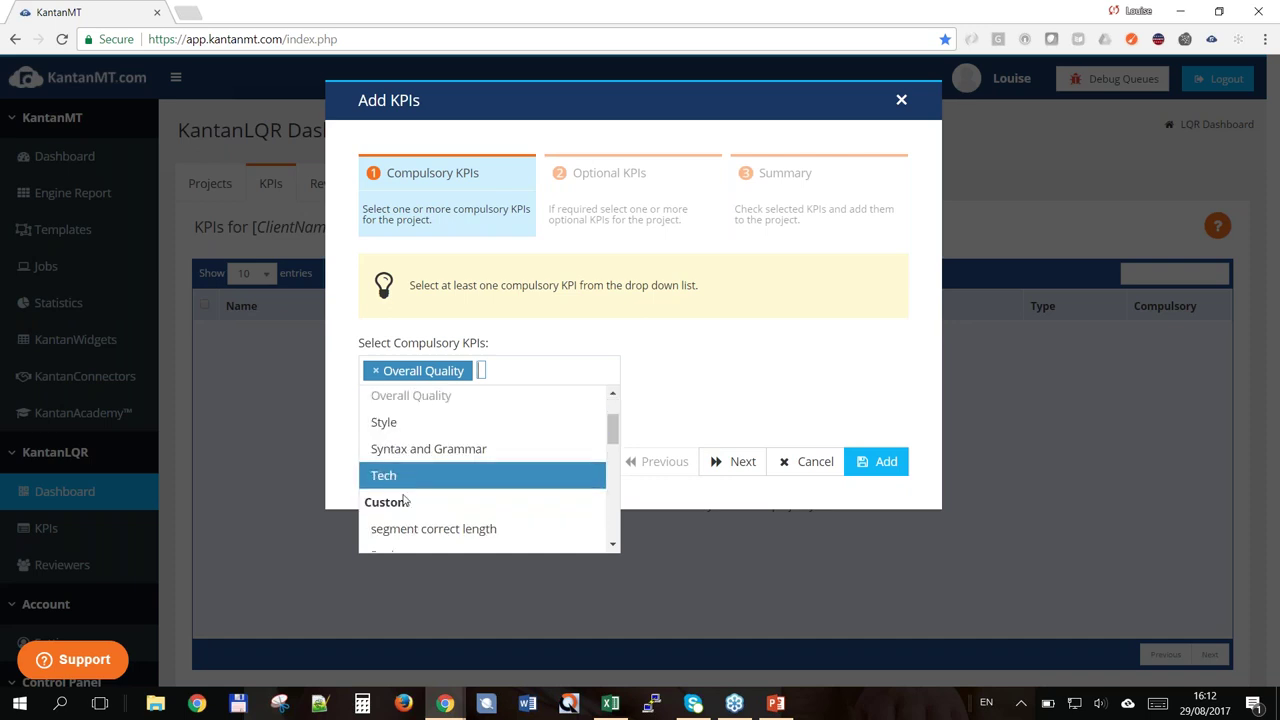
scroll(404, 480, down, 1)
scroll(458, 474, down, 2)
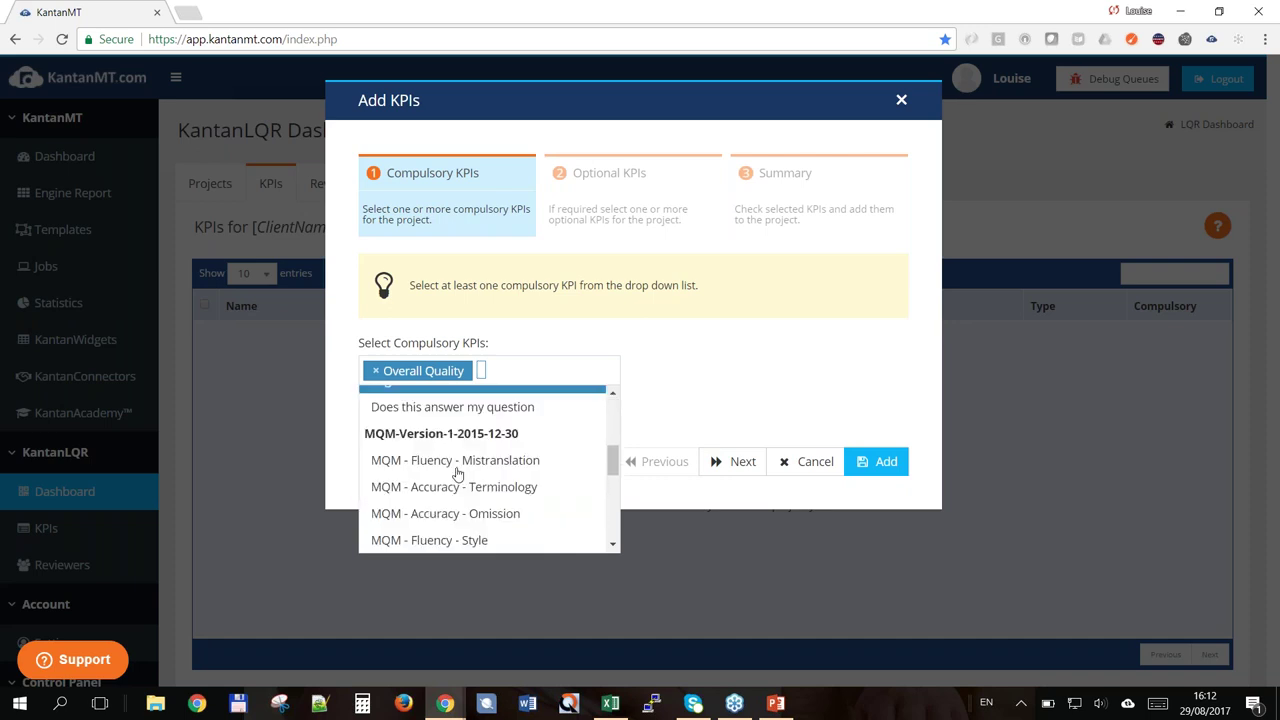
scroll(458, 474, up, 1)
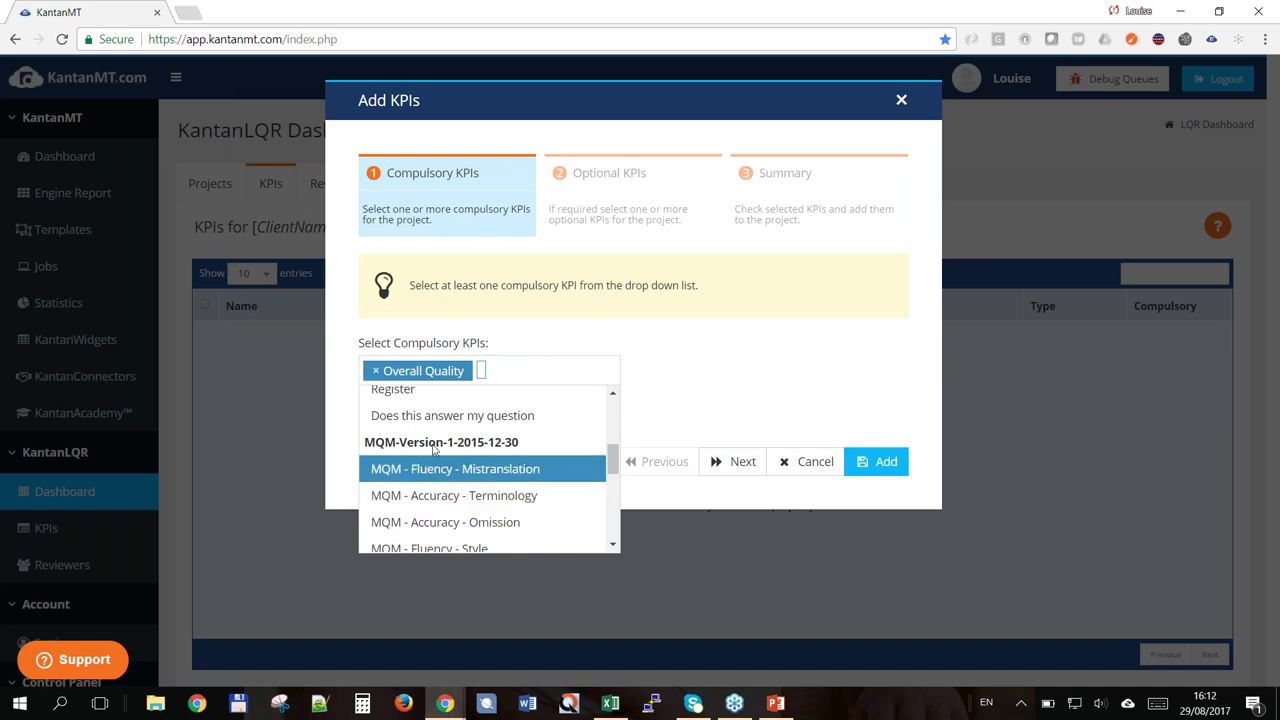
scroll(433, 450, down, 3)
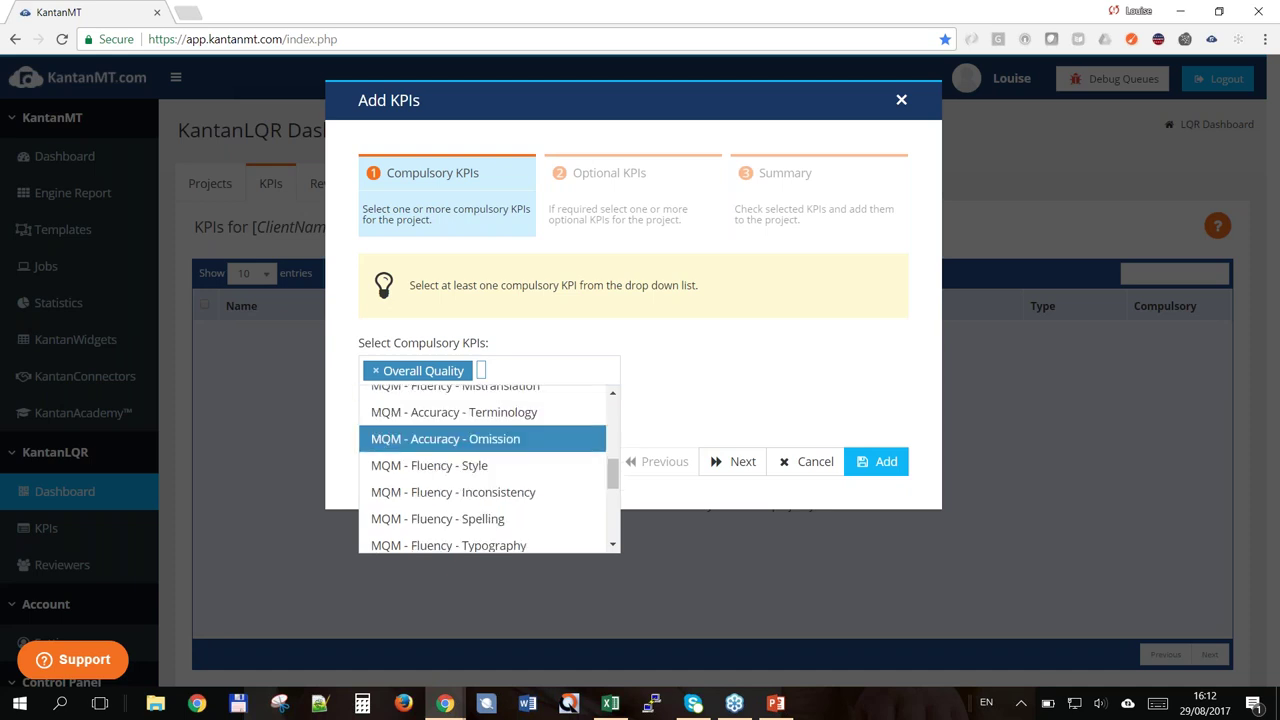
scroll(404, 487, down, 1)
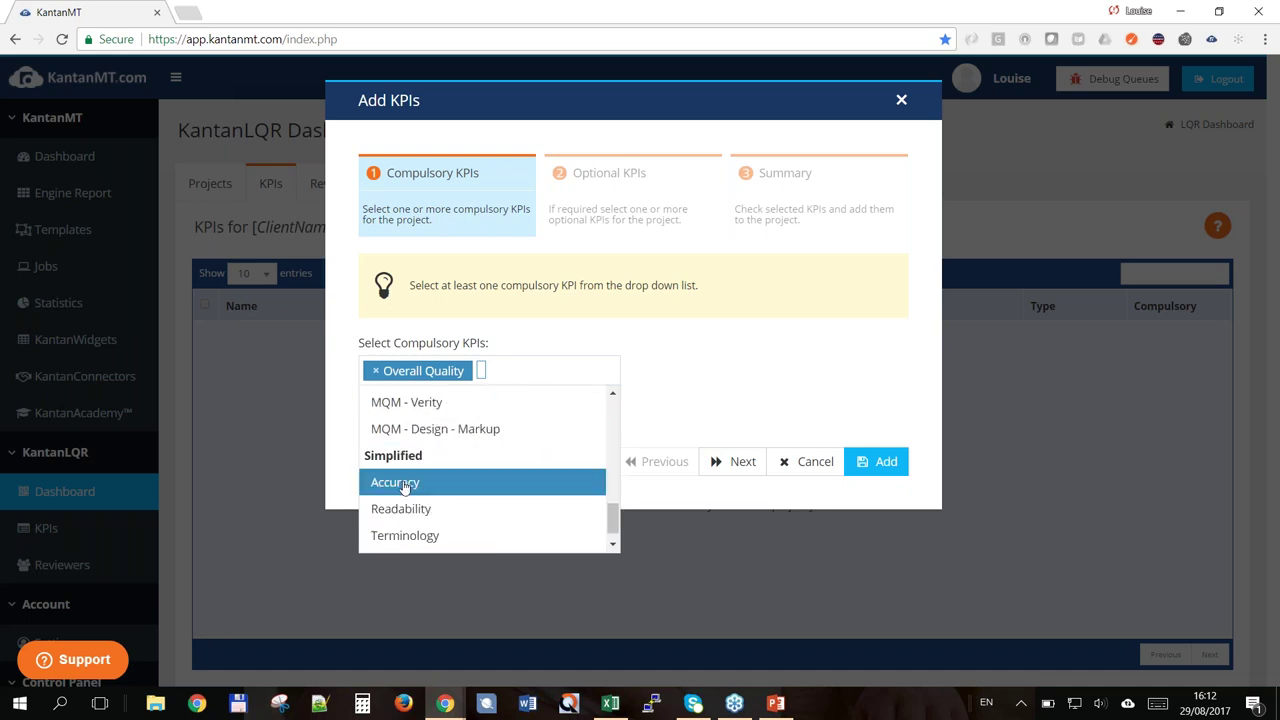
scroll(466, 430, down, 1)
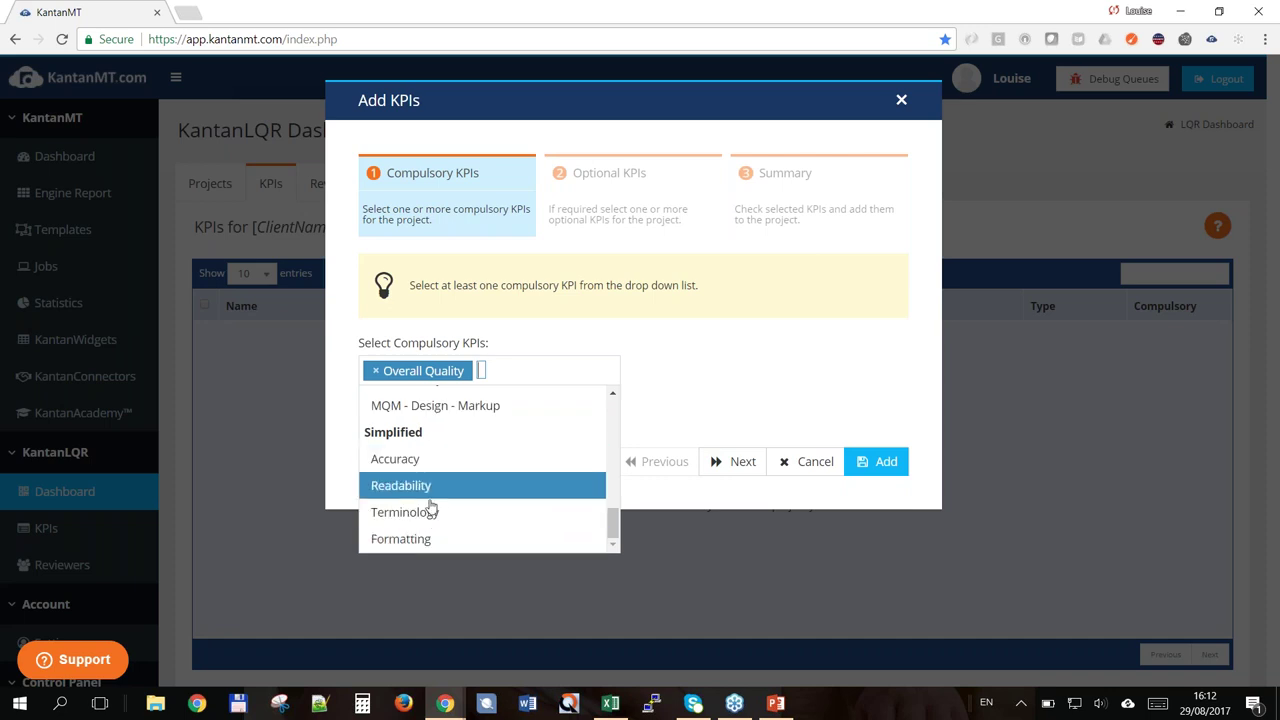
scroll(405, 497, up, 1)
scroll(426, 469, down, 1)
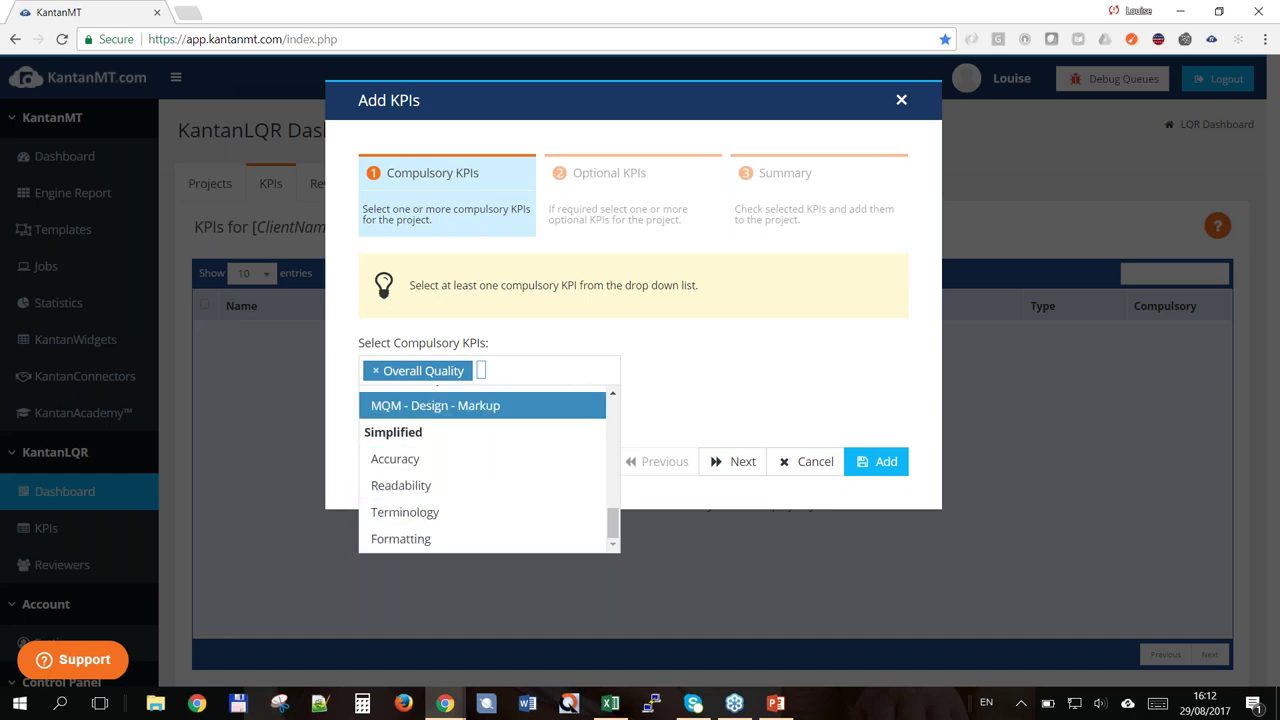
click(663, 376)
- Review the custom KPIs again, along with the general ones and the individual MQM accuracy, fluency, verity and design criteria
click(511, 371)
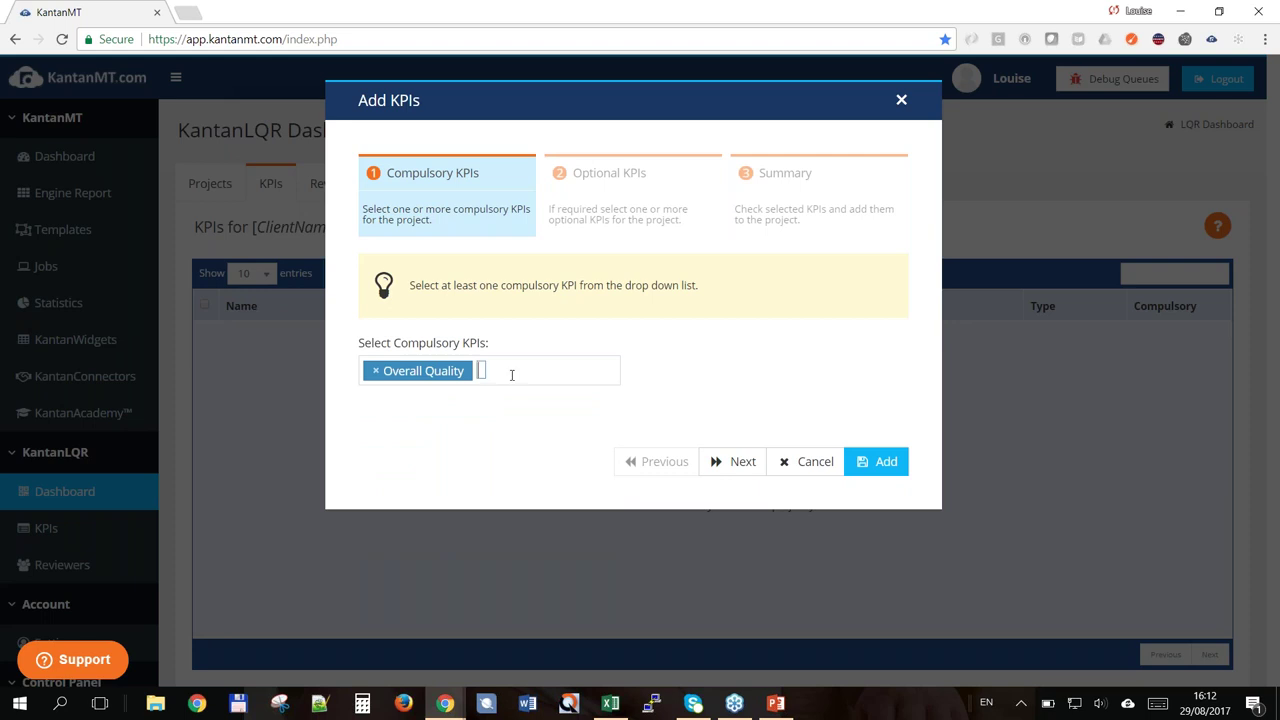
scroll(546, 440, down, 5)
scroll(542, 430, up, 4)
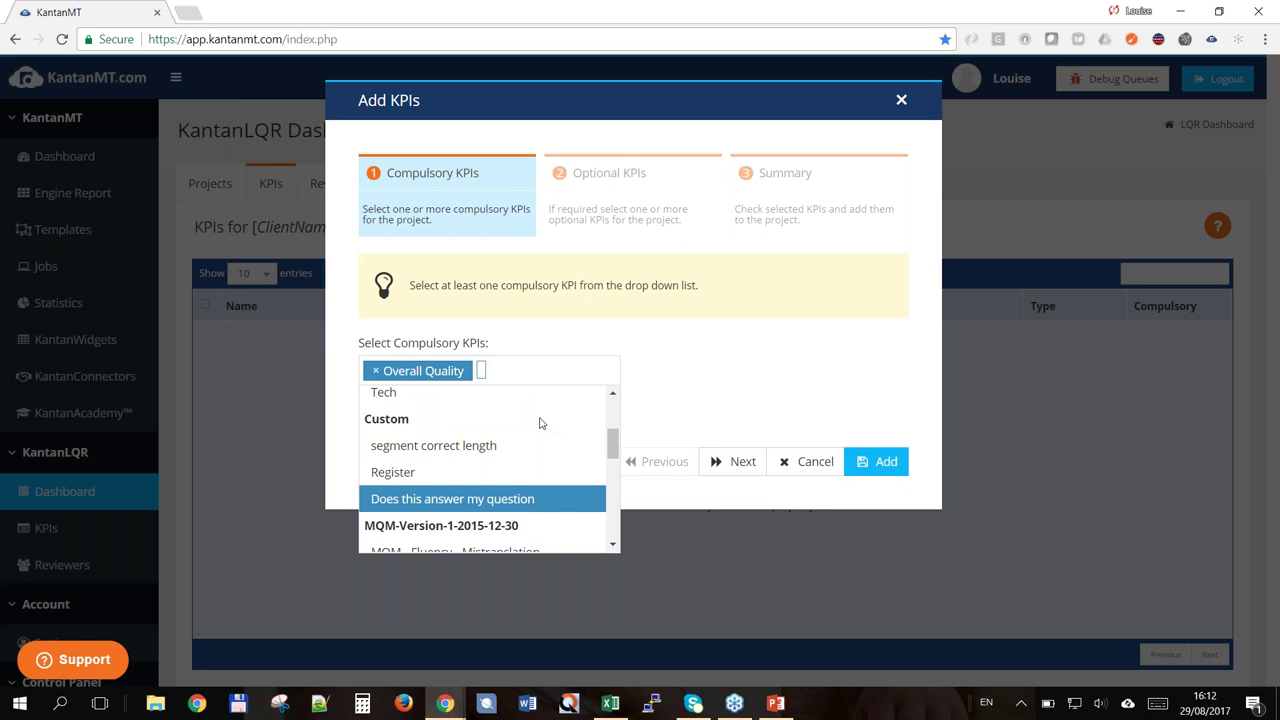
scroll(538, 427, up, 2)
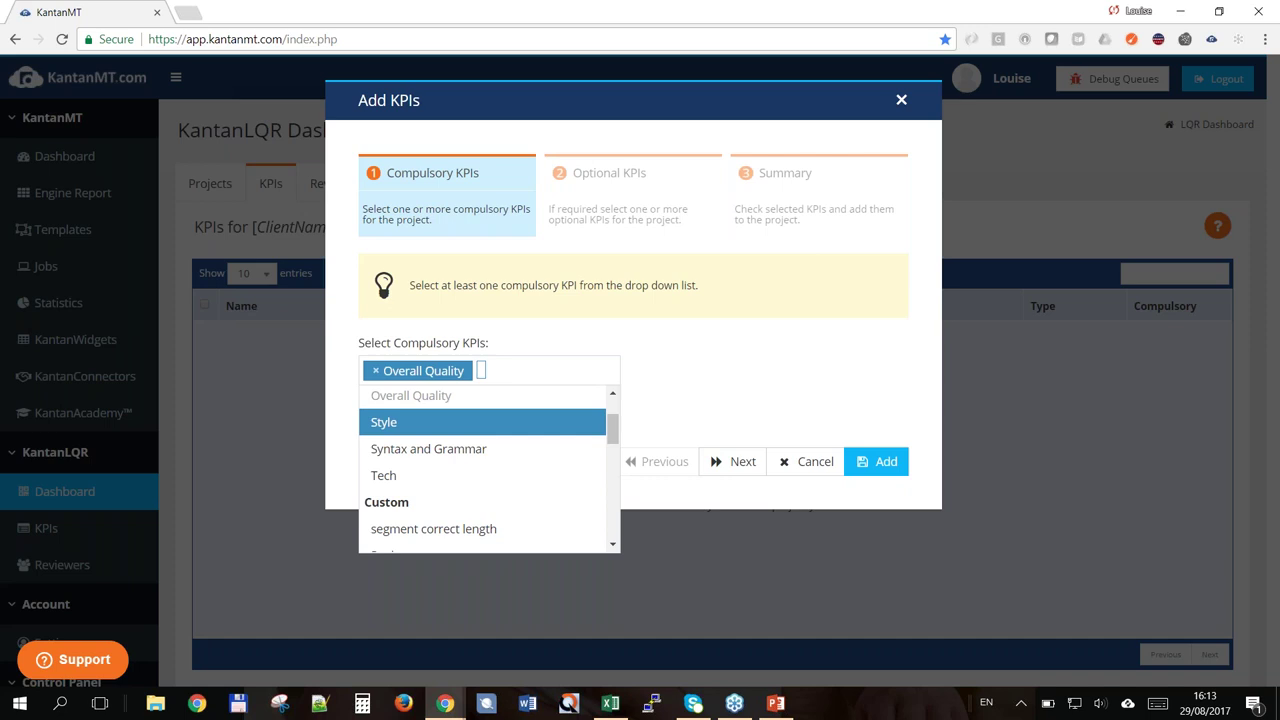
scroll(523, 414, up, 2)
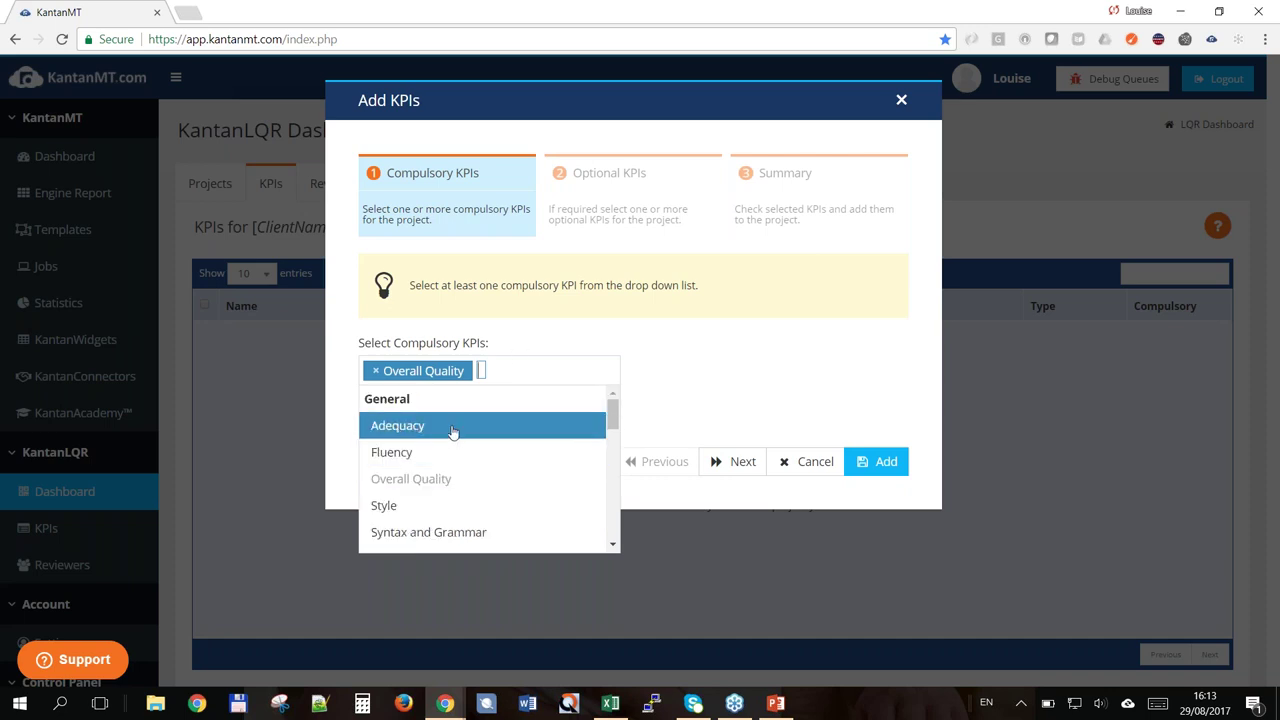
scroll(500, 443, down, 4)
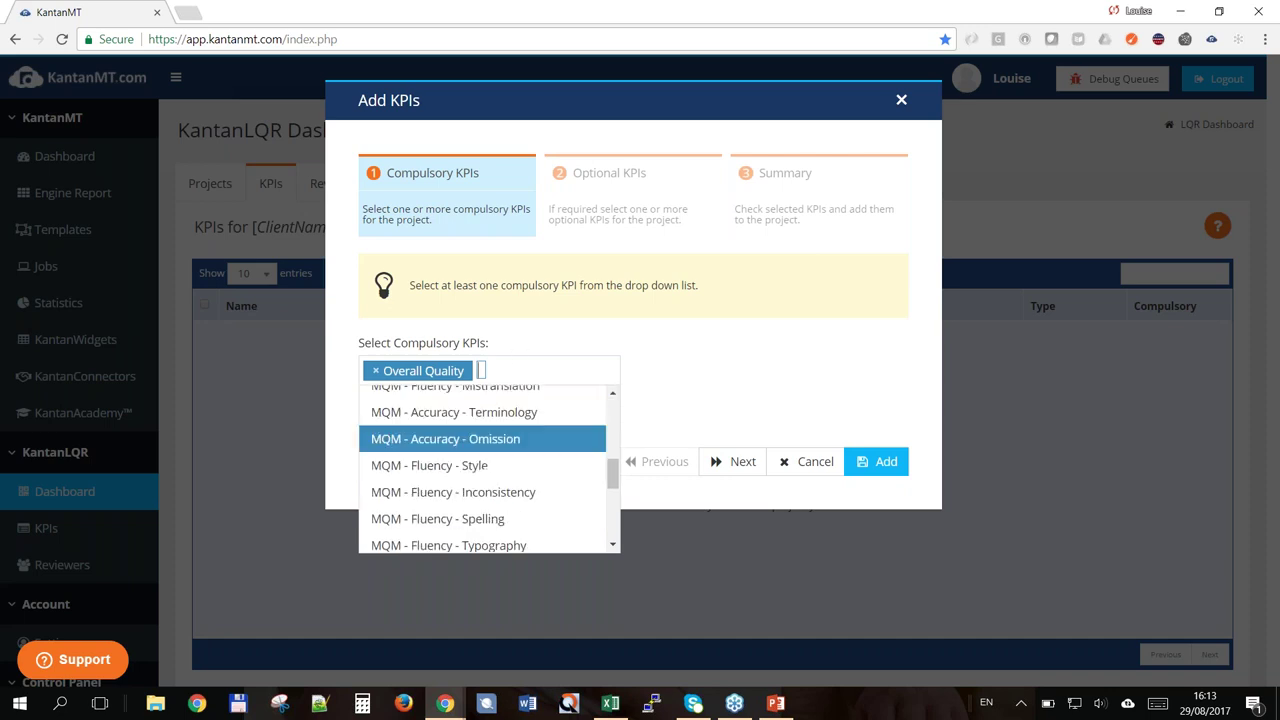
scroll(460, 470, up, 1)
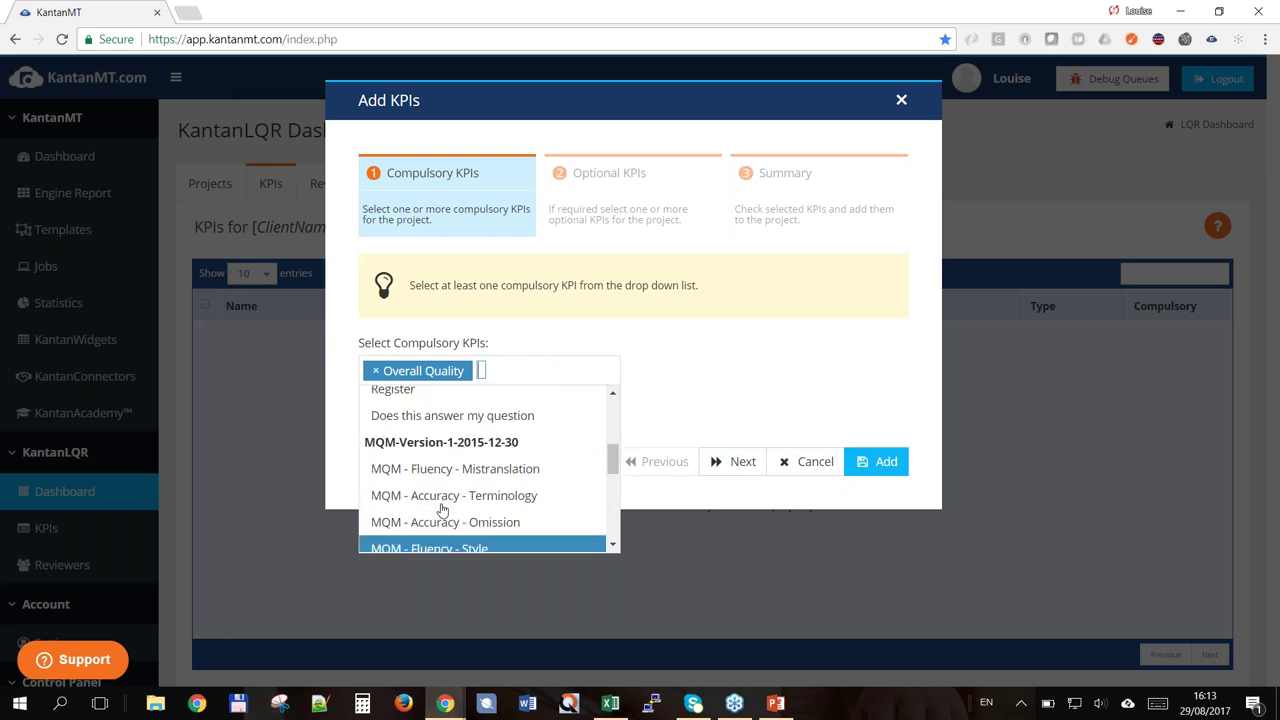
scroll(455, 513, down, 1)
scroll(455, 513, down, 2)
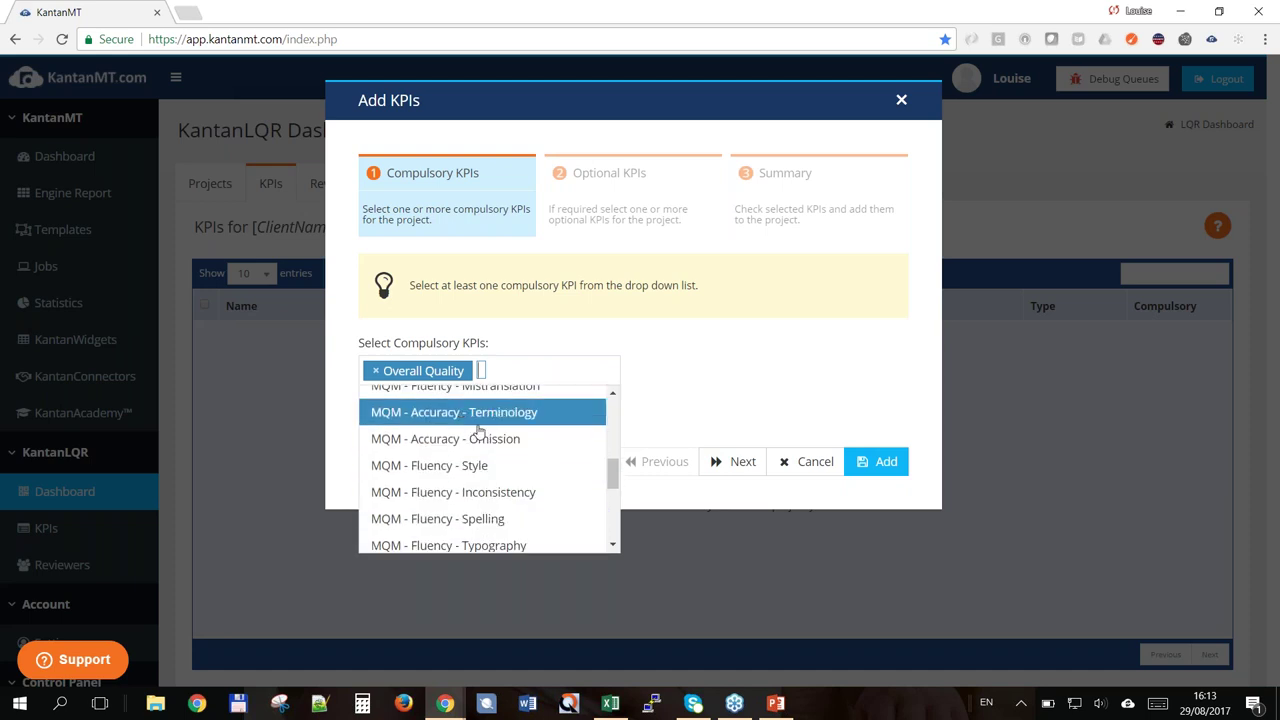
scroll(500, 465, down, 3)
scroll(500, 465, down, 6)
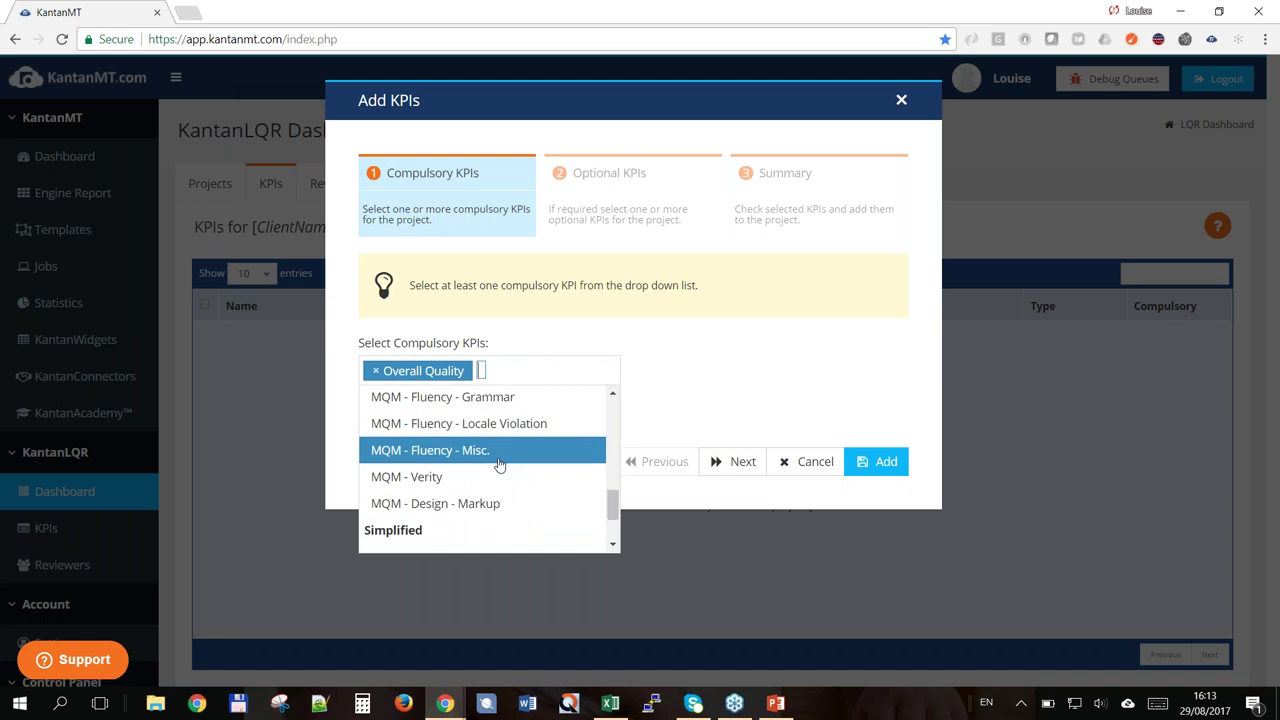
click(723, 369)
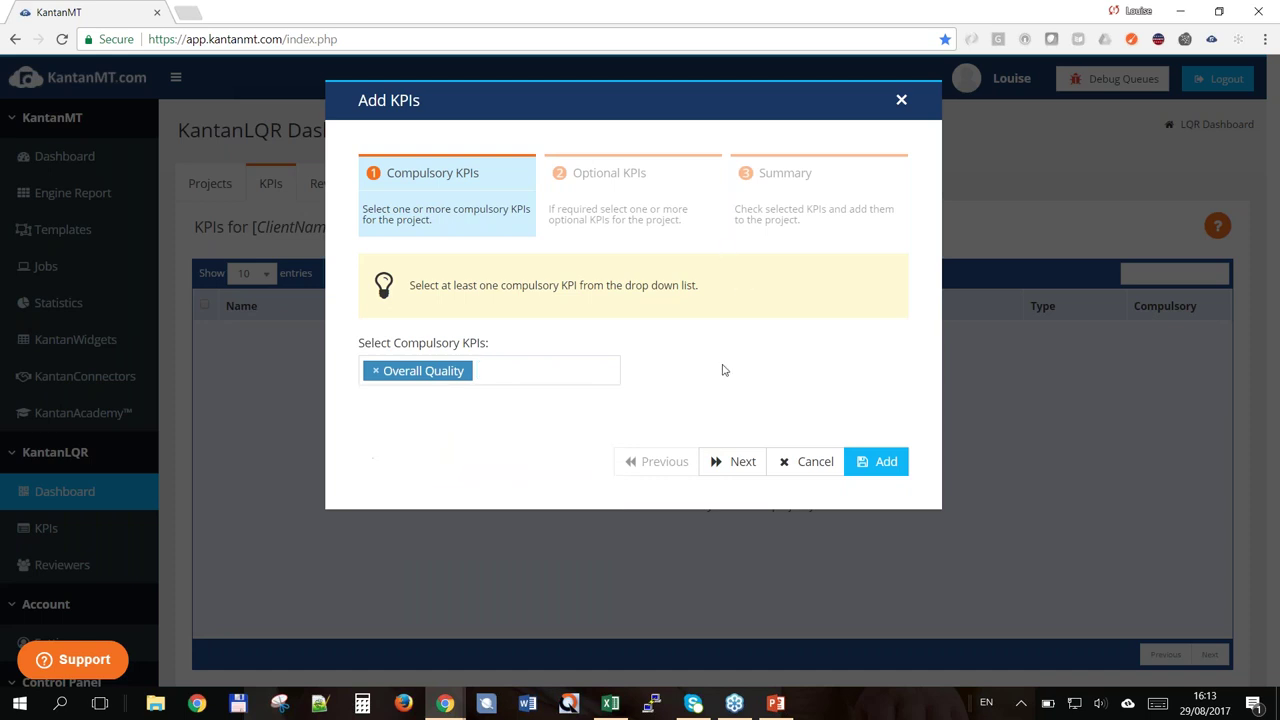
- Look once more through the MQM and Simplified KPIs offered as compulsory criteria, keeping the current selection
click(521, 366)
scroll(529, 437, down, 6)
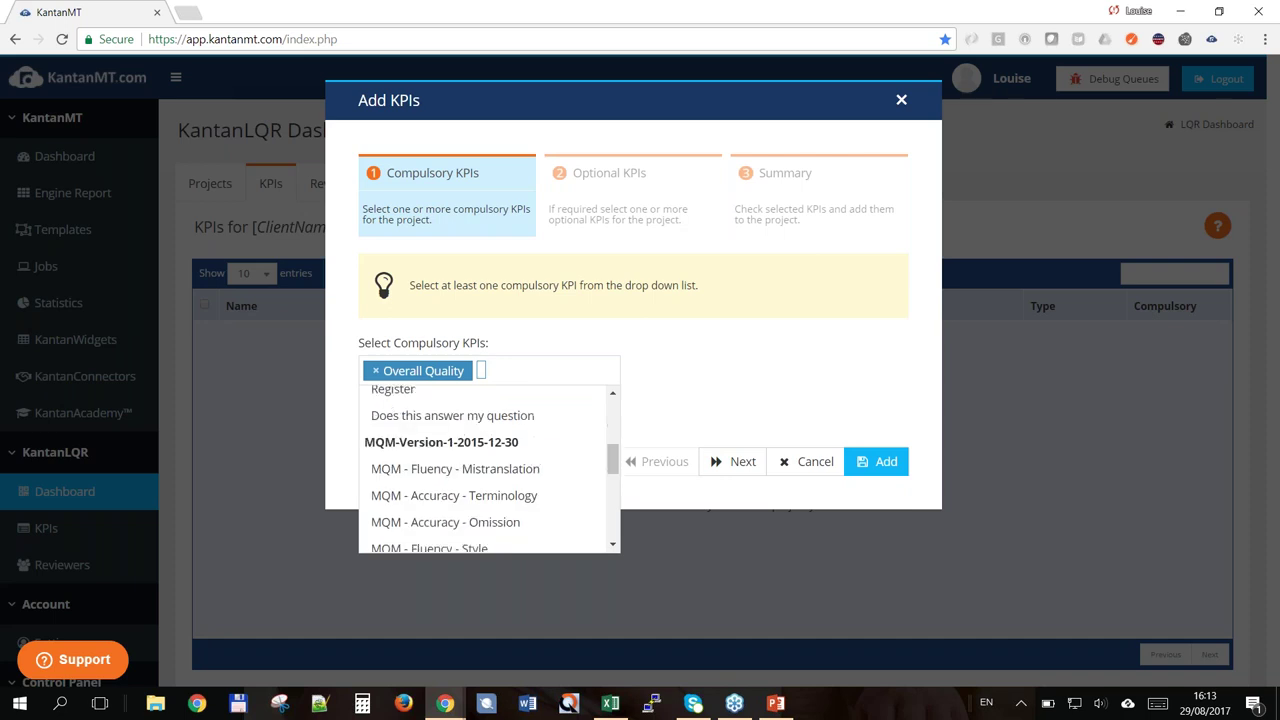
scroll(460, 500, down, 5)
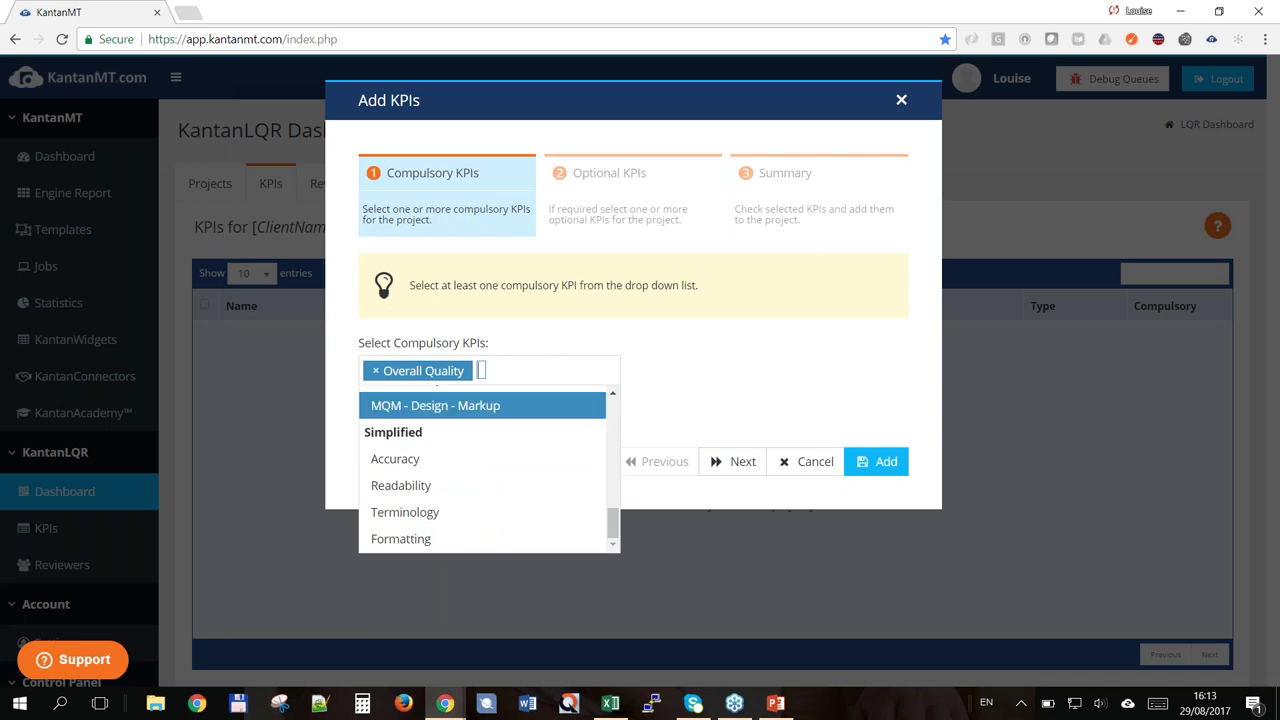
scroll(480, 430, up, 5)
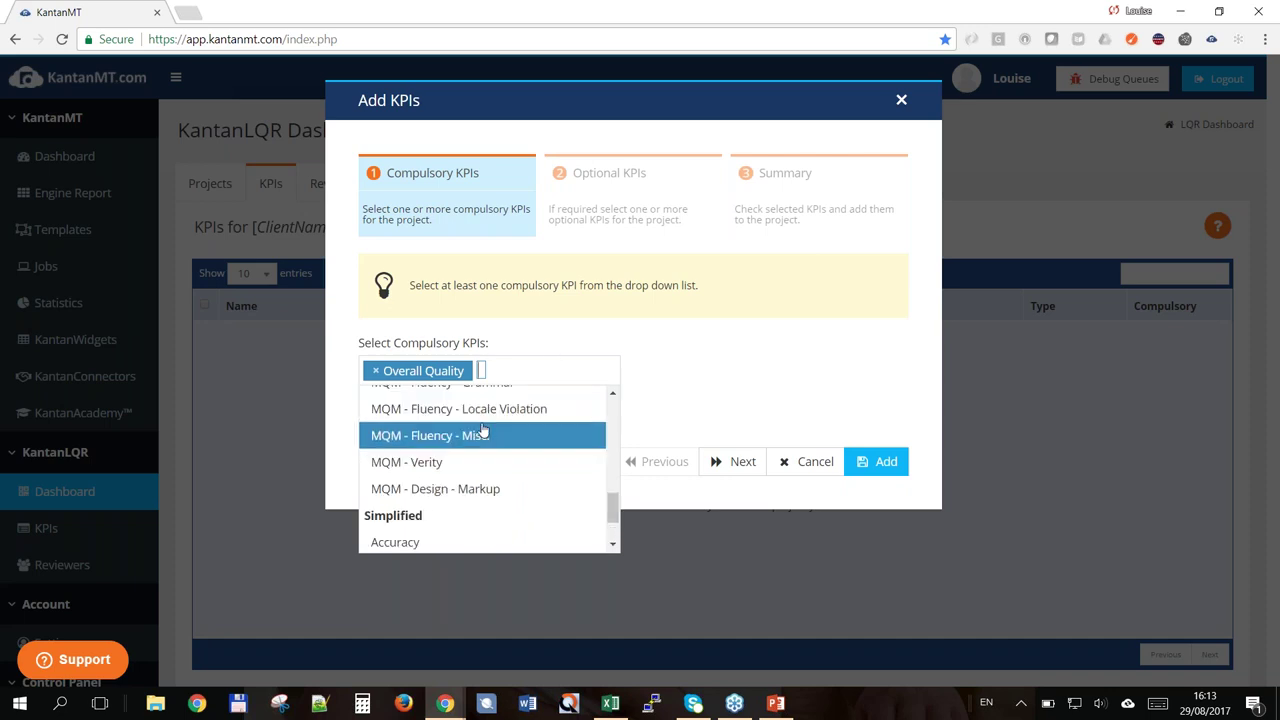
click(673, 372)
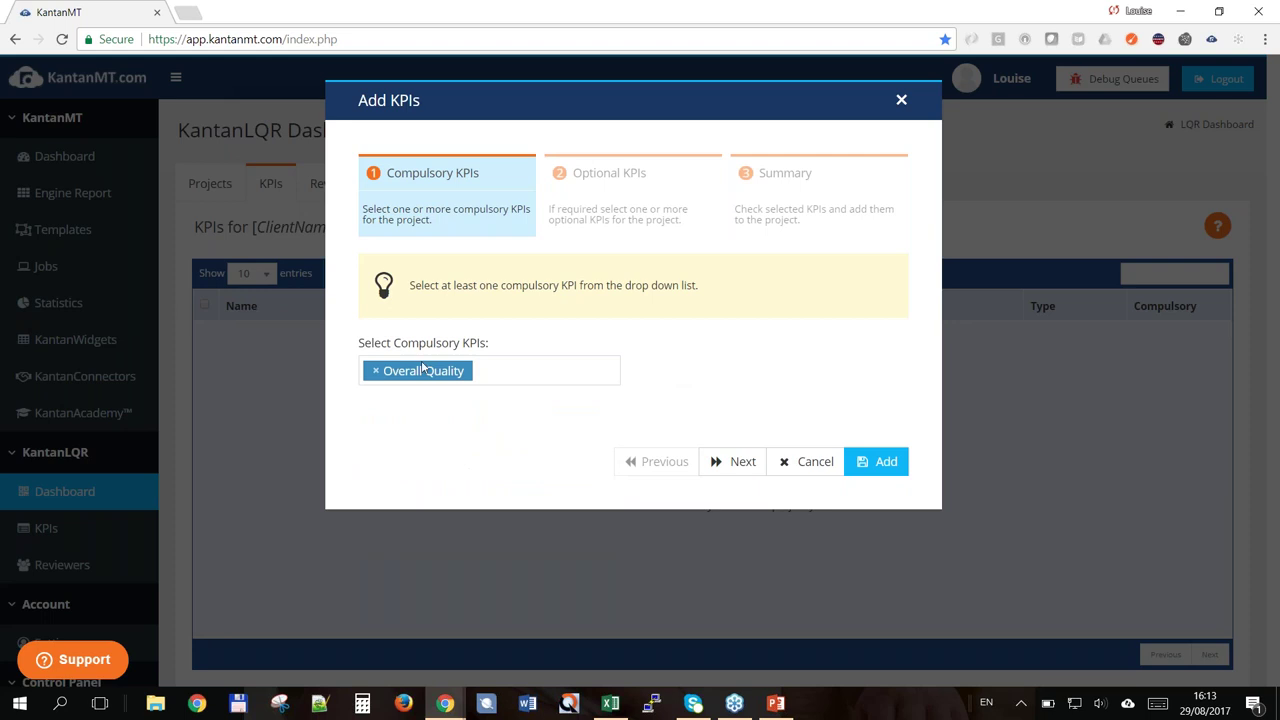
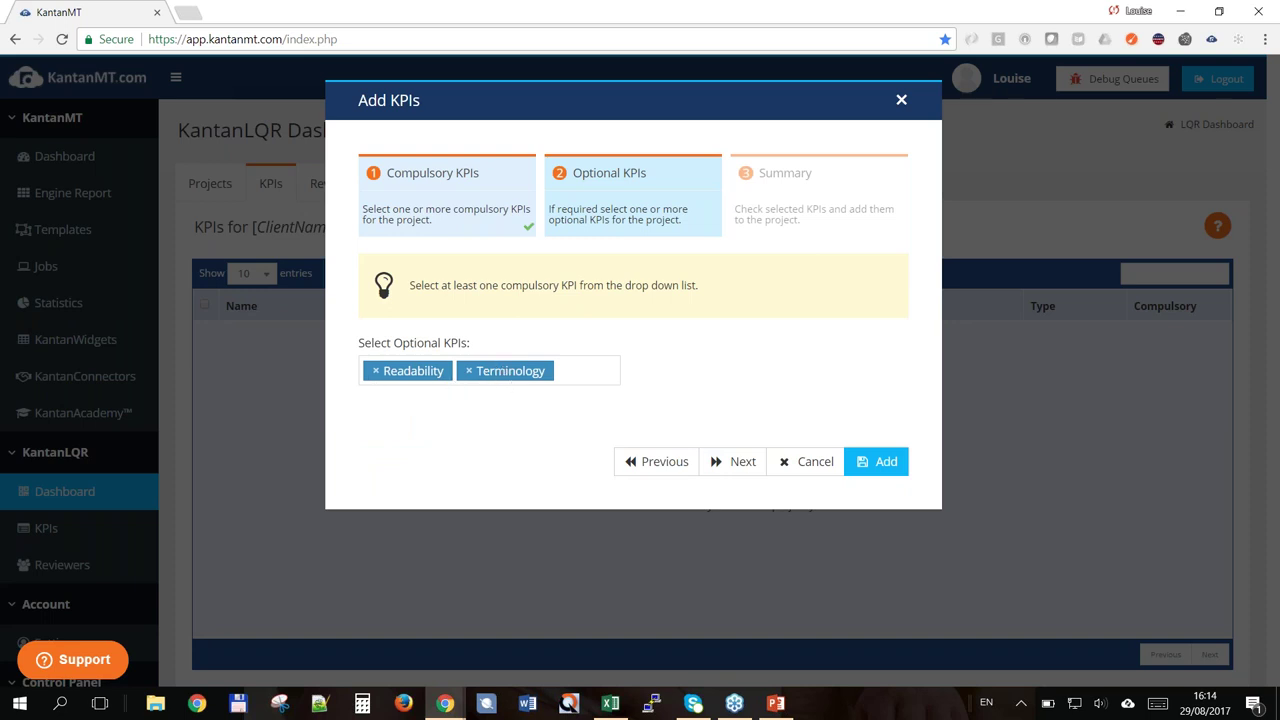
- Add the chosen KPIs to the project, with Overall Quality compulsory and Readability and Terminology optional
click(745, 462)
click(876, 380)
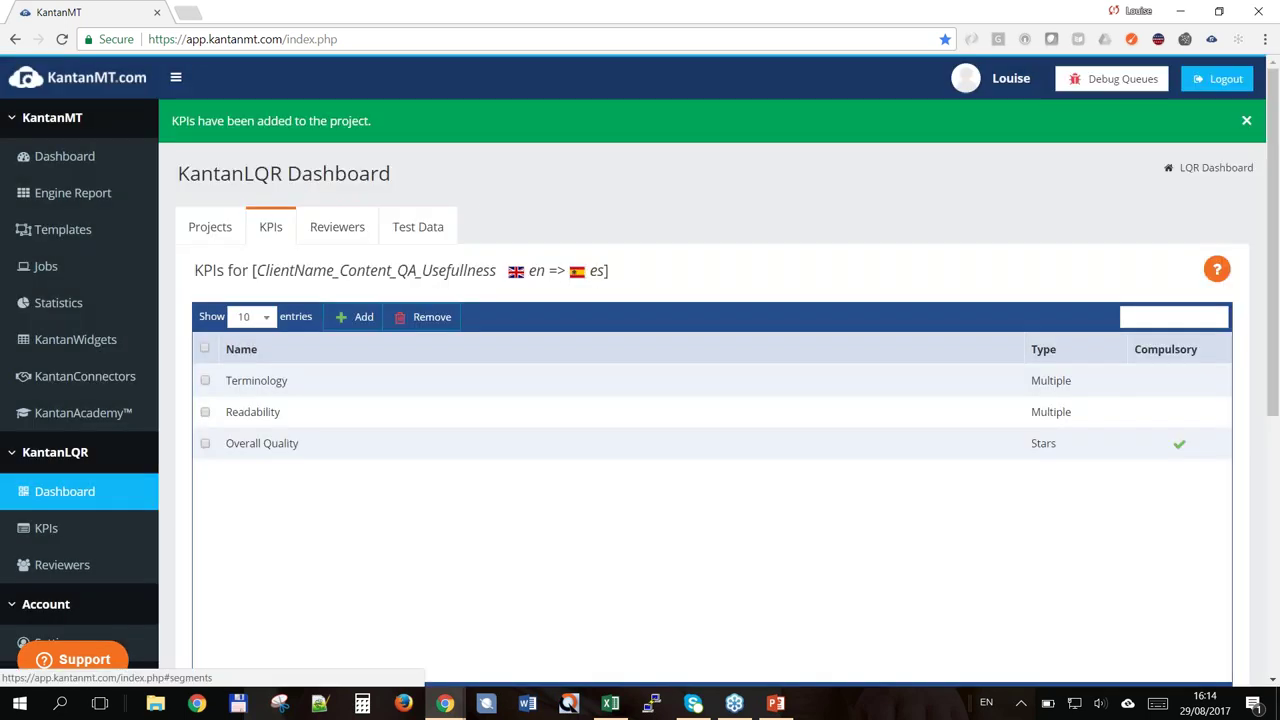
- Start adding test data to the project, switch to LQR Test Data.xlsx in Excel and copy the source sentences in A2:A16
click(434, 234)
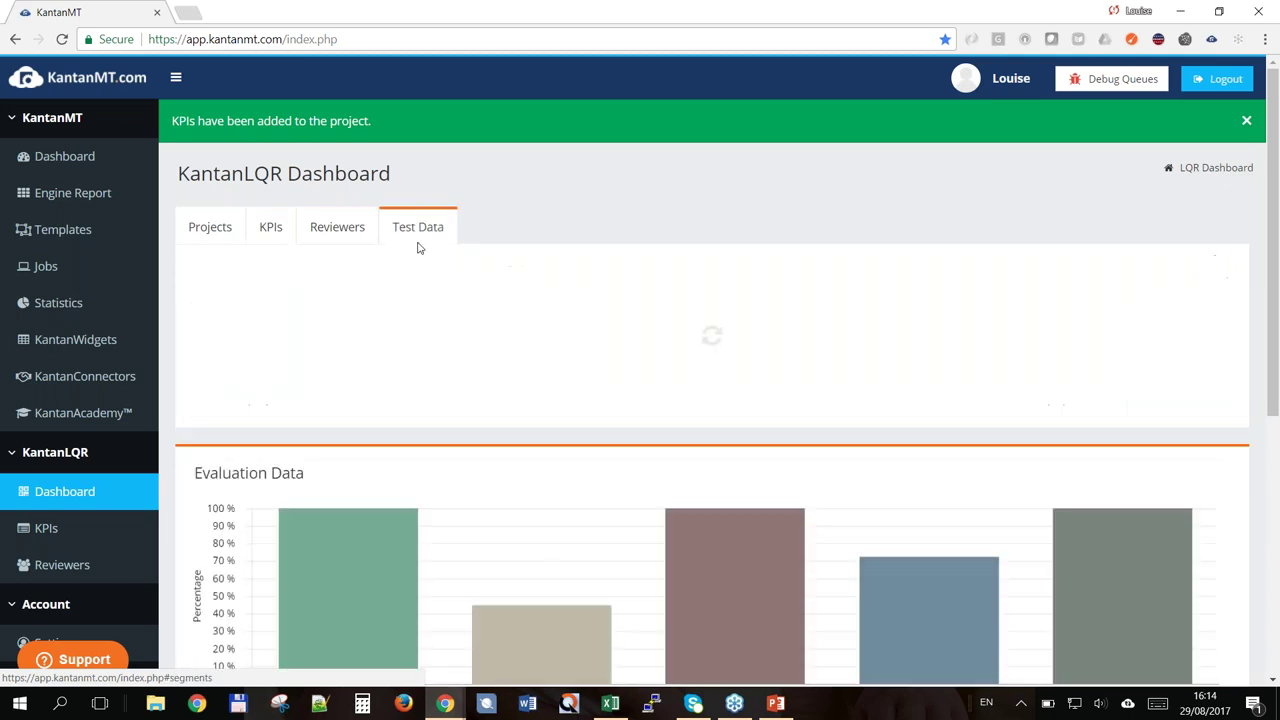
click(357, 318)
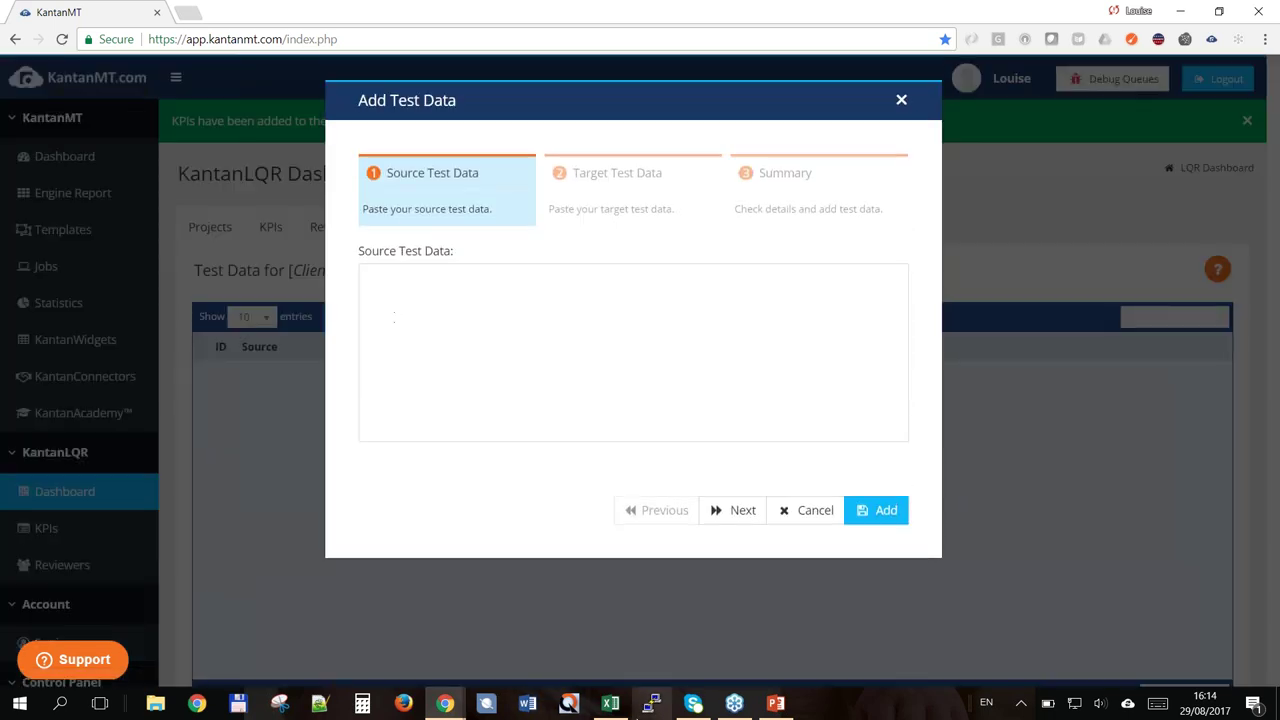
click(610, 703)
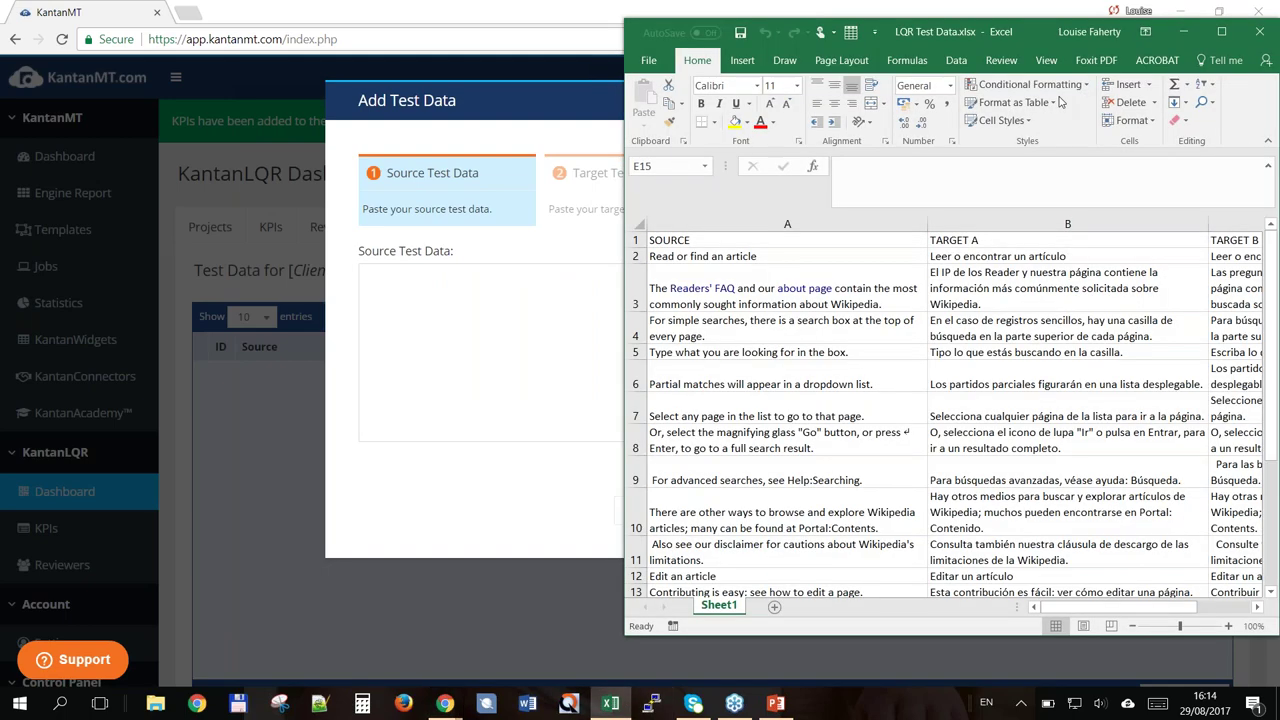
click(720, 256)
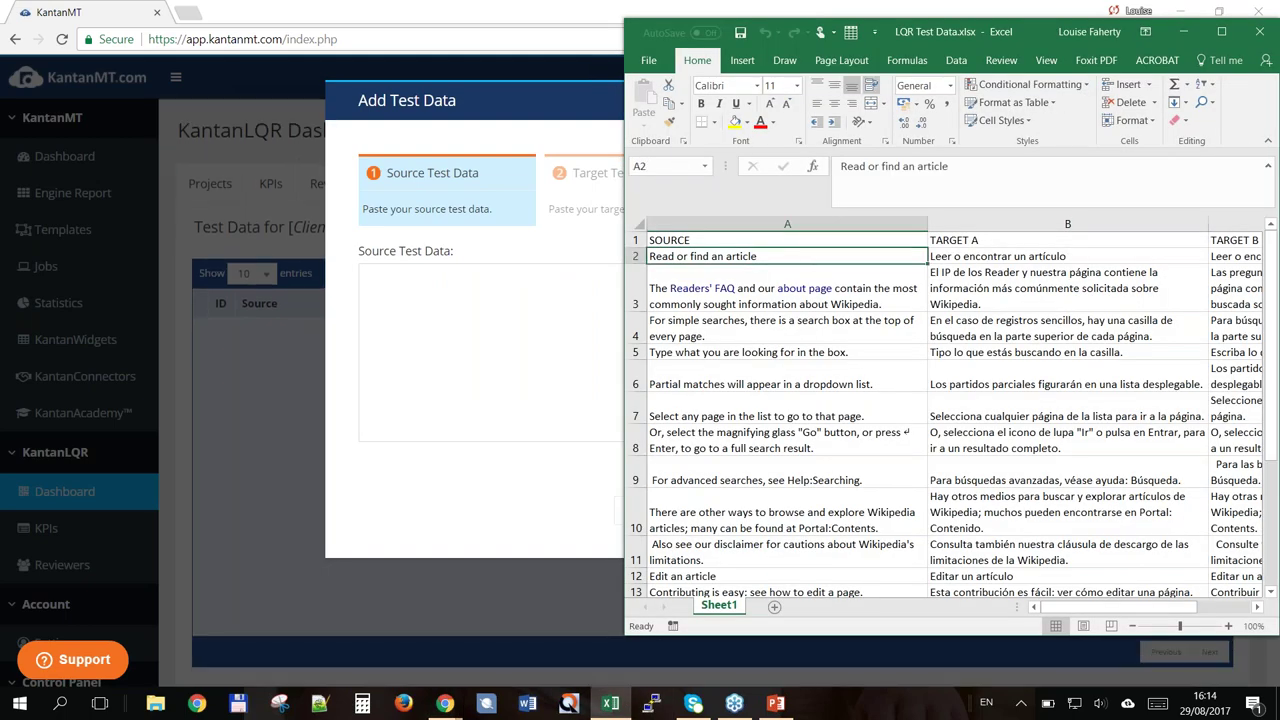
key(ctrl+shift+Down)
key(ctrl+c)
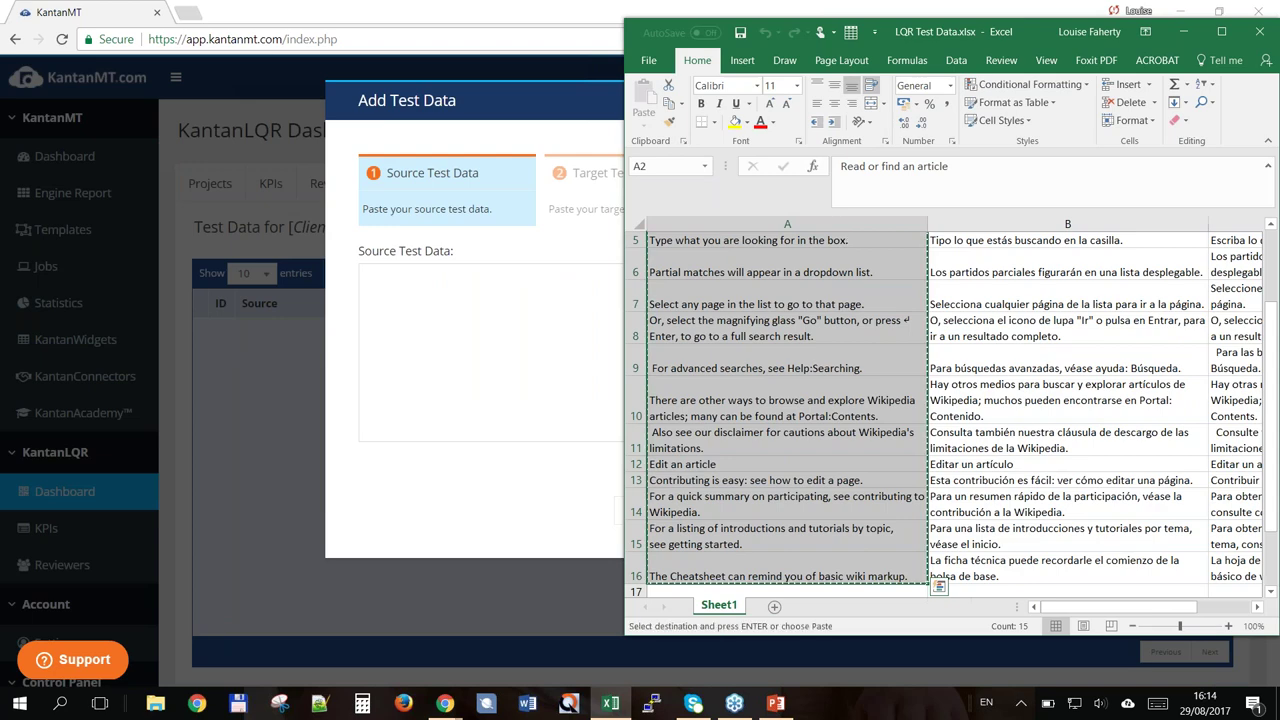
- Back in KantanMT, paste the copied sentences as the source test data and proceed to the target test data
click(594, 391)
key(ctrl+v)
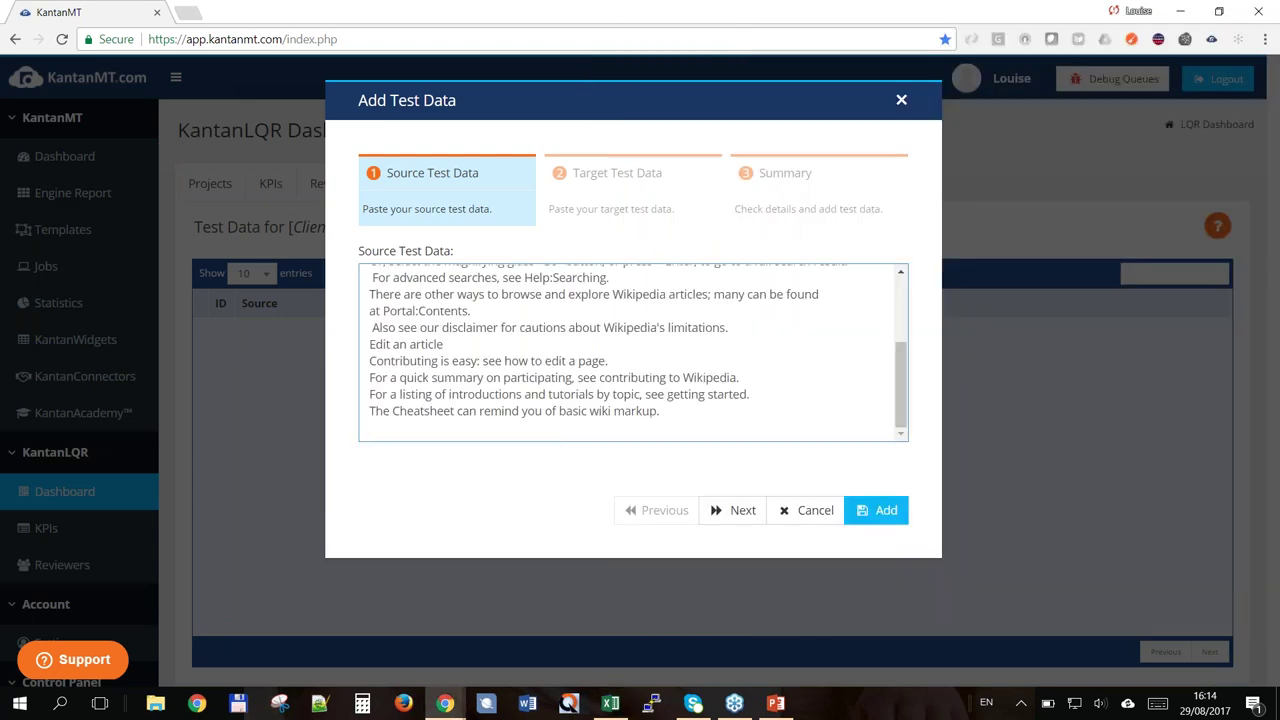
click(727, 523)
- Switch to the Excel workbook, copy the Target A translations in B2:B16 and compare them with the source sentences
click(610, 703)
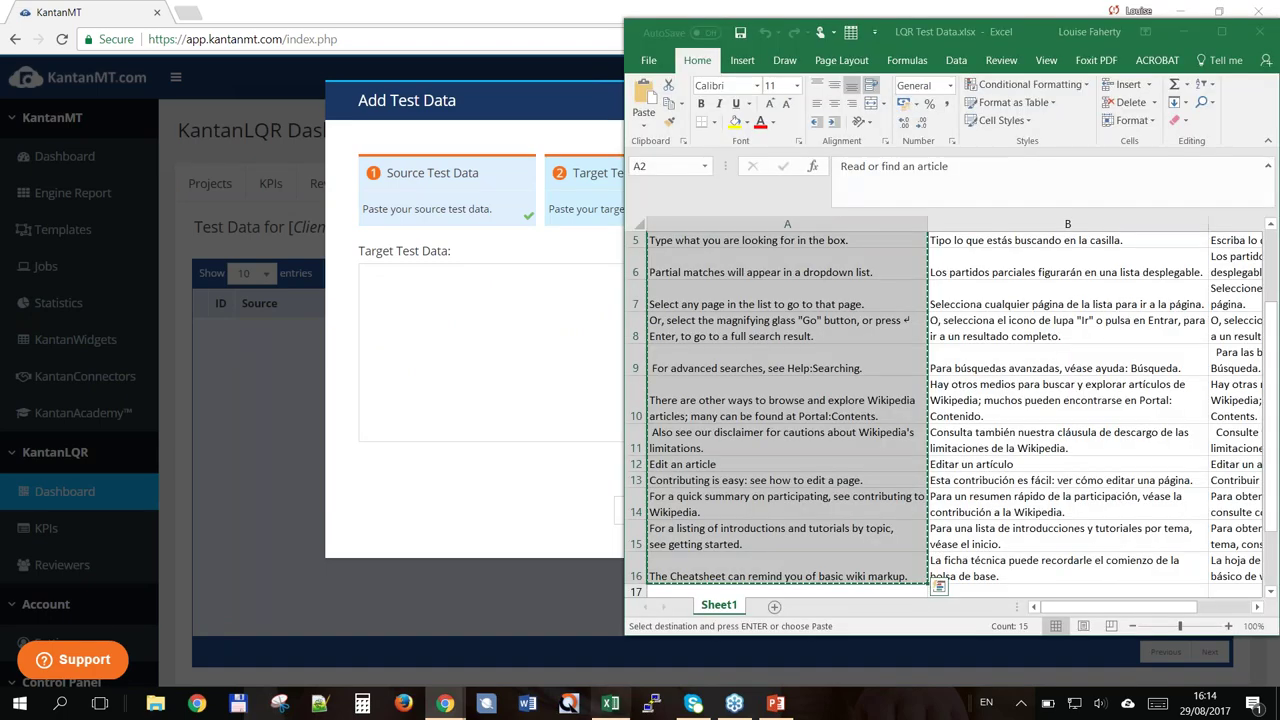
drag(1040, 568, 1036, 256)
key(ctrl+c)
drag(970, 33, 604, 31)
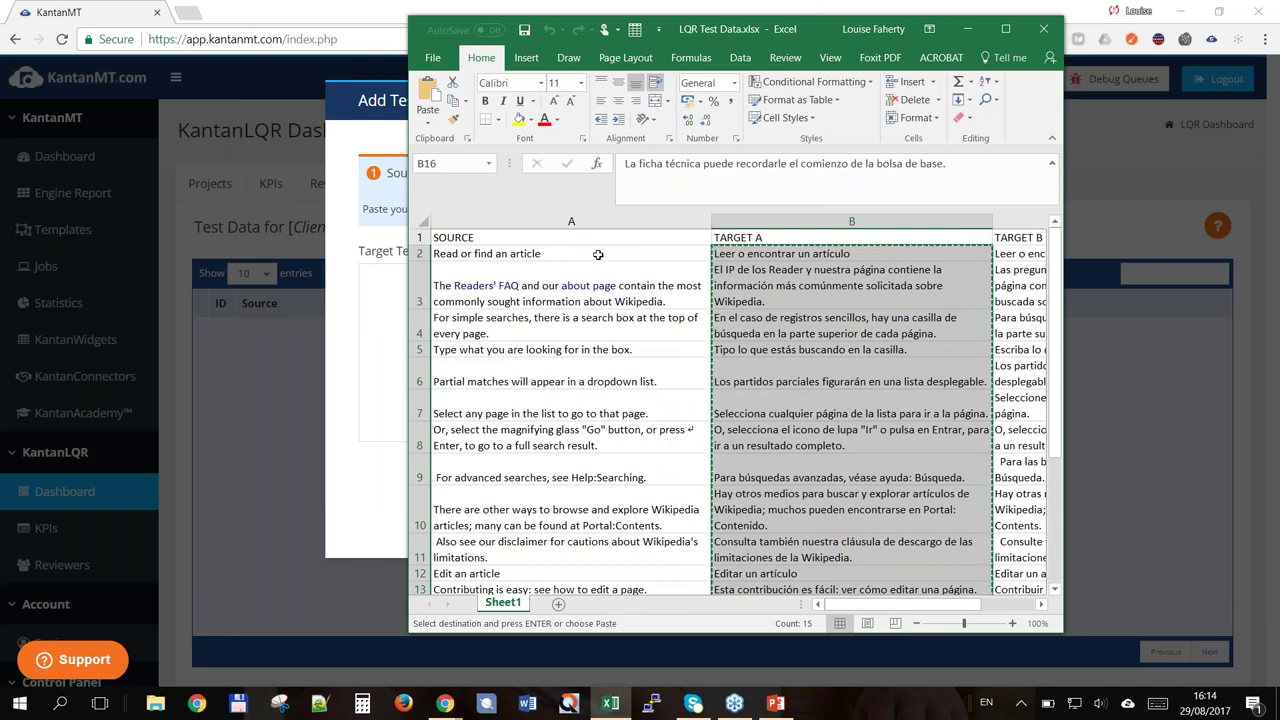
scroll(627, 412, down, 2)
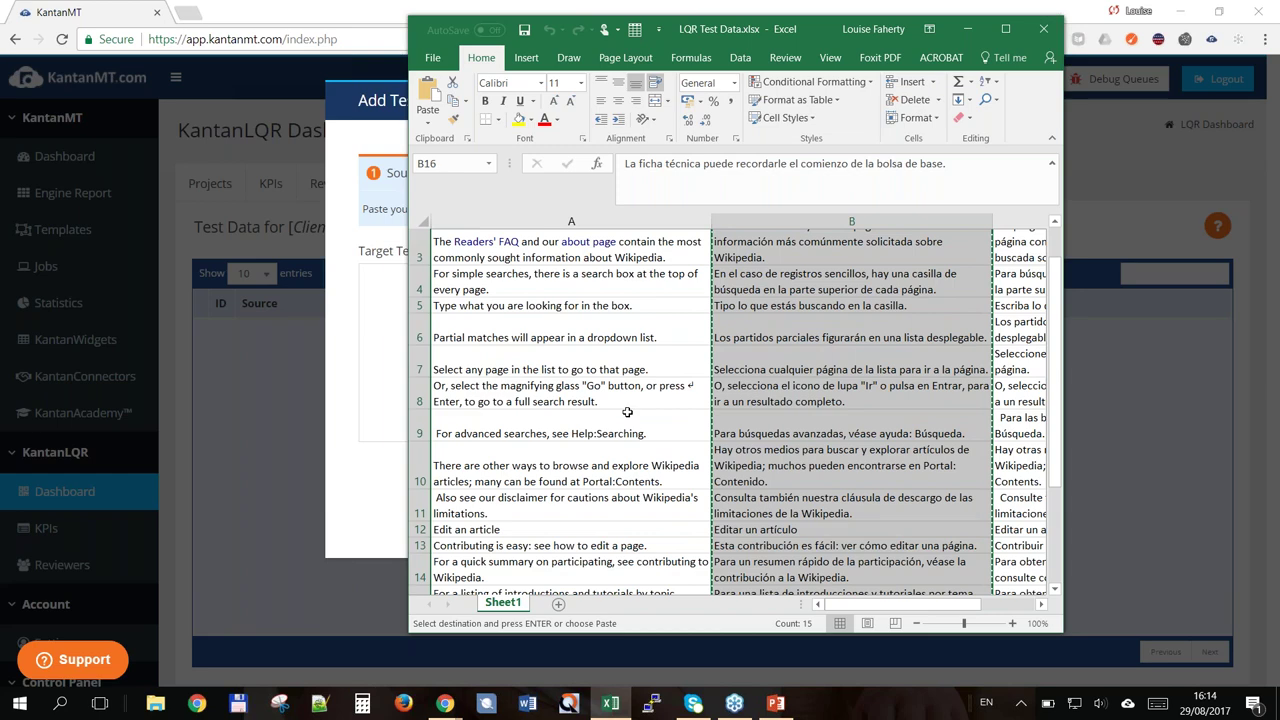
scroll(610, 395, up, 3)
scroll(596, 375, down, 1)
scroll(596, 375, down, 1)
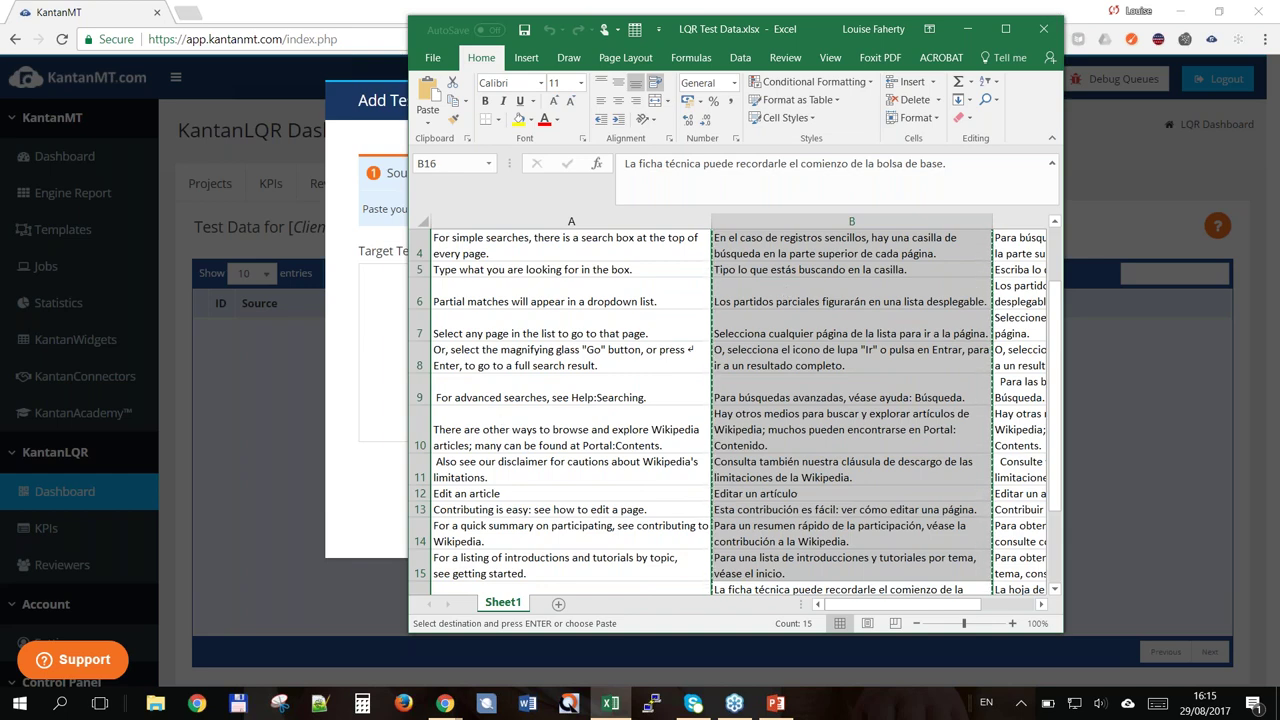
- Back in KantanMT, paste the translations as the target test data, remove the trailing blank line and proceed to the summary
click(398, 312)
key(ctrl+v)
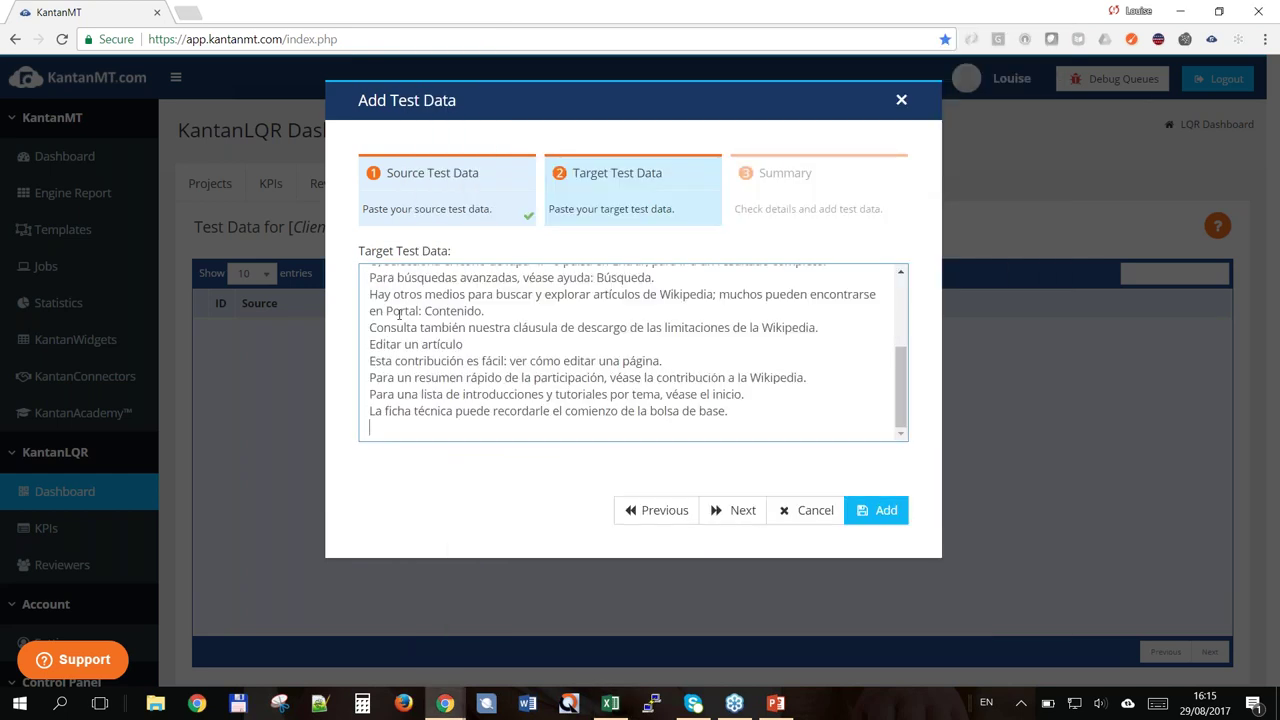
key(BackSpace)
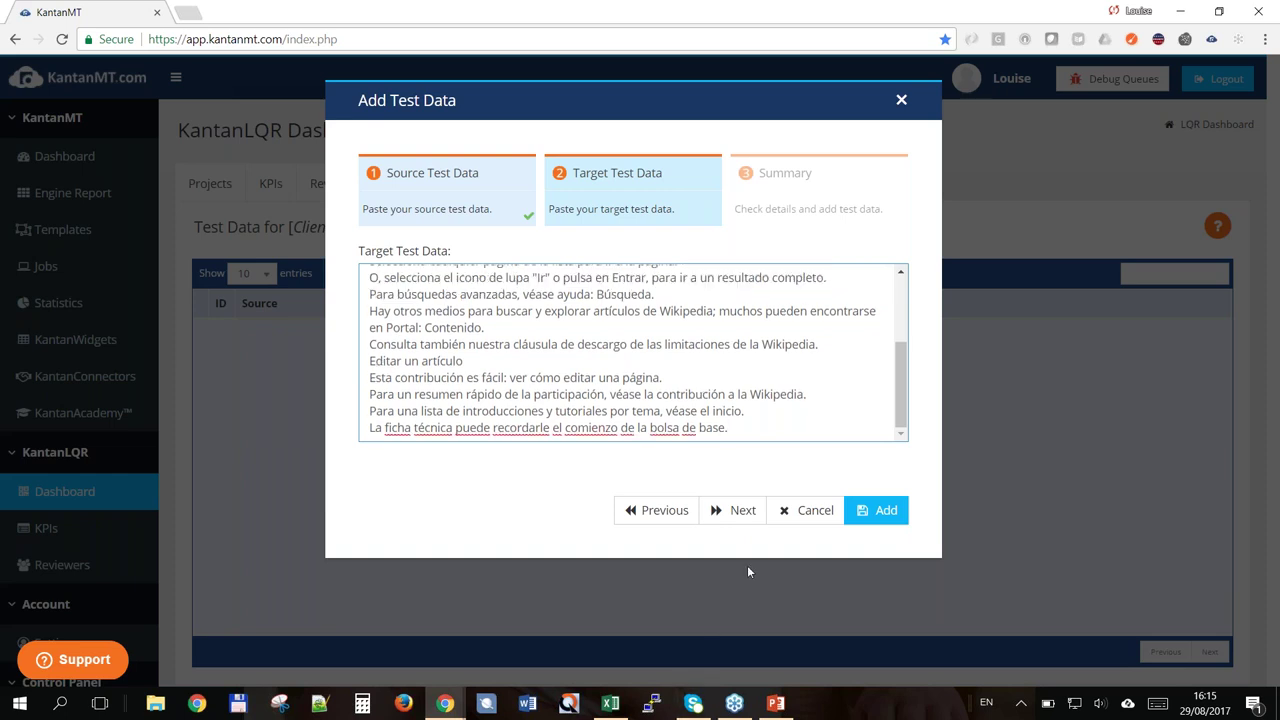
click(735, 510)
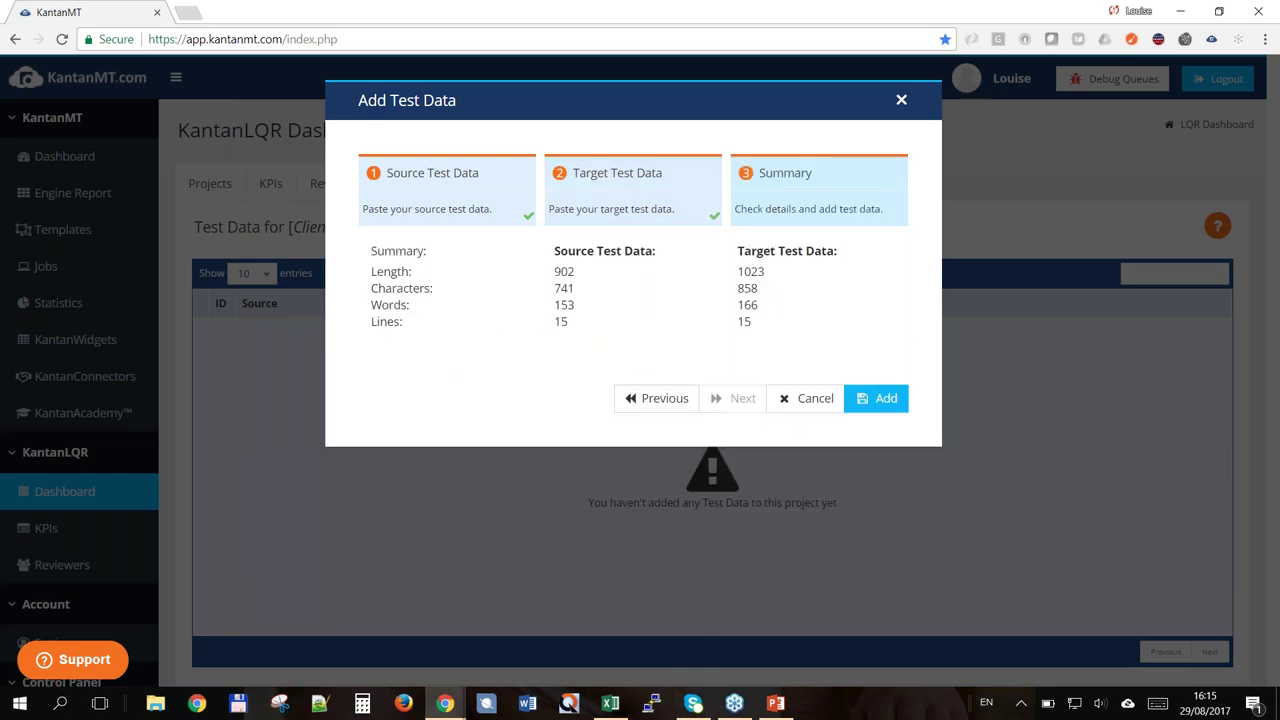
- Compare the source and target line counts in the summary, add the test data and confirm that all of it is included
drag(400, 322, 743, 325)
click(744, 323)
click(872, 399)
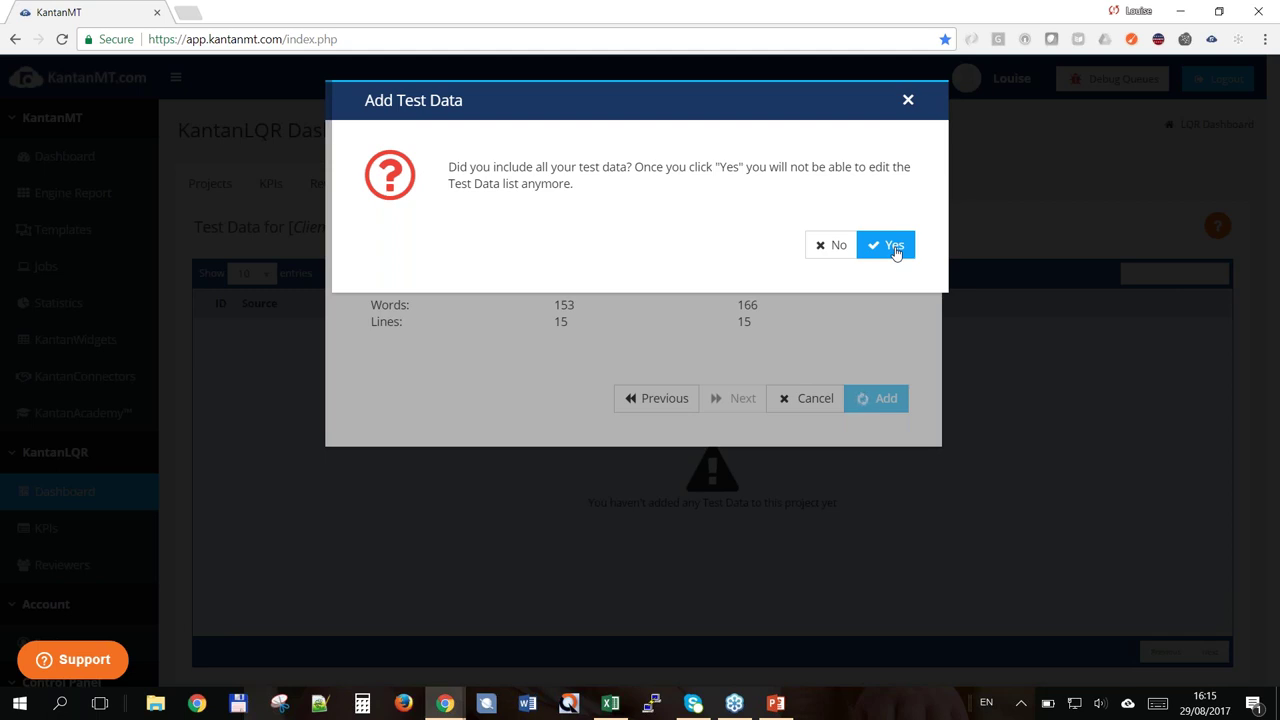
click(896, 247)
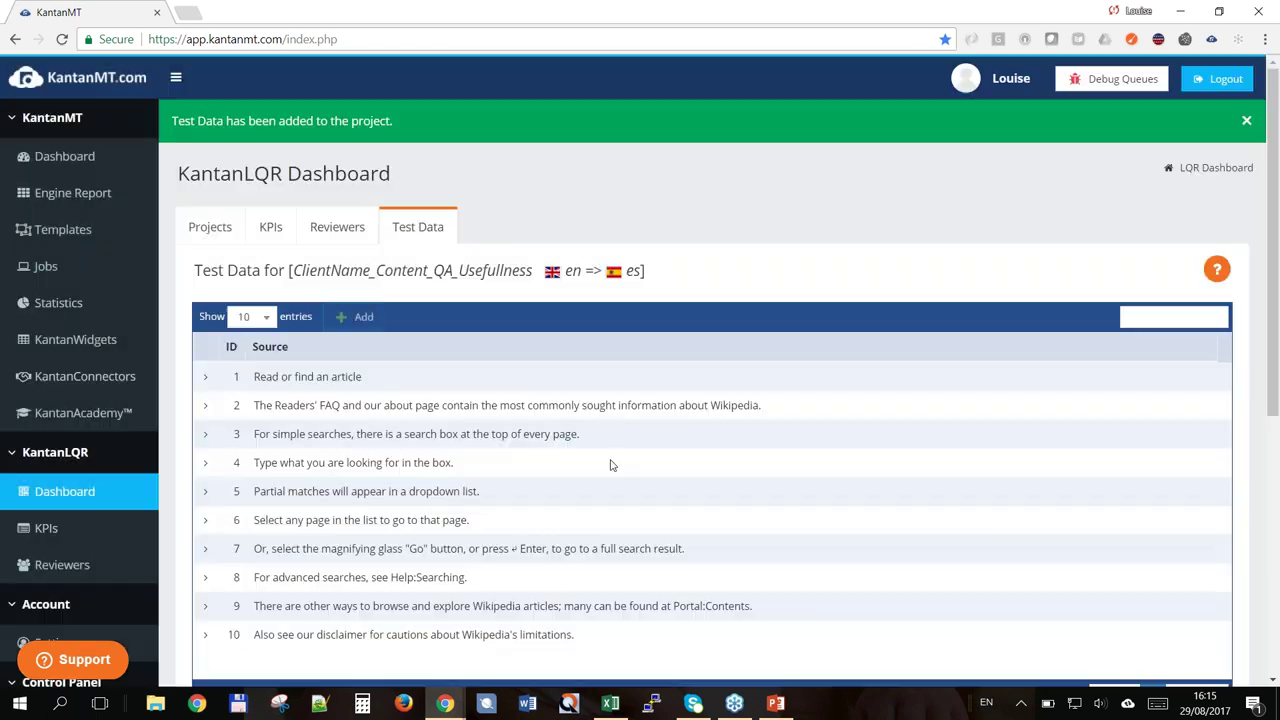
- Review the KPIs assigned to the new project and return to the list of projects
click(272, 228)
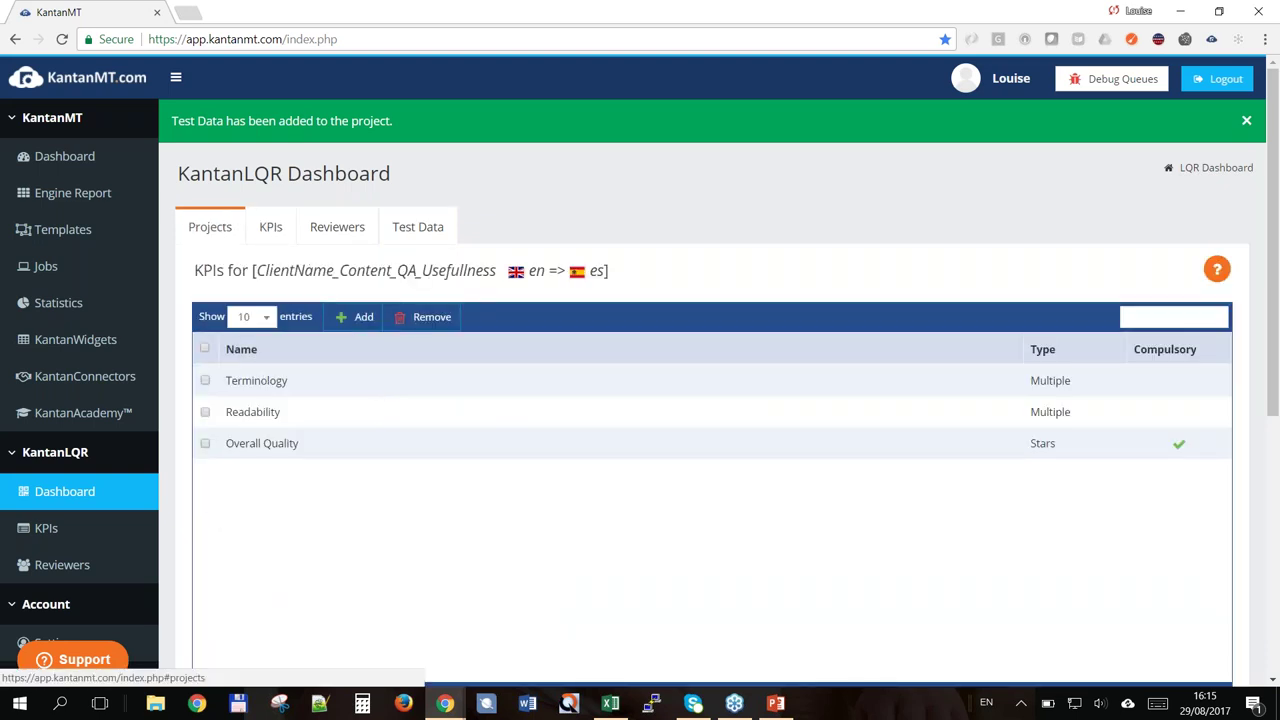
click(210, 227)
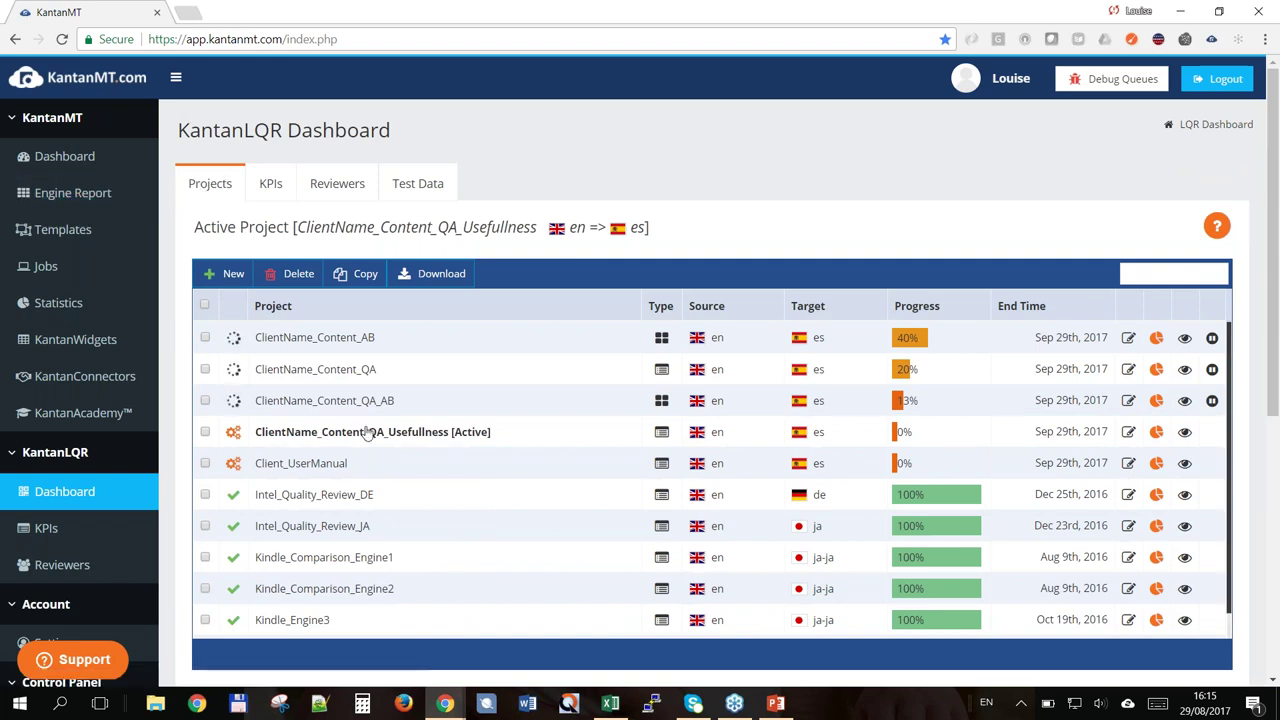
click(1185, 436)
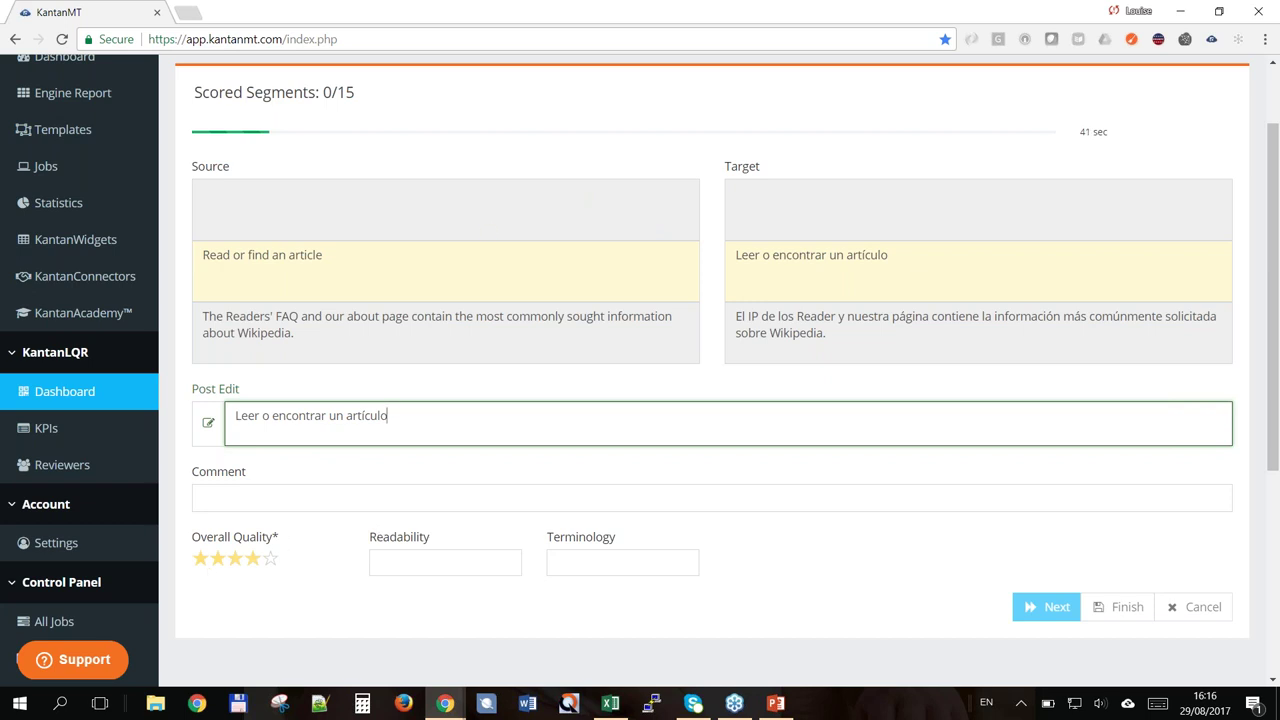
key(Left)
key(Left)
key(Left)
key(Left)
key(Left)
text(a)
key(F5)
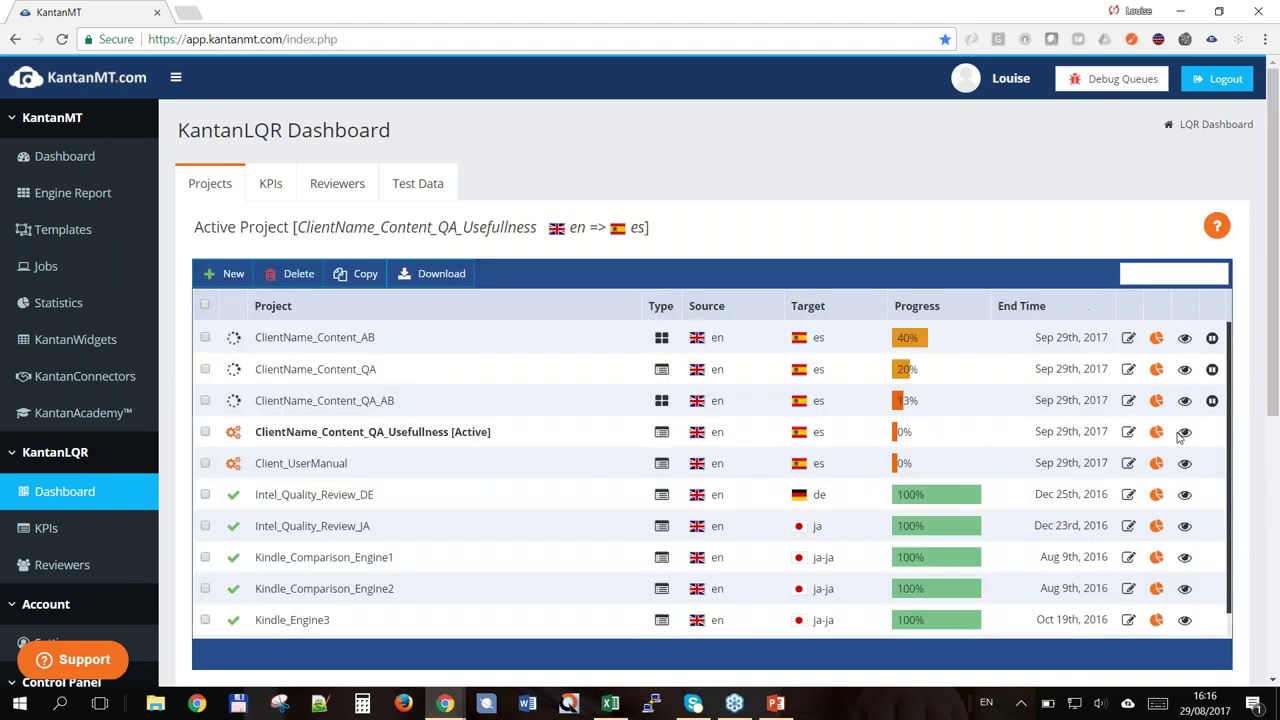
- Preview the ClientName_Content_QA_Usefullness project and change the first segment's post-edit text to "Ver o encontrar un artículo"
click(1184, 431)
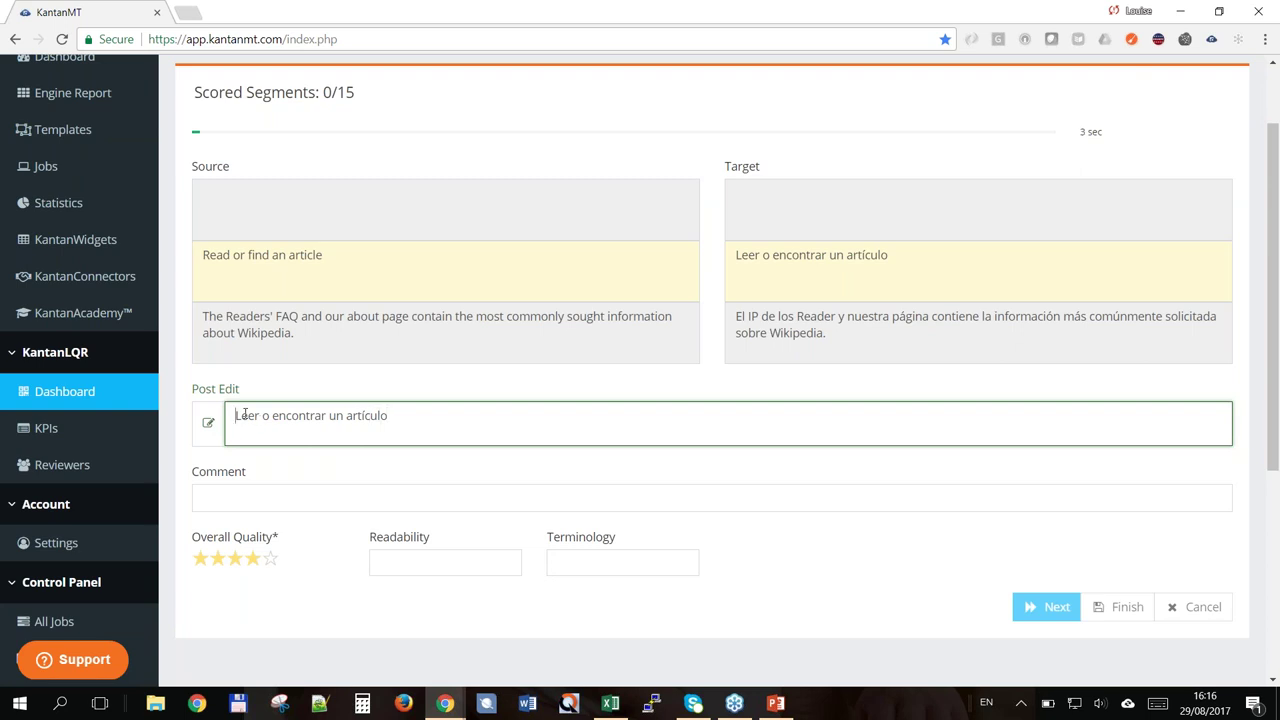
drag(236, 415, 248, 415)
text(V)
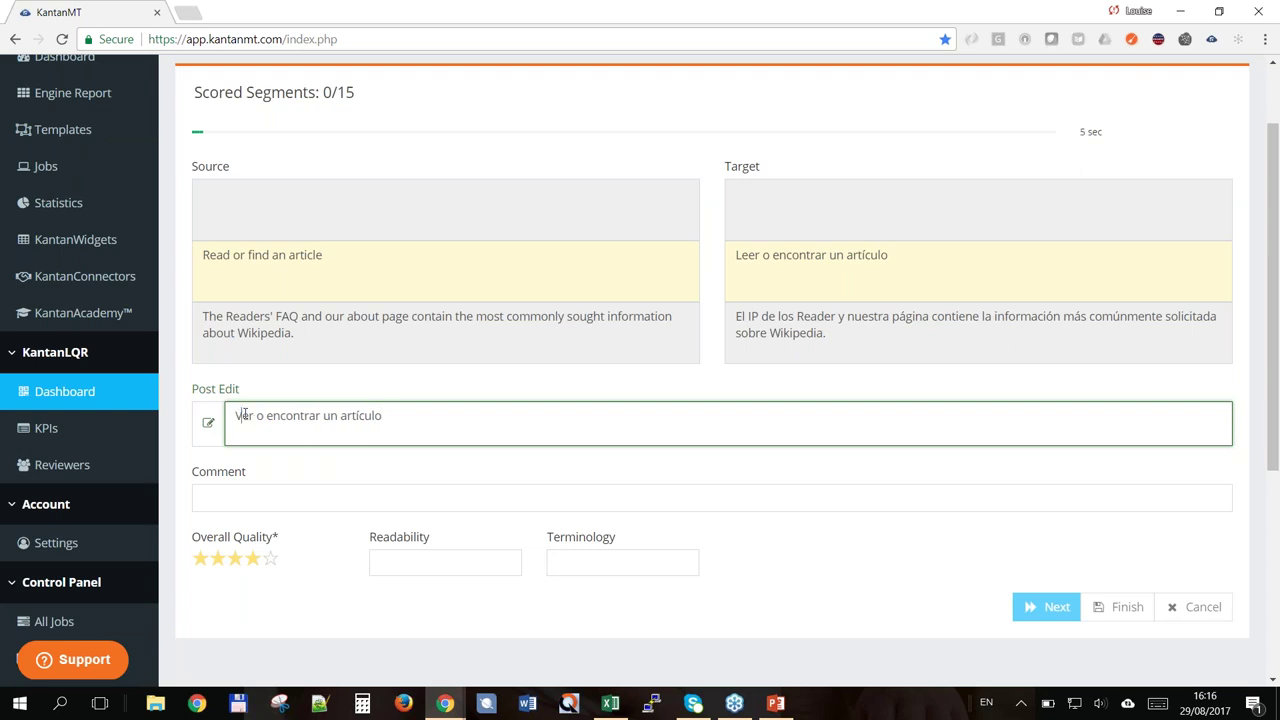
key(Tab)
click(373, 446)
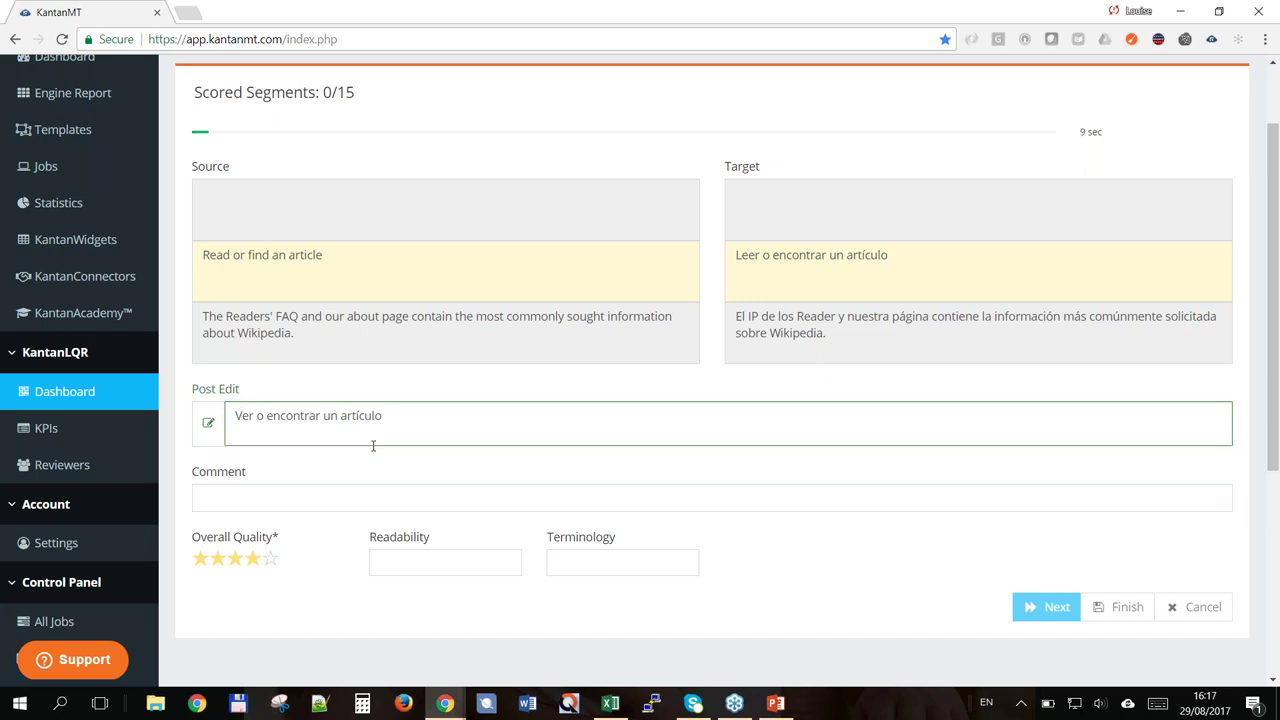
key(Tab)
click(373, 446)
key(Right)
key(Right)
- Mark the first segment's readability issue as Awkward Expression and view the issue options offered for Terminology
key(Tab)
key(Down)
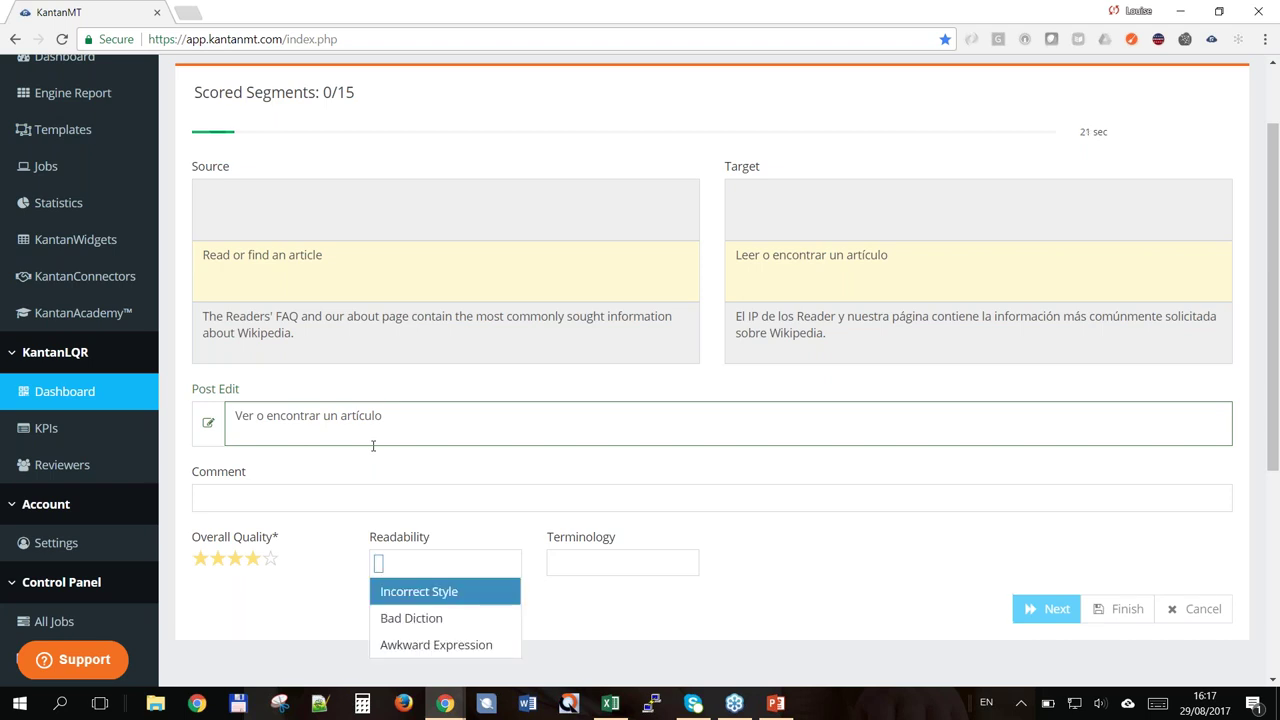
key(Down)
key(Down)
key(Down)
key(Down)
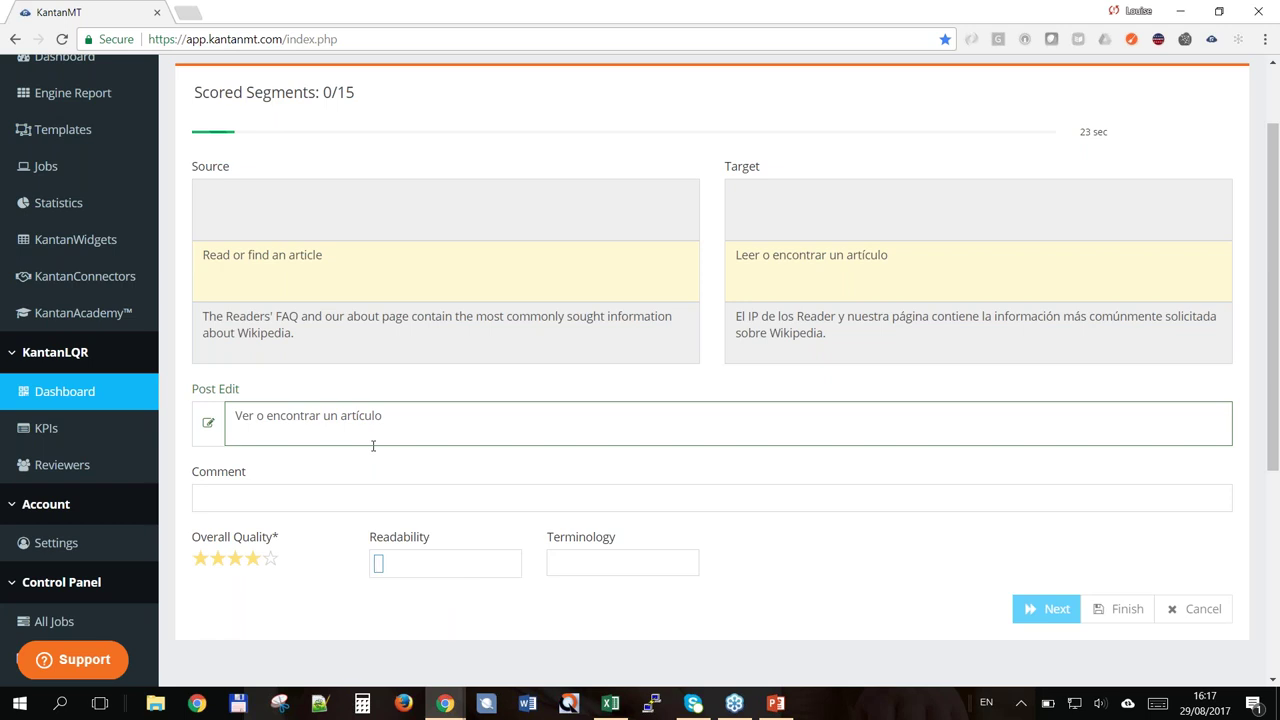
key(Down)
key(Down)
key(Return)
key(Tab)
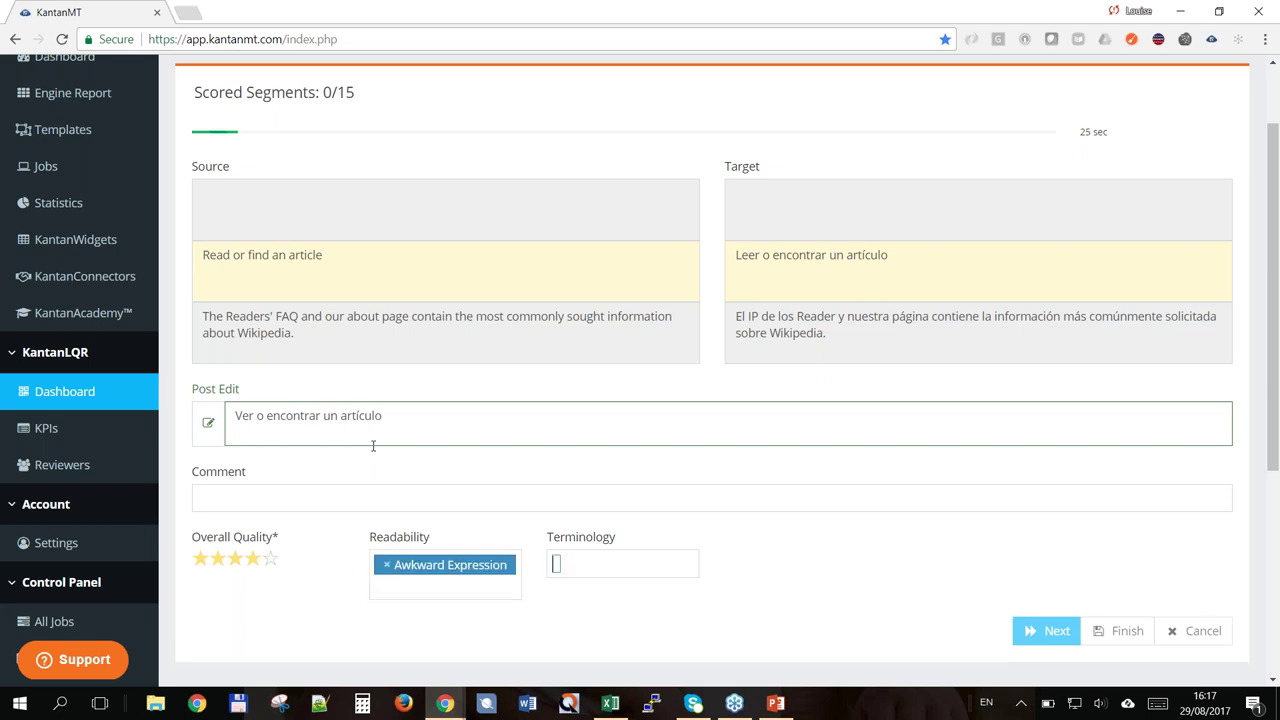
key(Down)
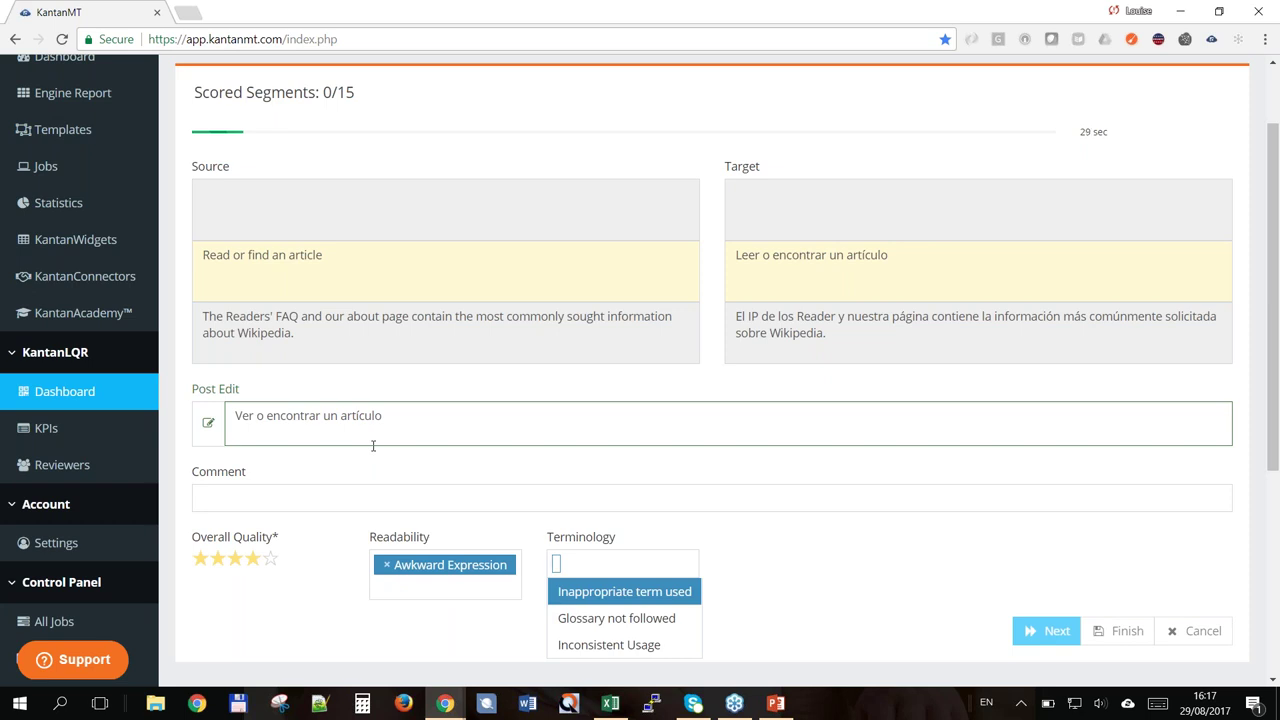
click(1159, 580)
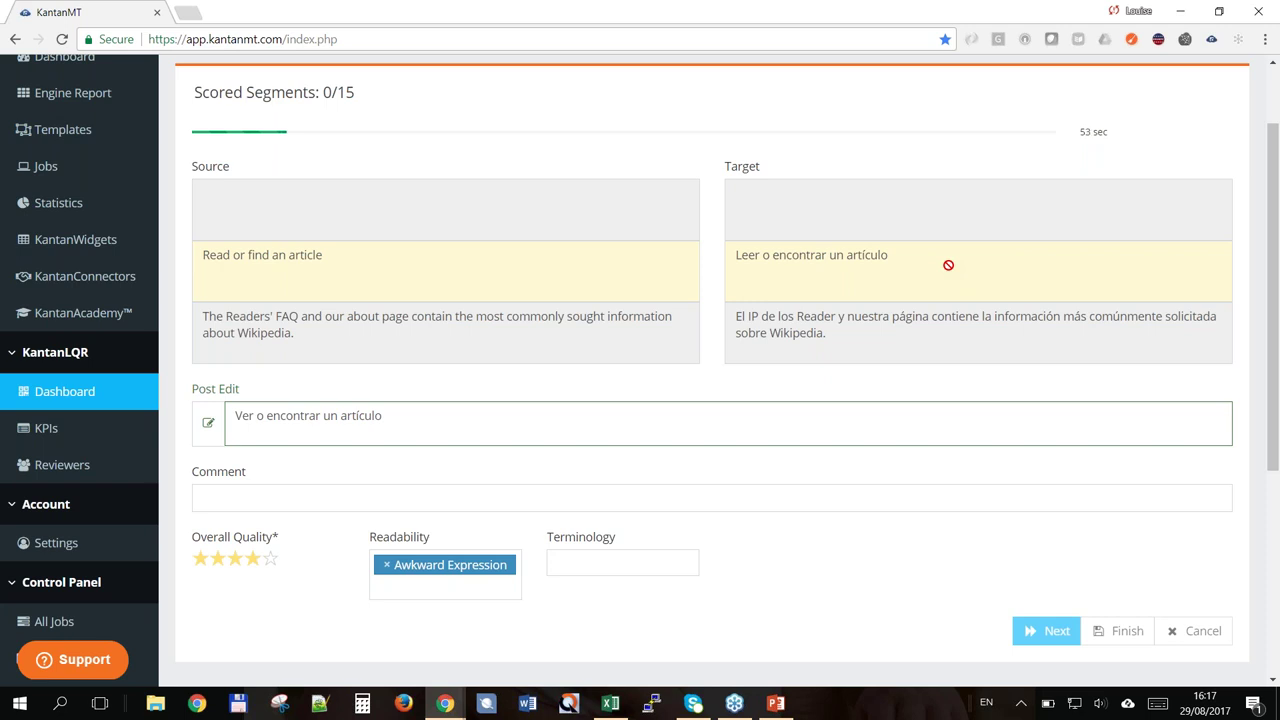
- Leave the preview for the KantanLQR dashboard and check the active project's KPIs and test data
click(118, 402)
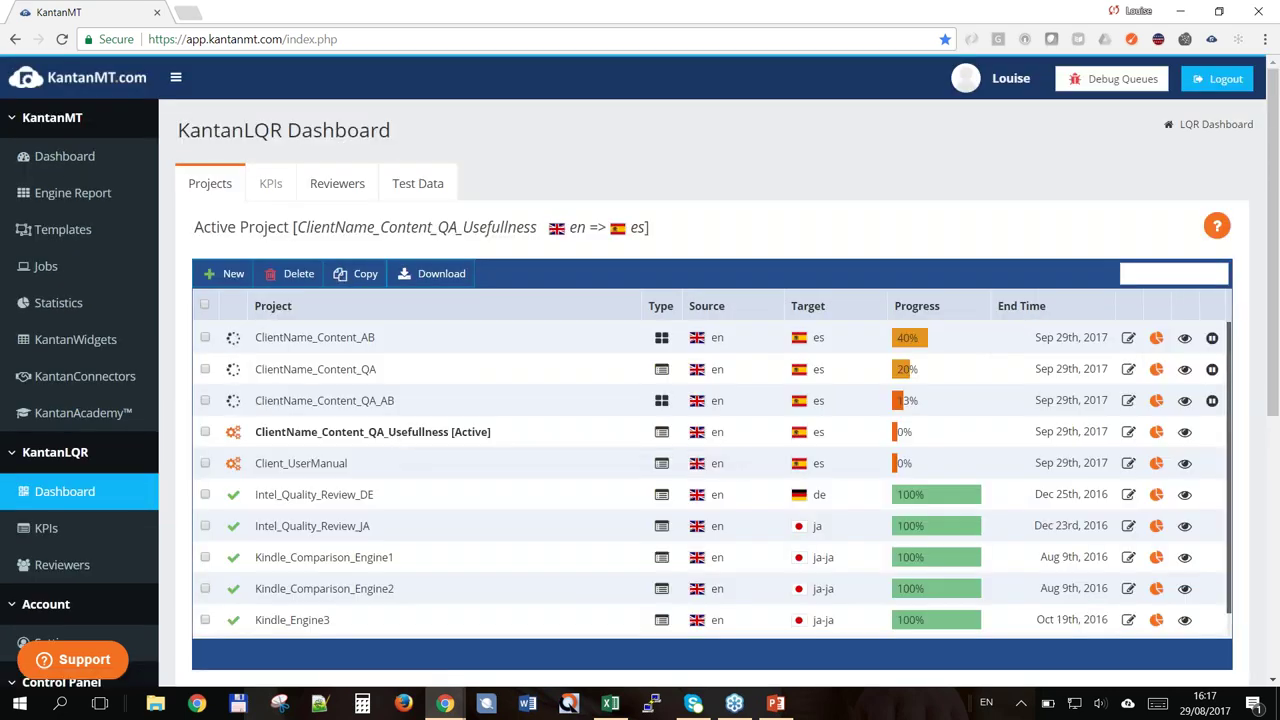
click(270, 183)
click(427, 183)
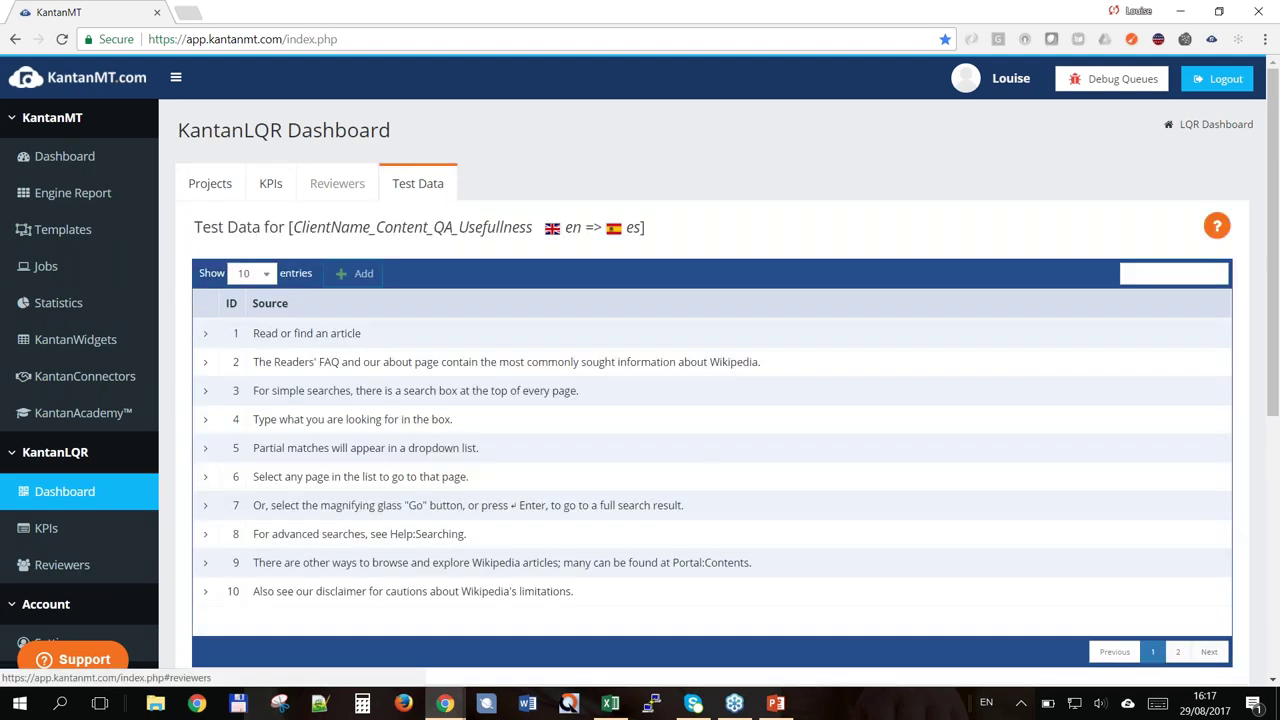
- Start adding a reviewer to the ClientName_Content_QA_Usefullness project, selecting the existing LQR reviewer's e-mail and proceeding to the summary
click(337, 183)
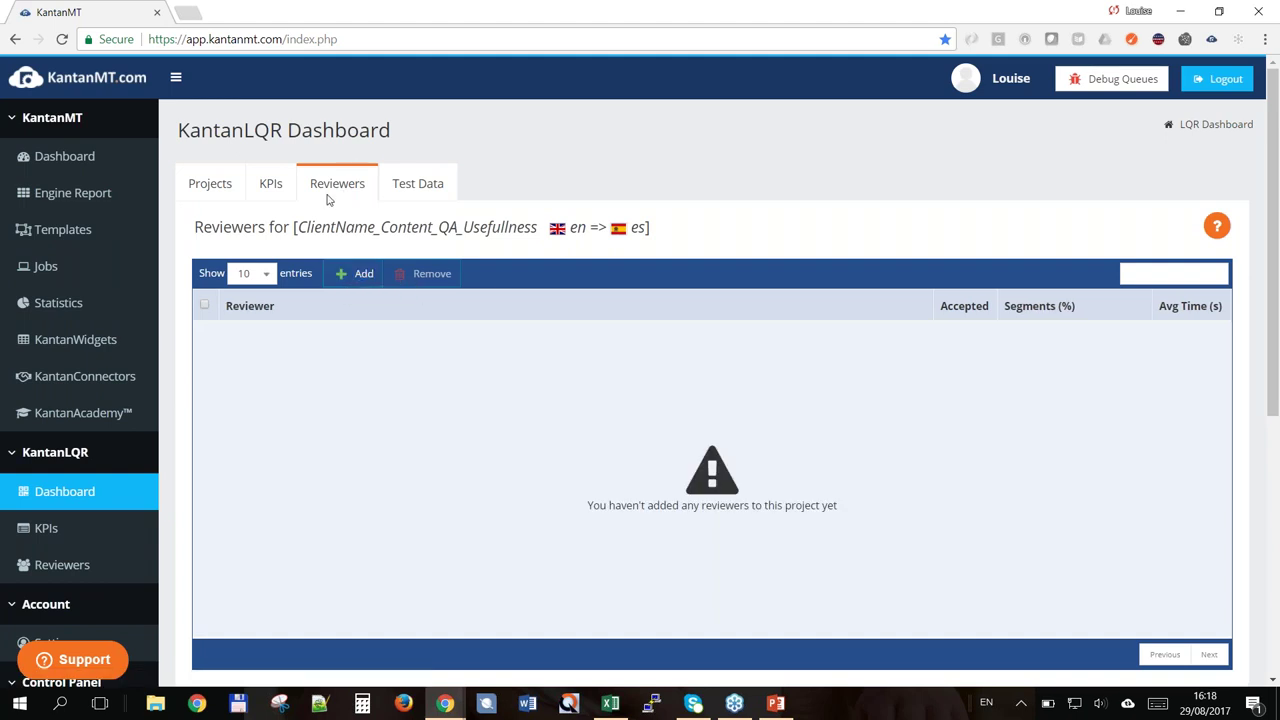
click(362, 273)
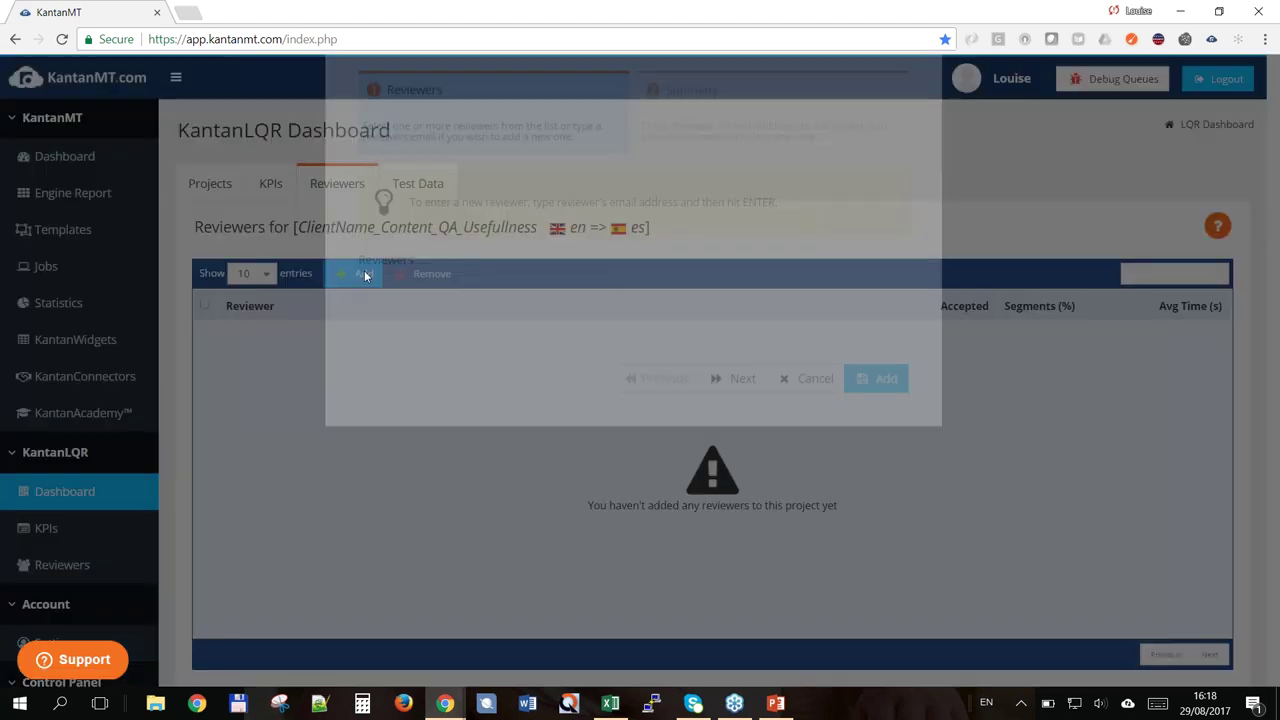
click(464, 372)
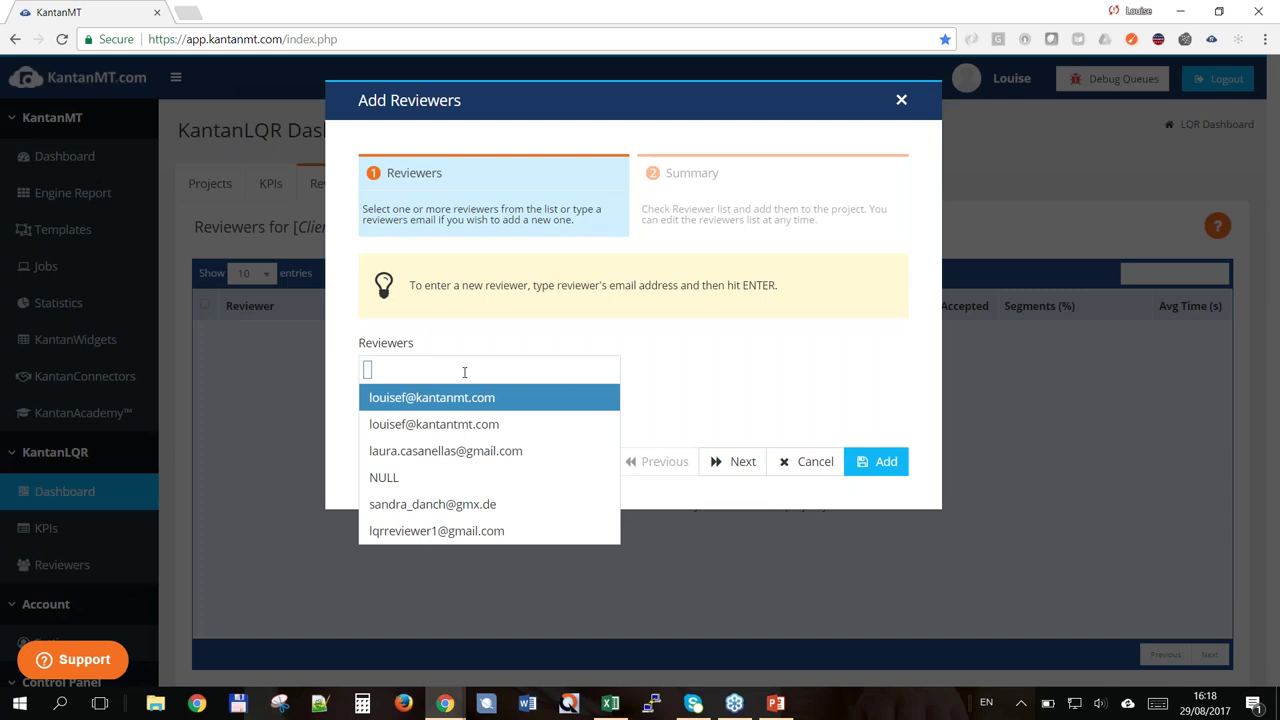
text(lqr)
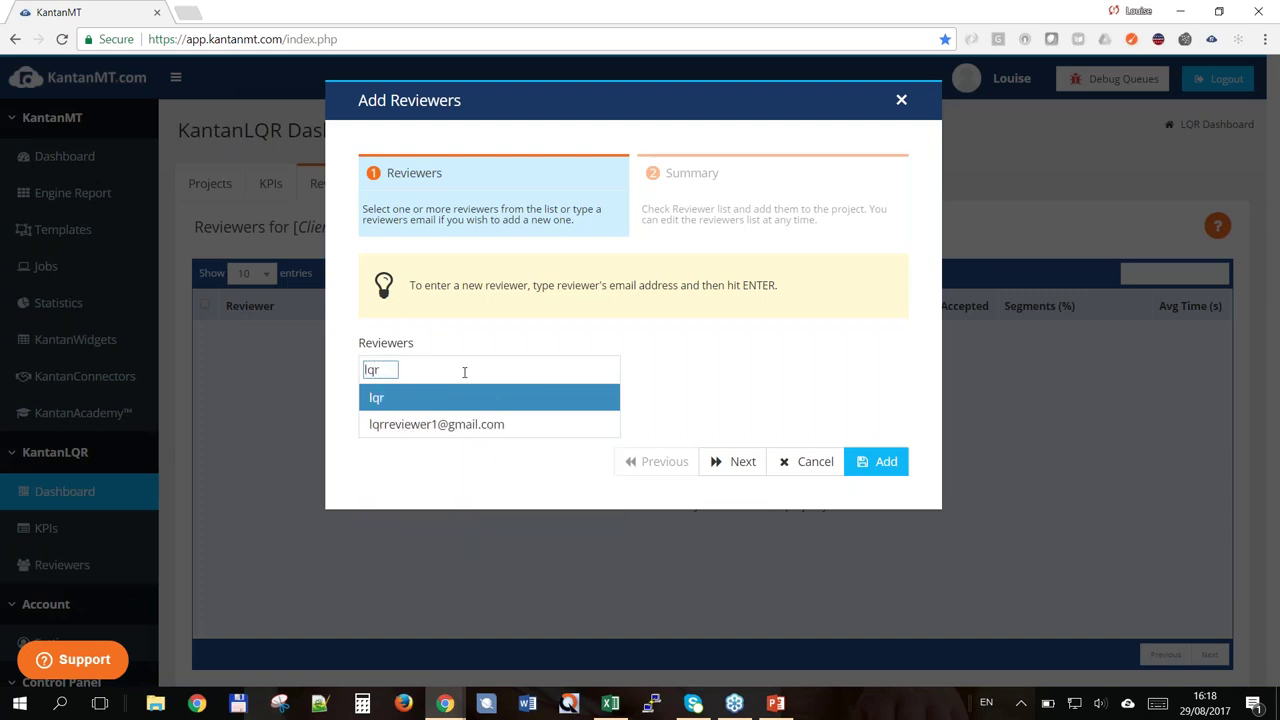
click(471, 425)
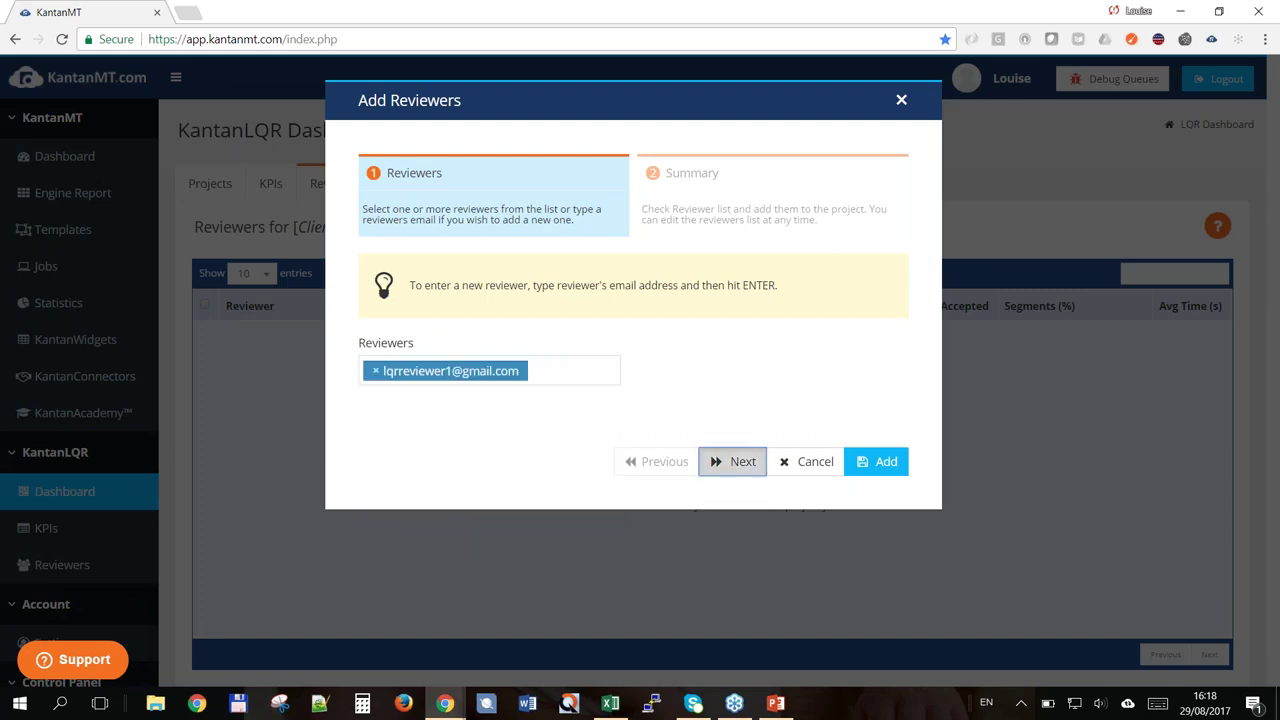
click(732, 461)
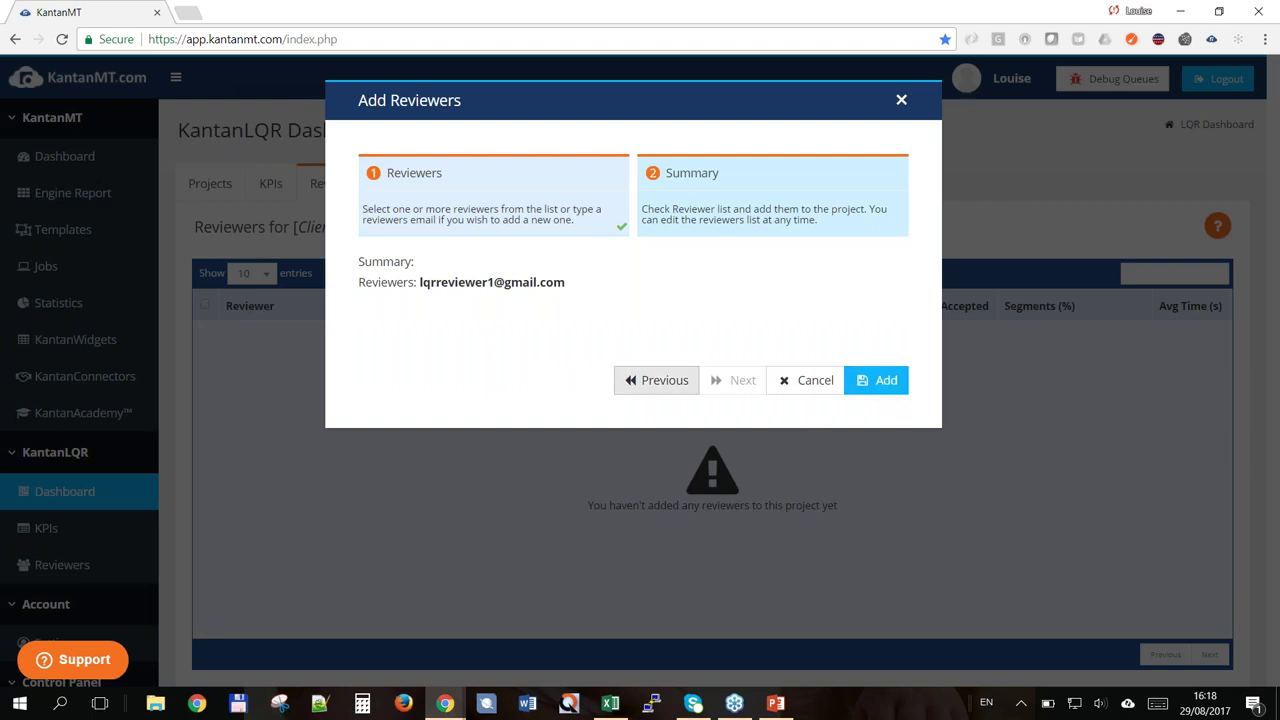
click(656, 380)
click(563, 370)
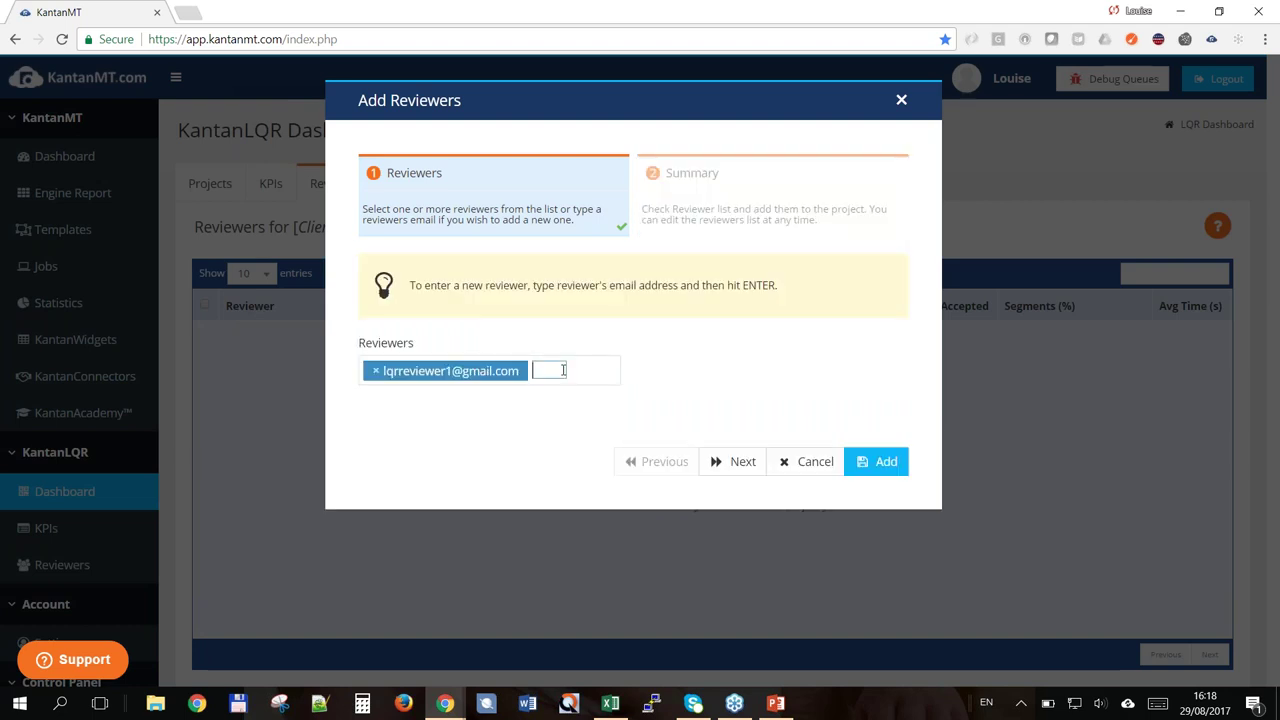
text(r.louise)
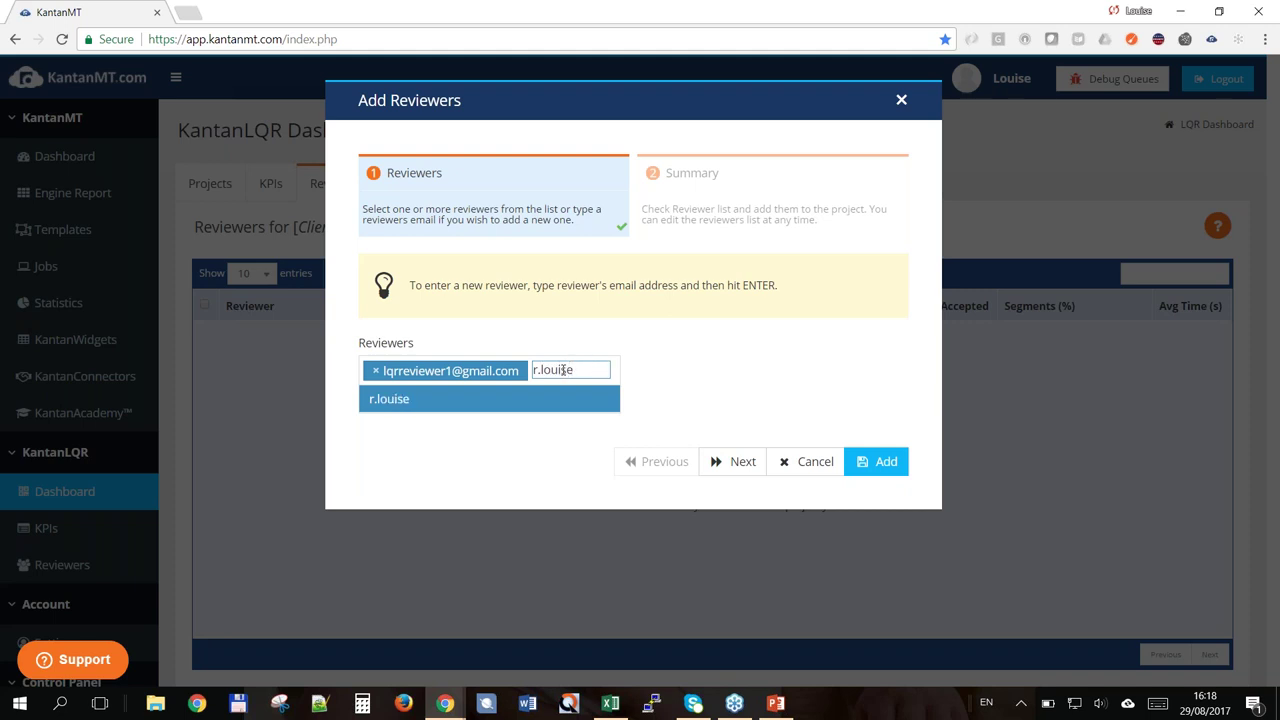
key(BackSpace)
key(BackSpace)
key(BackSpace)
key(BackSpace)
key(BackSpace)
key(BackSpace)
key(BackSpace)
key(BackSpace)
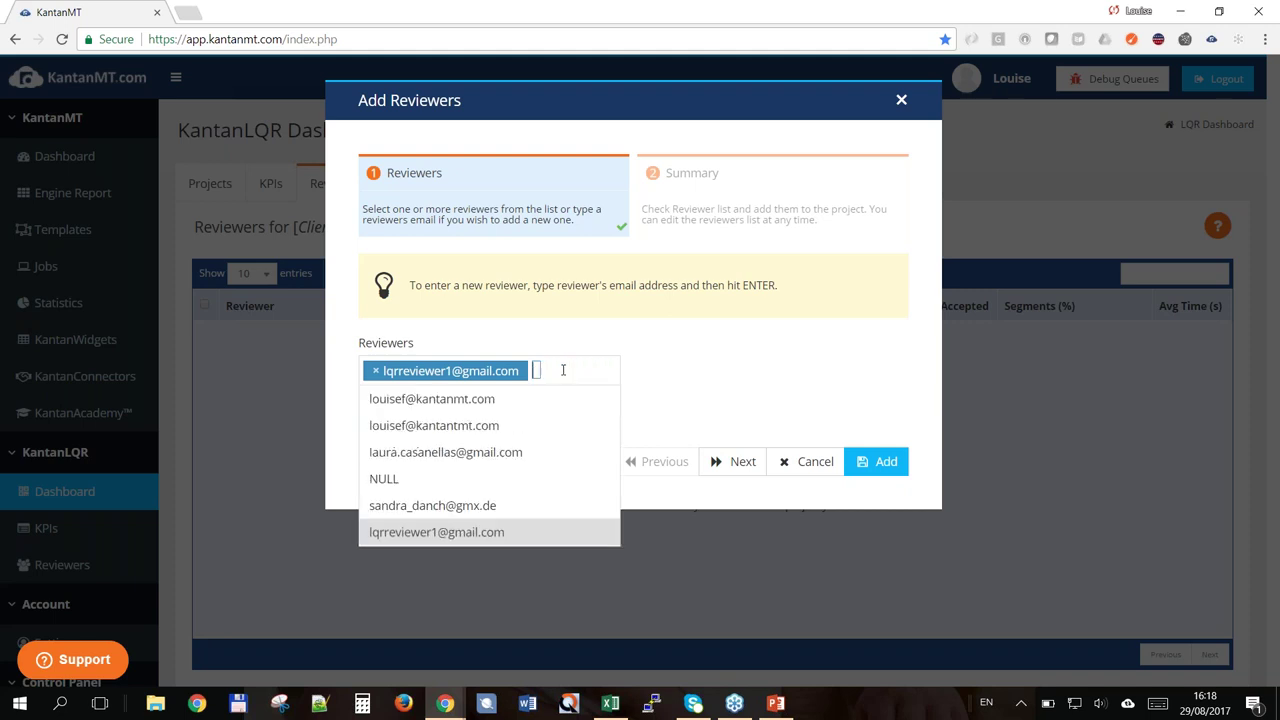
- Confirm the reviewer summary and add the selected reviewer to the project
click(732, 461)
click(876, 380)
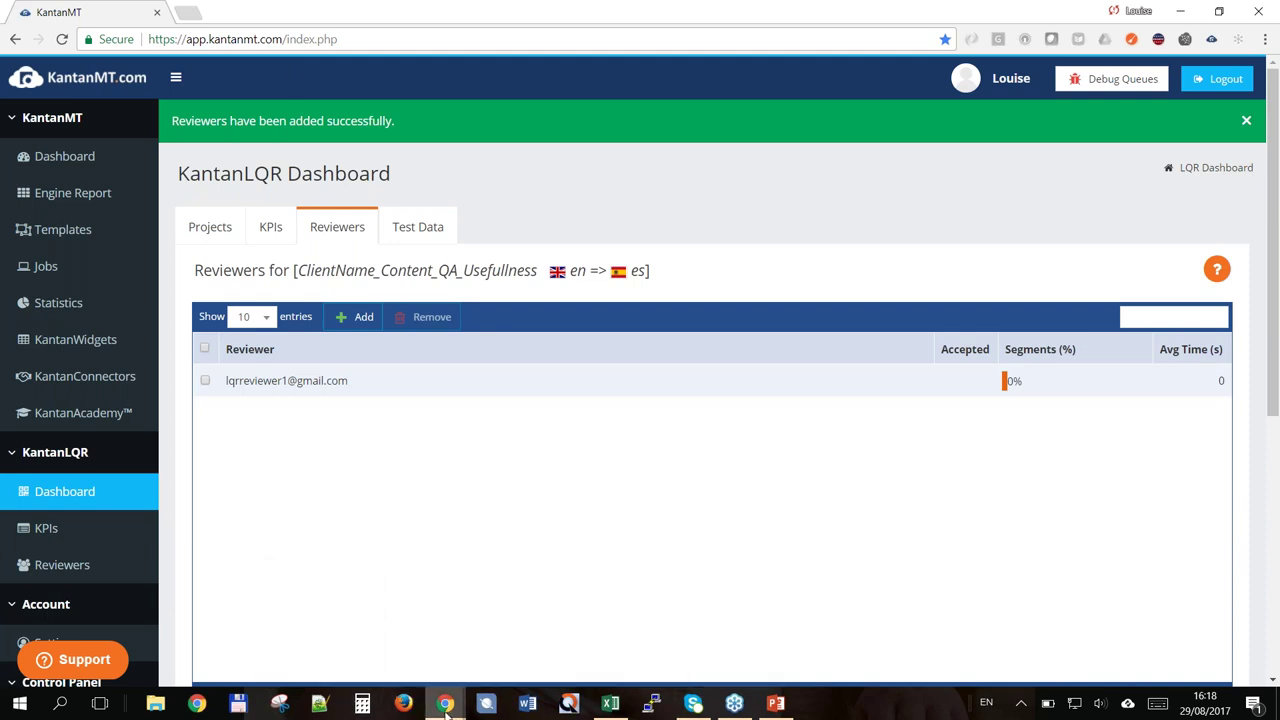
- Switch to the reviewer account's browser window, maximize it, reload the project list and make ClientName_Content_QA_Usefullness the active project
mouse_move(446, 706)
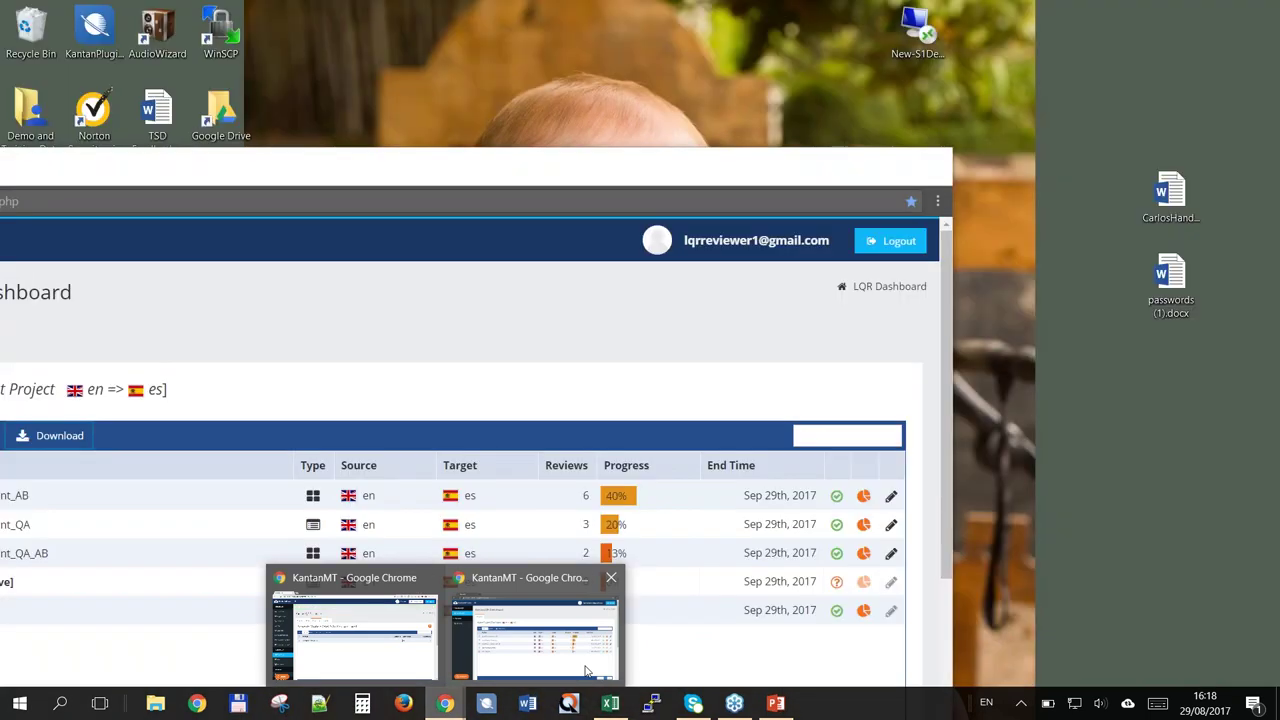
click(586, 670)
drag(643, 175, 805, 6)
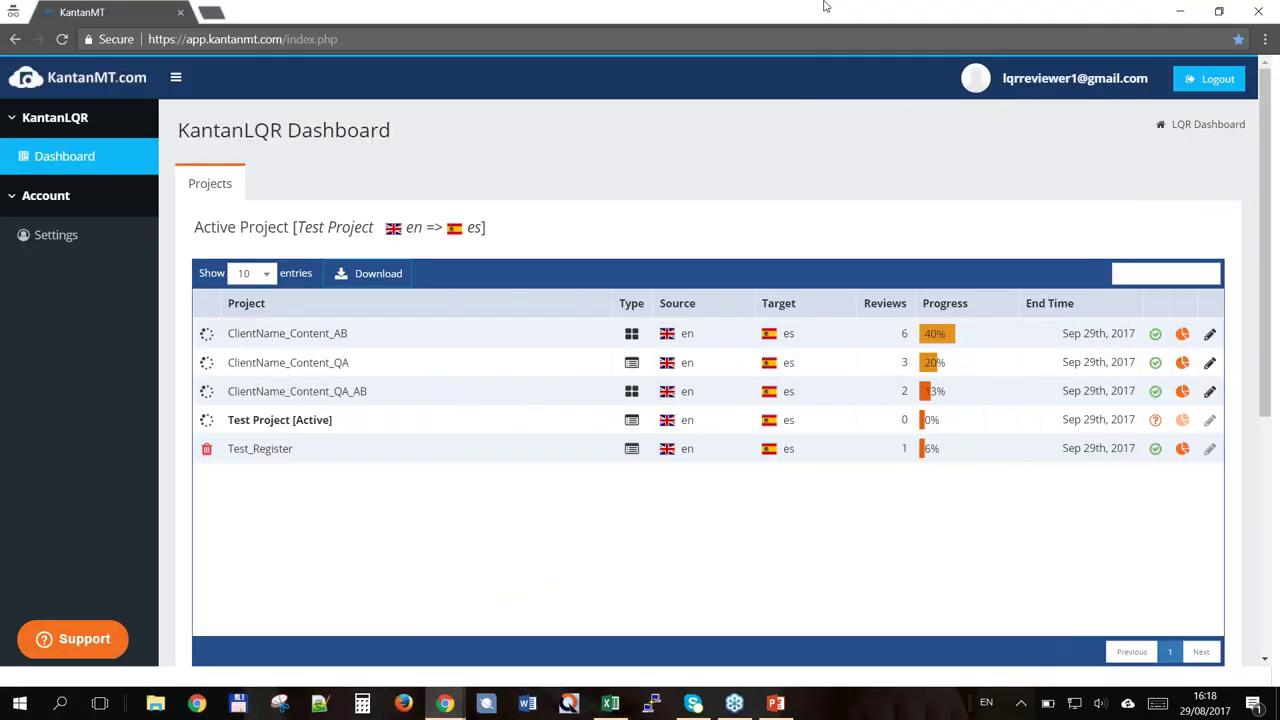
click(64, 156)
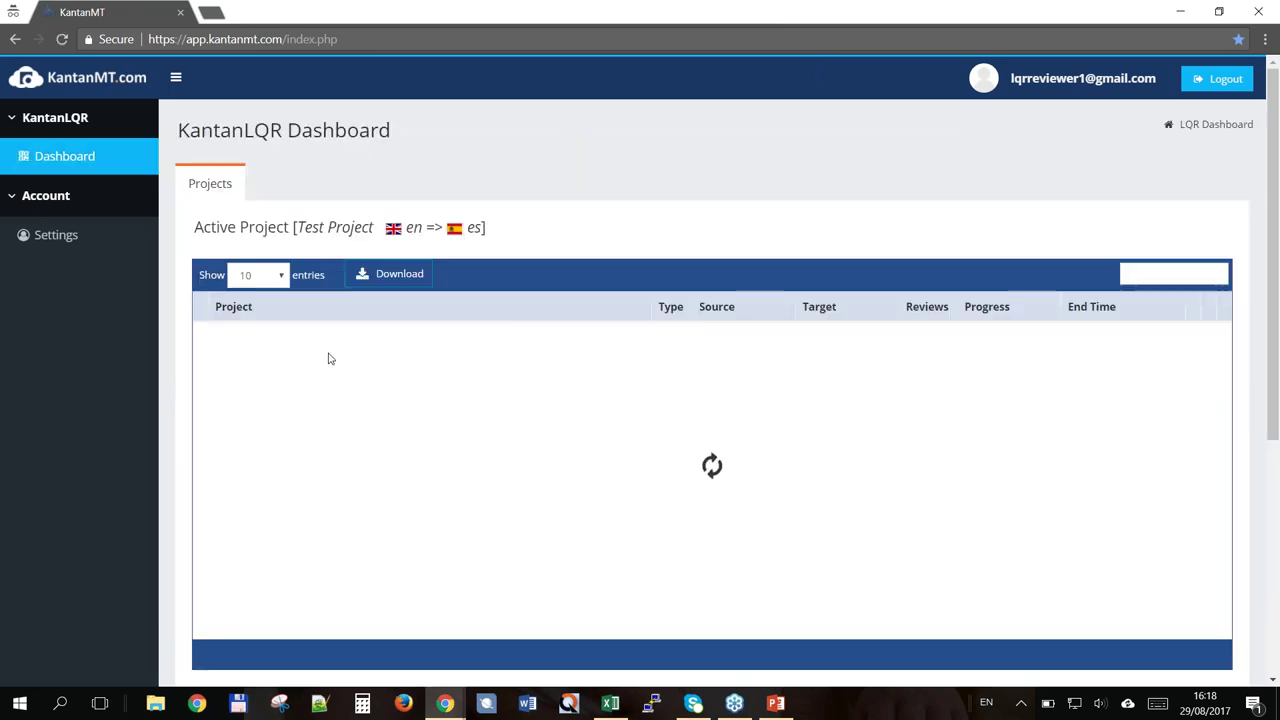
click(316, 423)
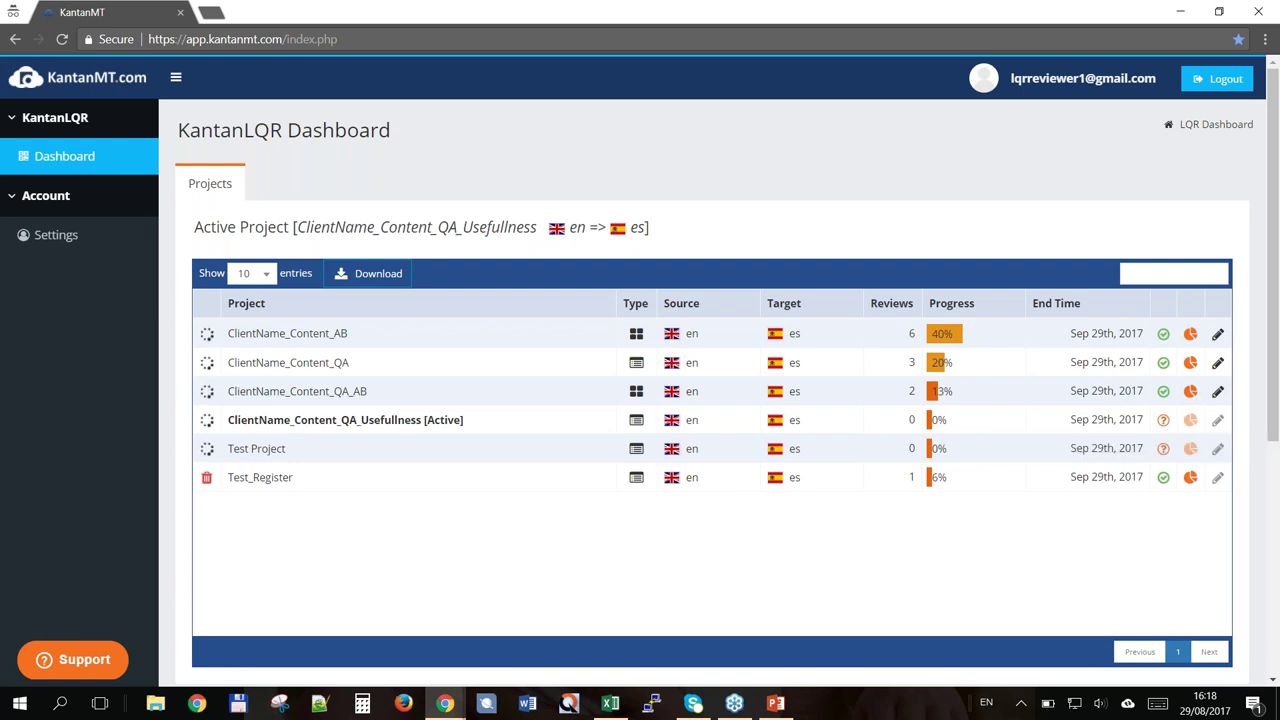
- View the project summary of ClientName_Content_QA_AB and return to the reviewer's dashboard
click(1190, 391)
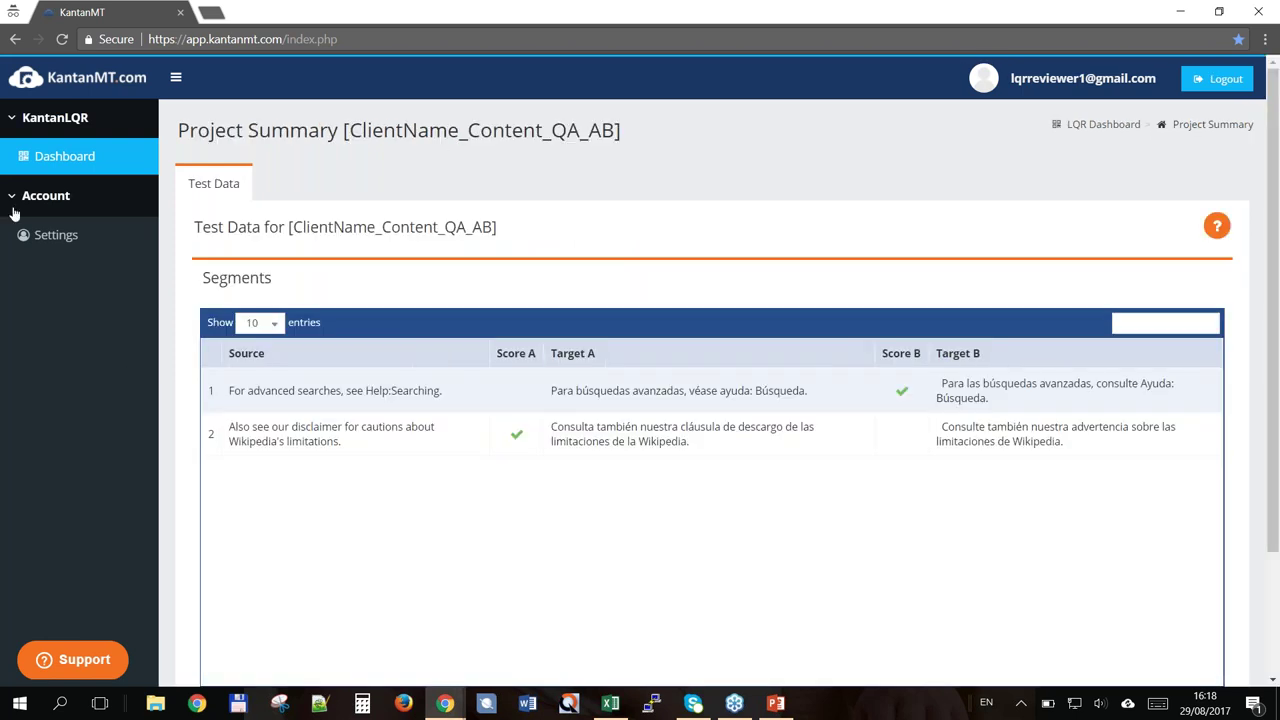
click(74, 157)
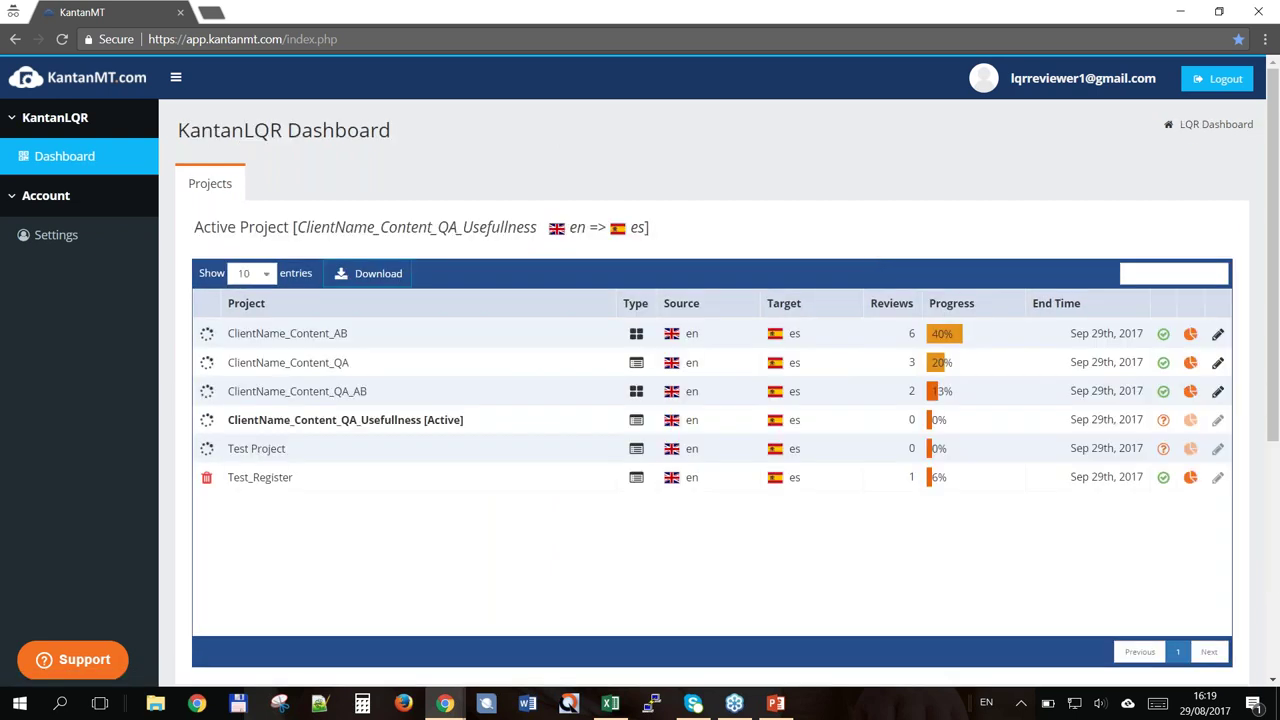
- Accept the ClientName_Content_QA_Usefullness project as the reviewer and open its segment review
click(1164, 424)
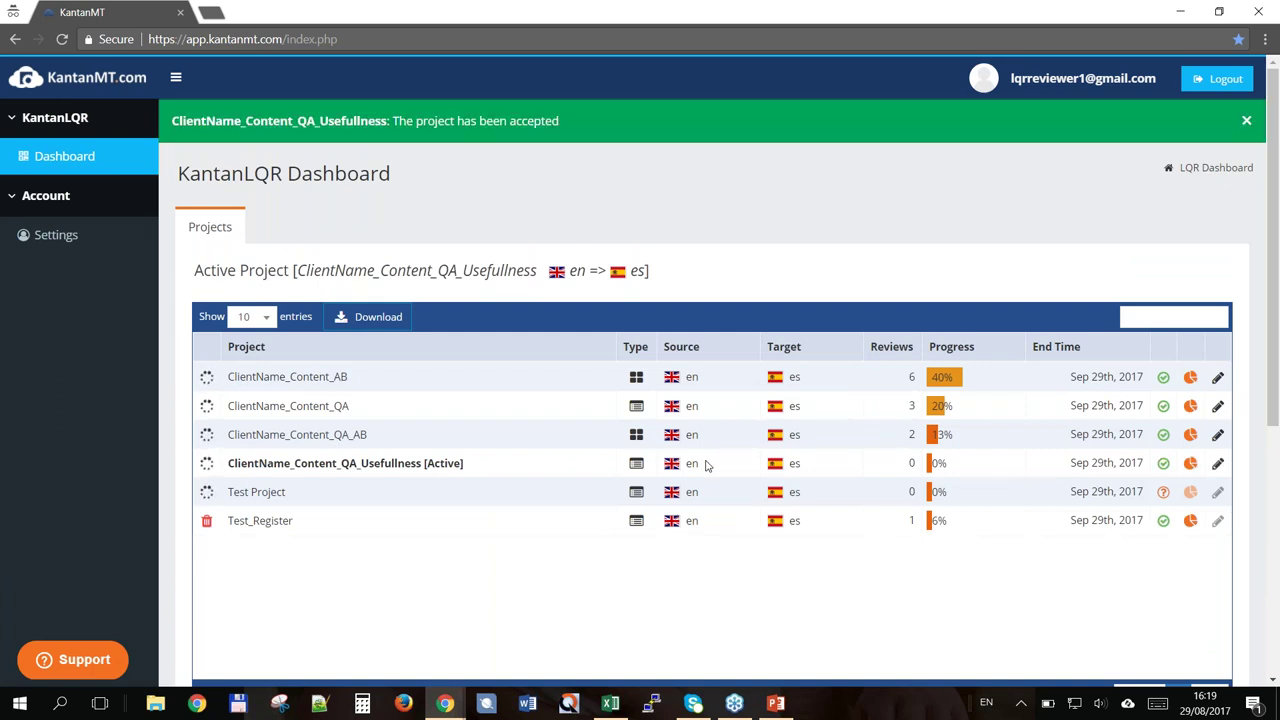
click(1218, 465)
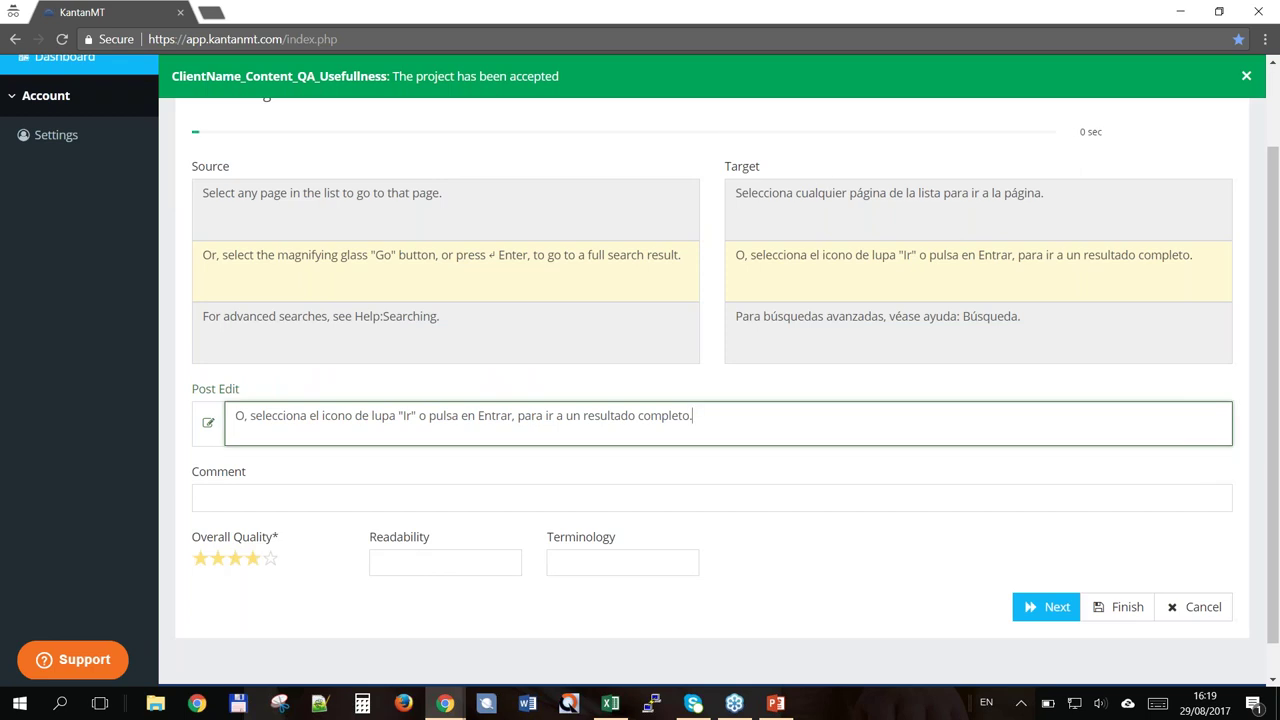
scroll(673, 336, up, 2)
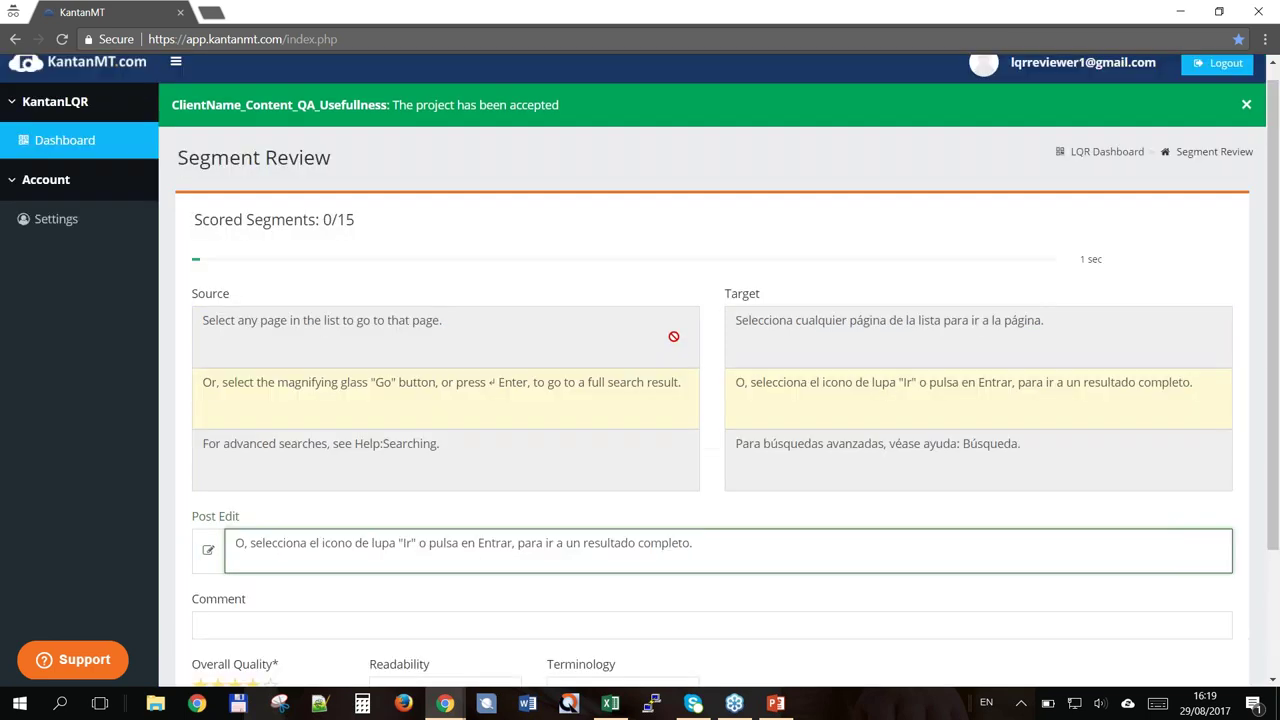
scroll(673, 336, down, 2)
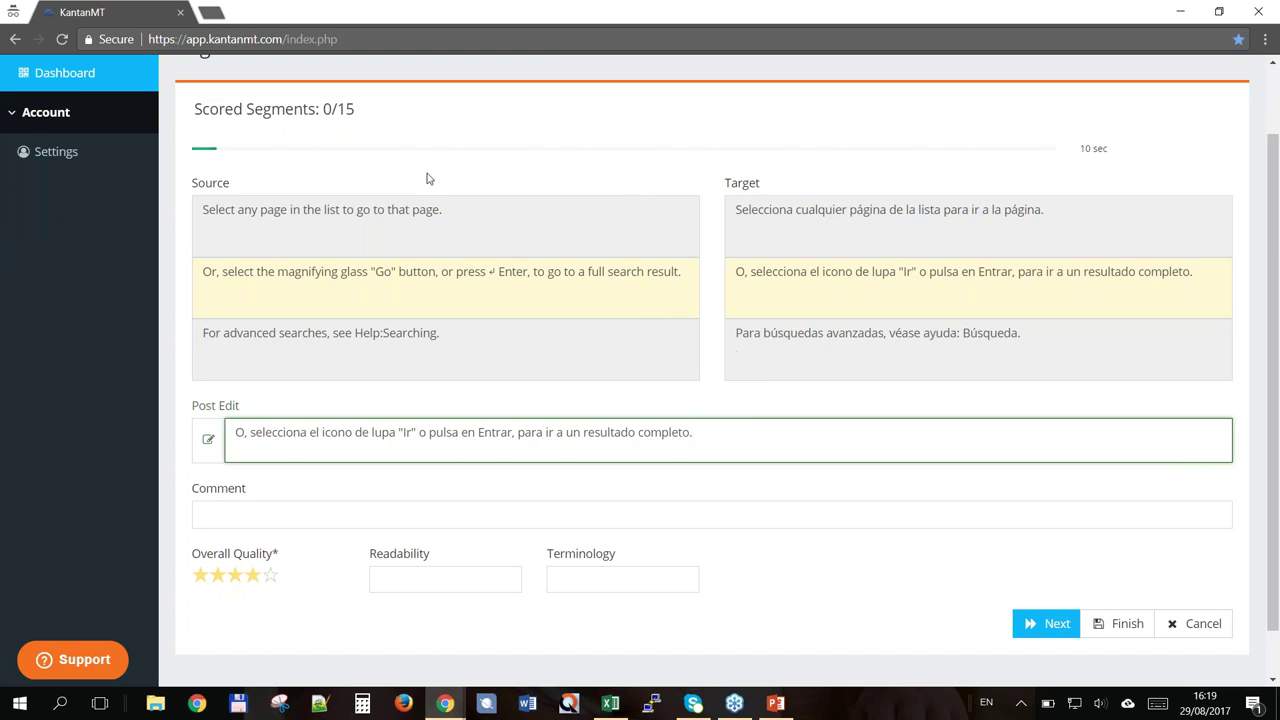
- Shorten the segment's post-edit text so it ends in "un resultado com", and submit the segment with three stars for Overall Quality
text(==)
key(BackSpace)
key(BackSpace)
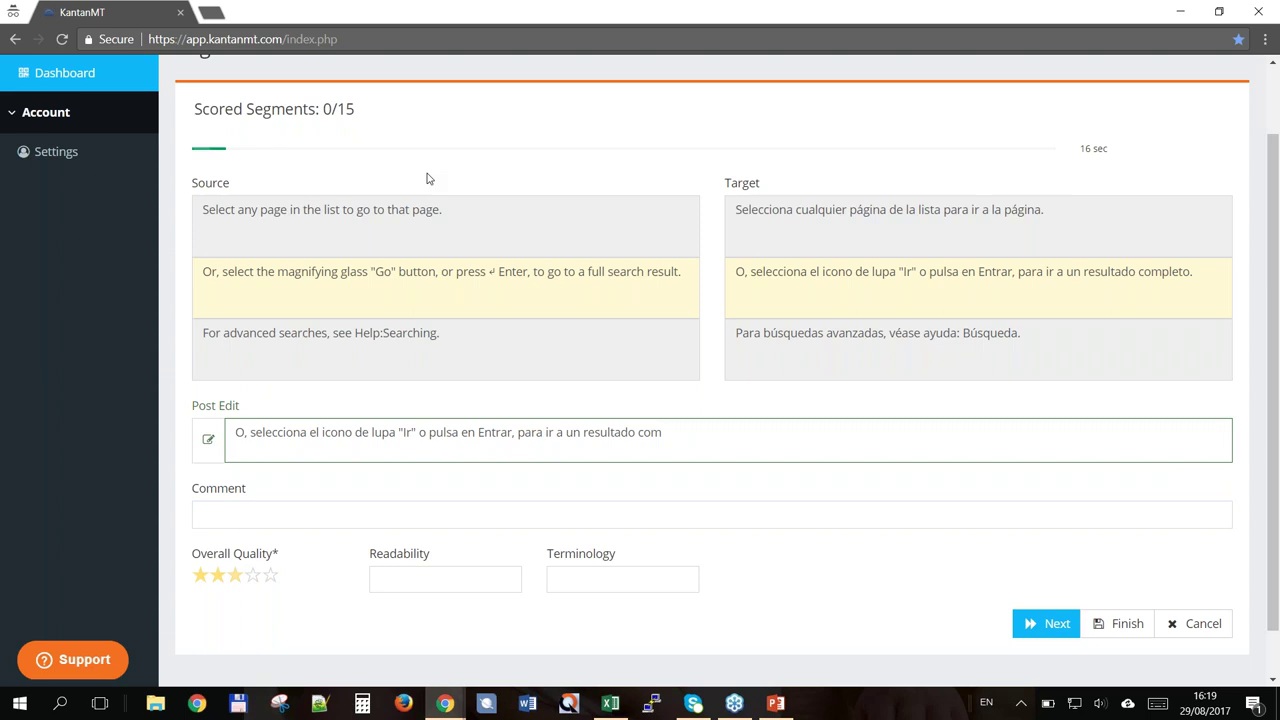
key(Return)
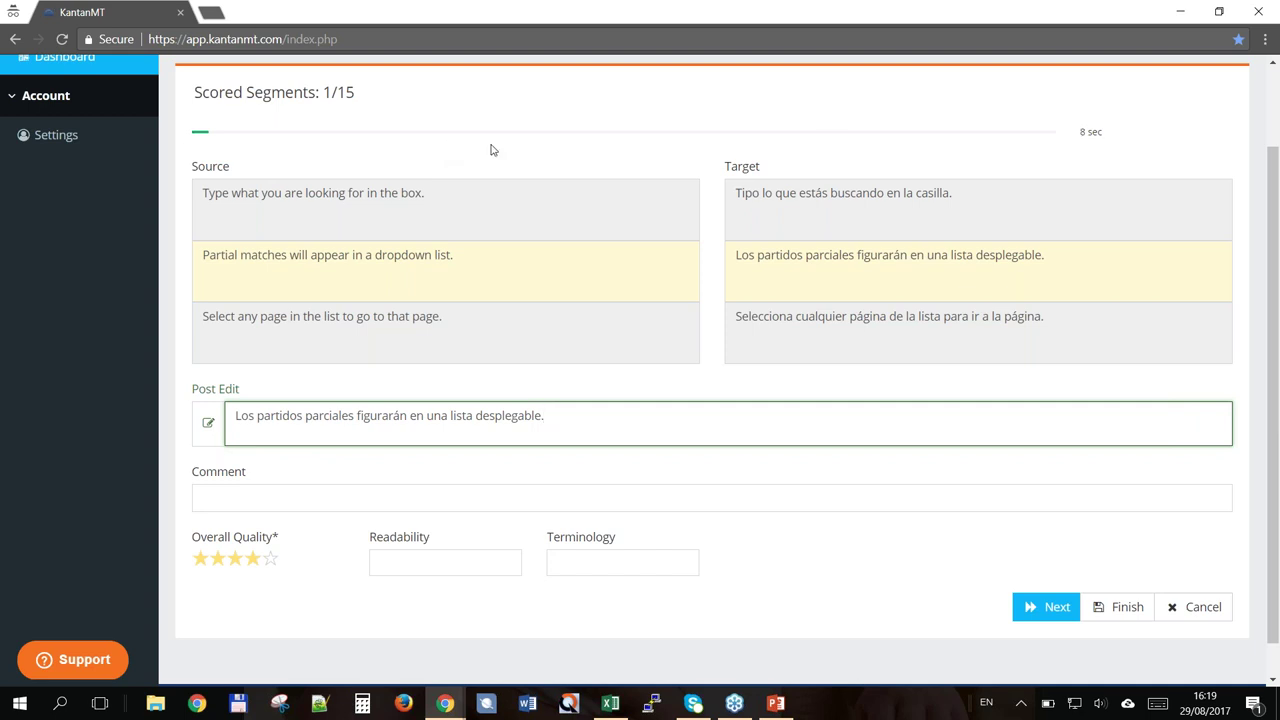
- Return to the project manager's window and check the projects' progress and the active project's KPIs
click(1184, 12)
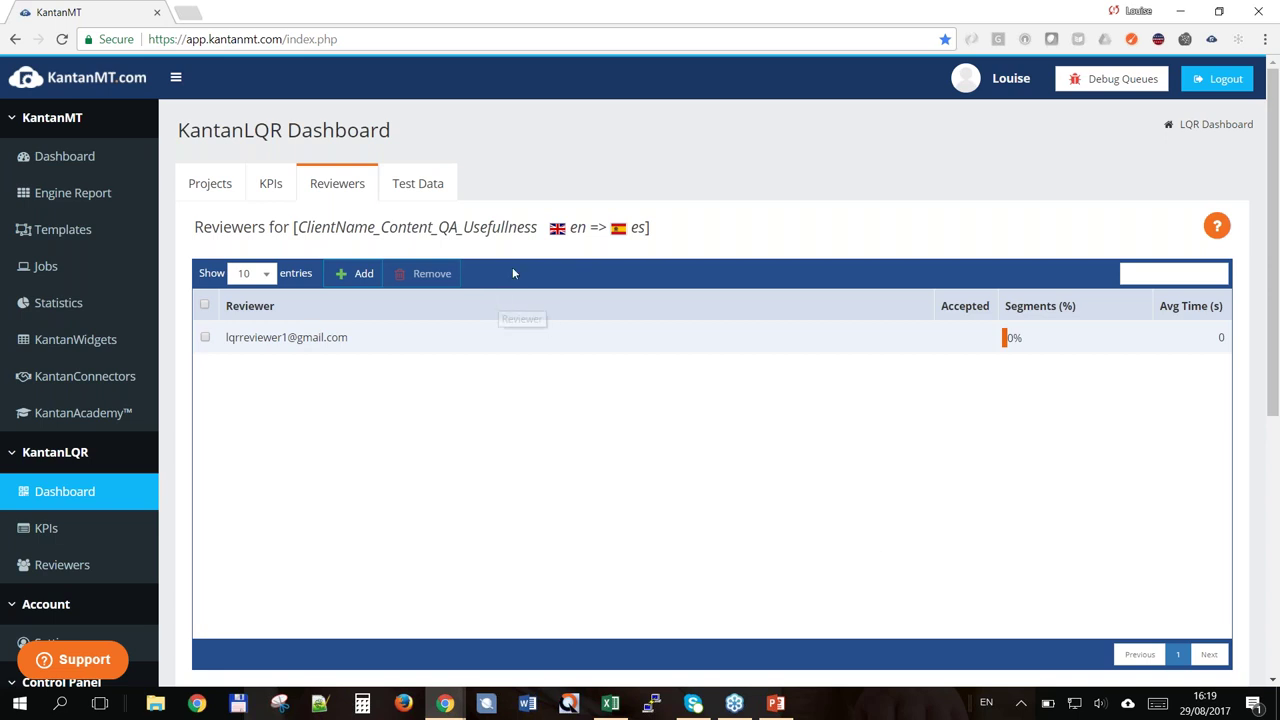
click(229, 187)
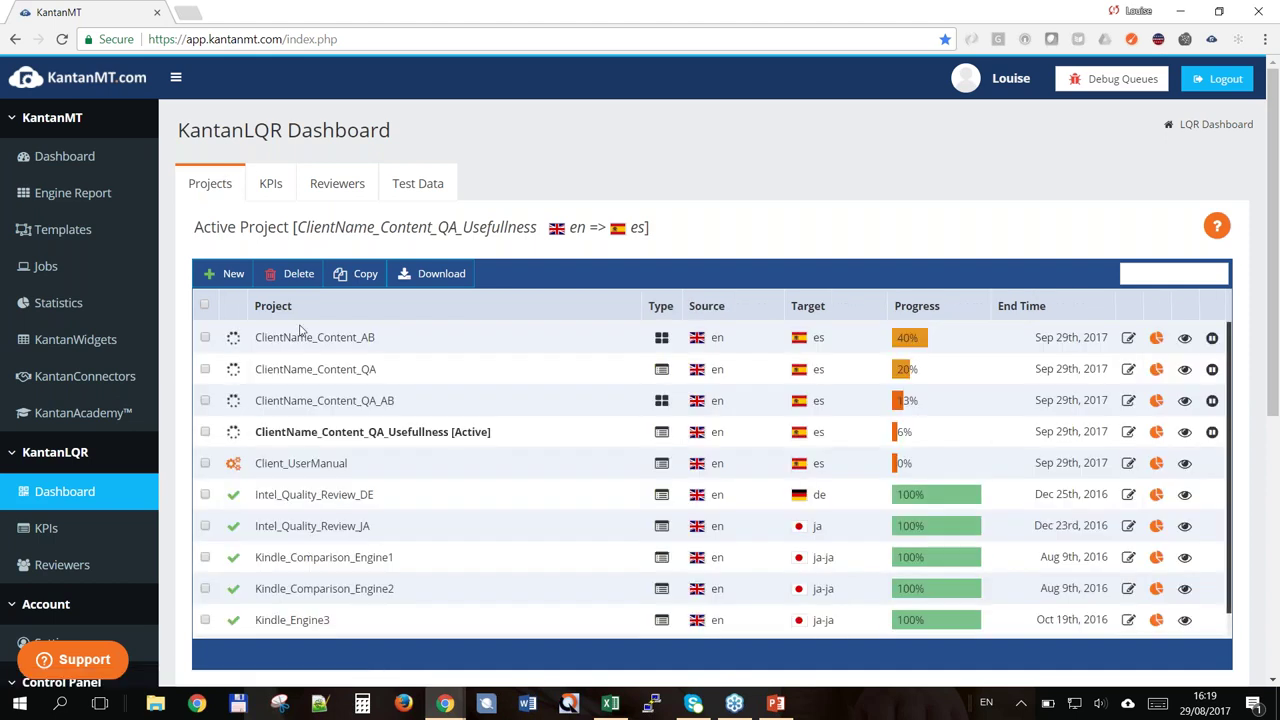
click(270, 183)
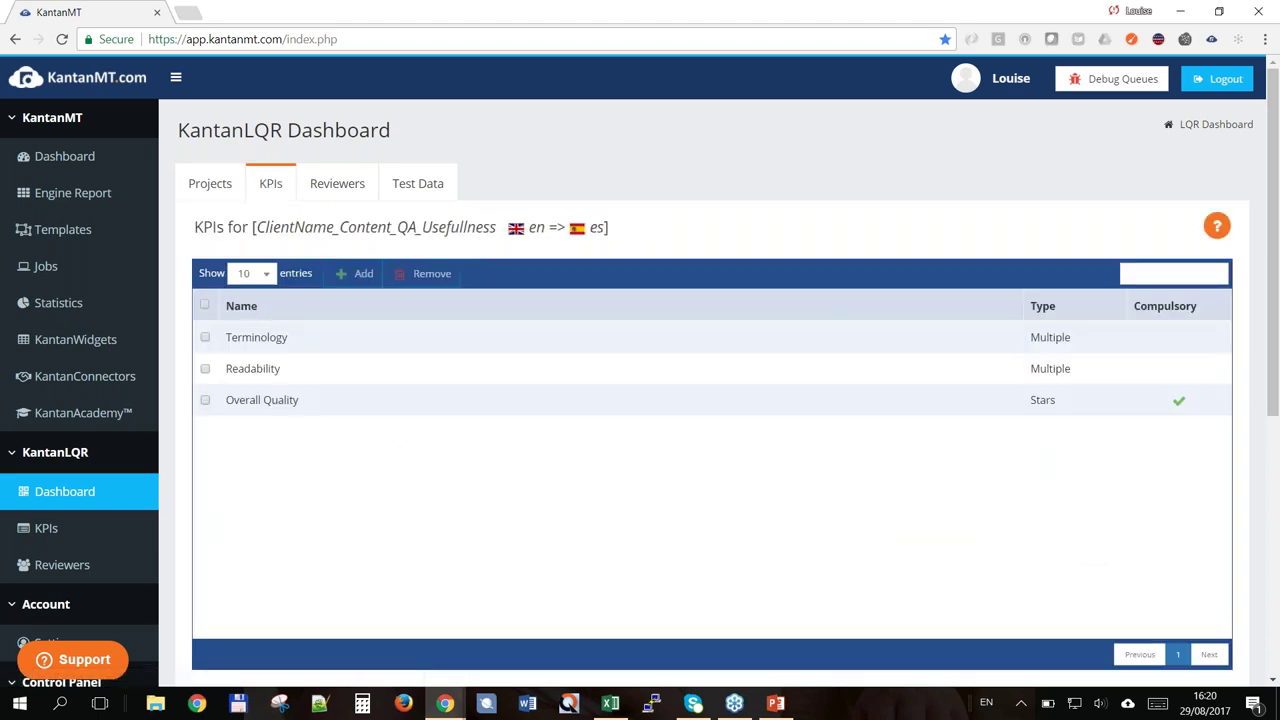
click(210, 183)
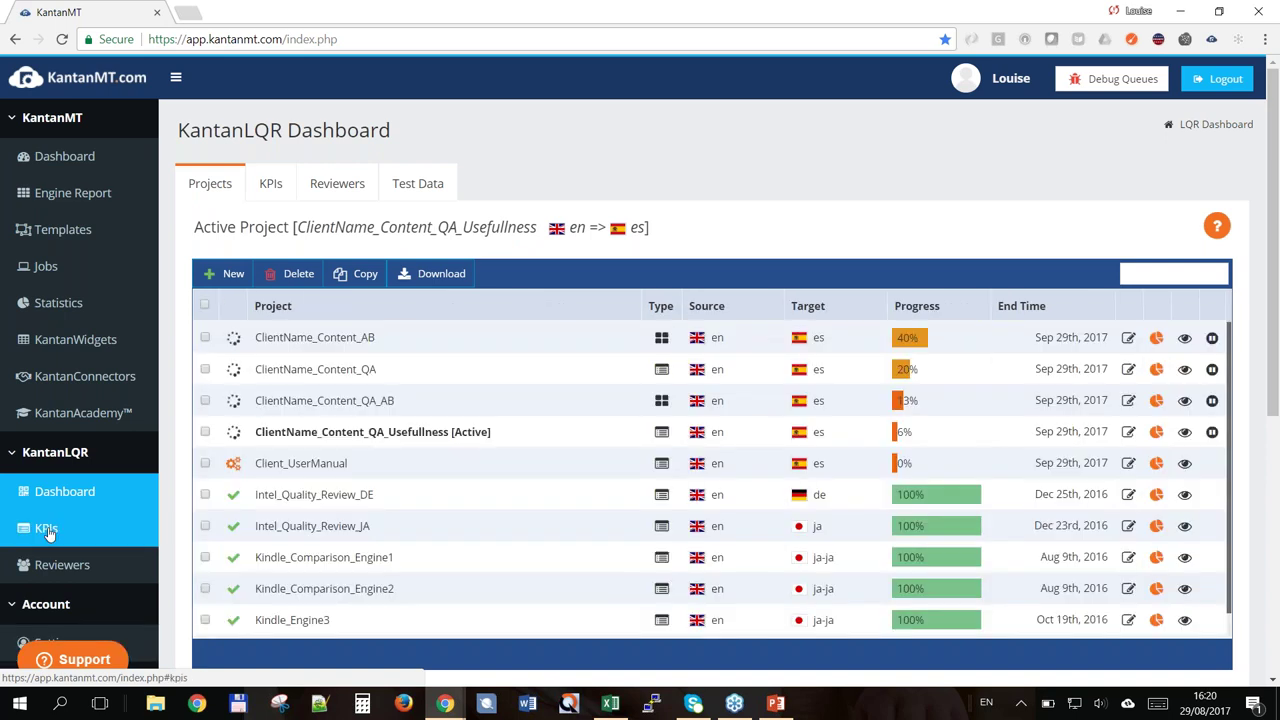
- Examine the full list of available KPIs, including the MQM entries, with their types and values
click(47, 530)
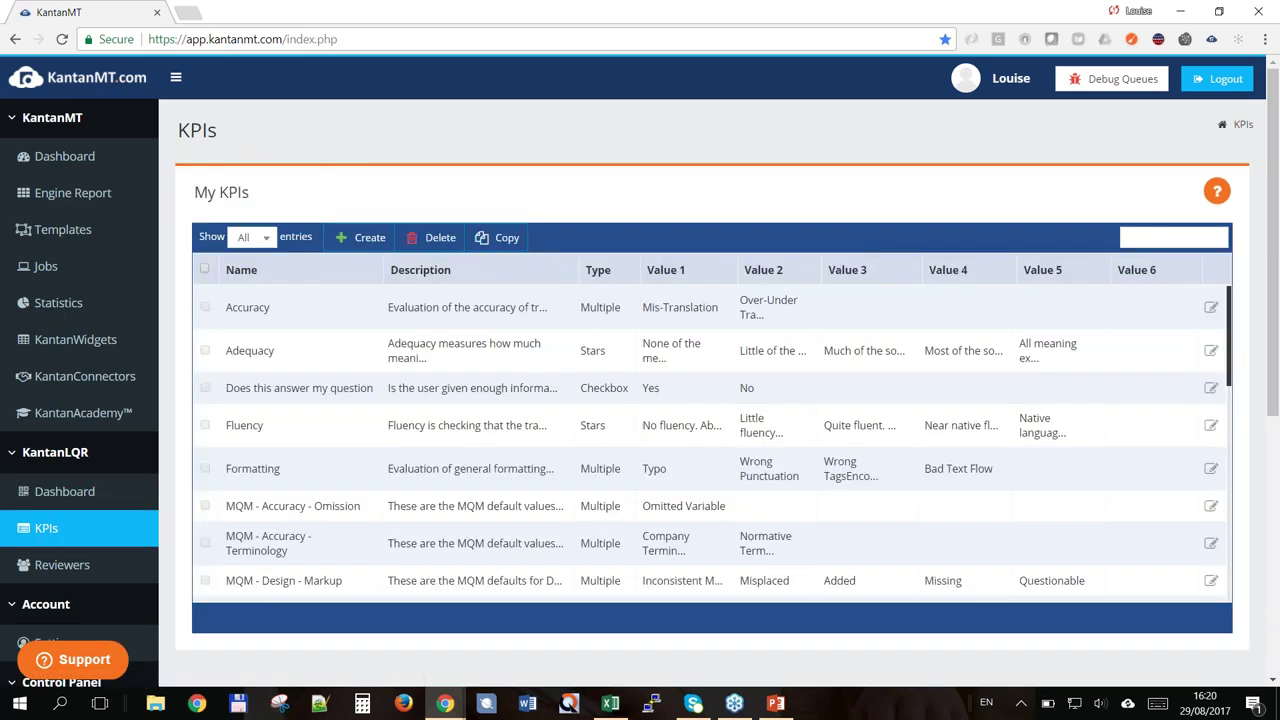
scroll(713, 444, down, 1)
scroll(250, 330, down, 3)
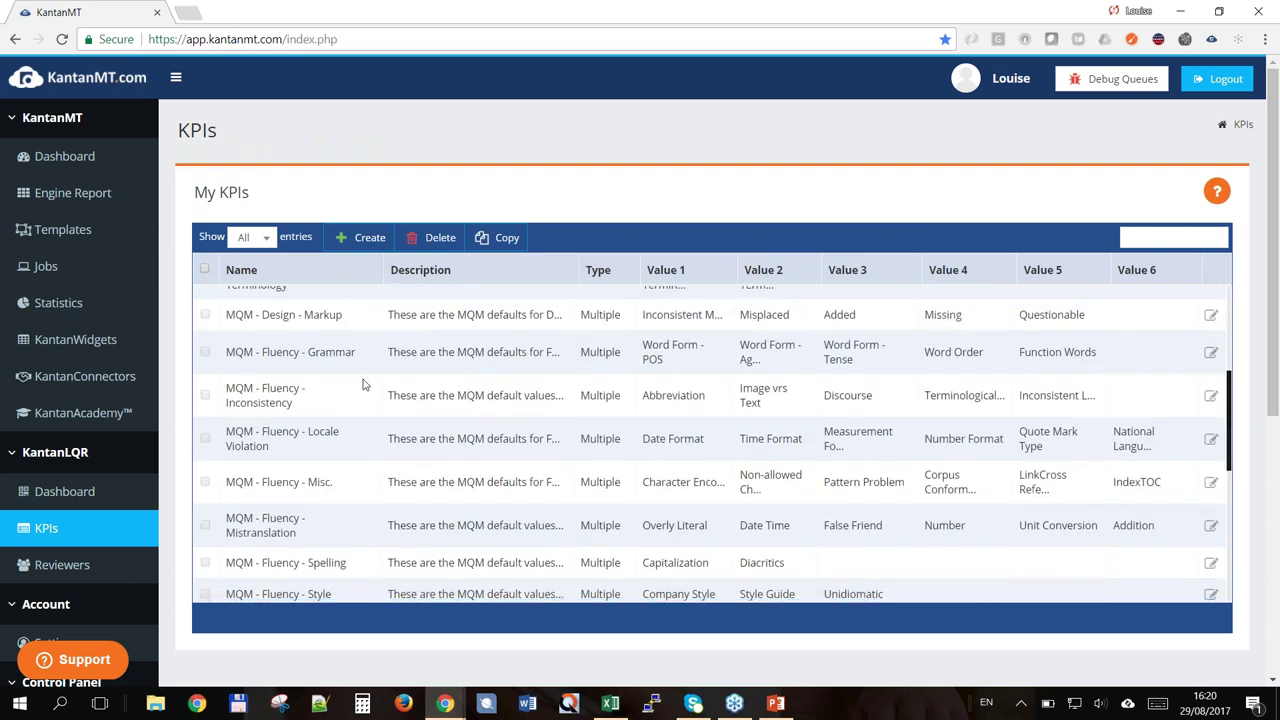
scroll(250, 330, up, 3)
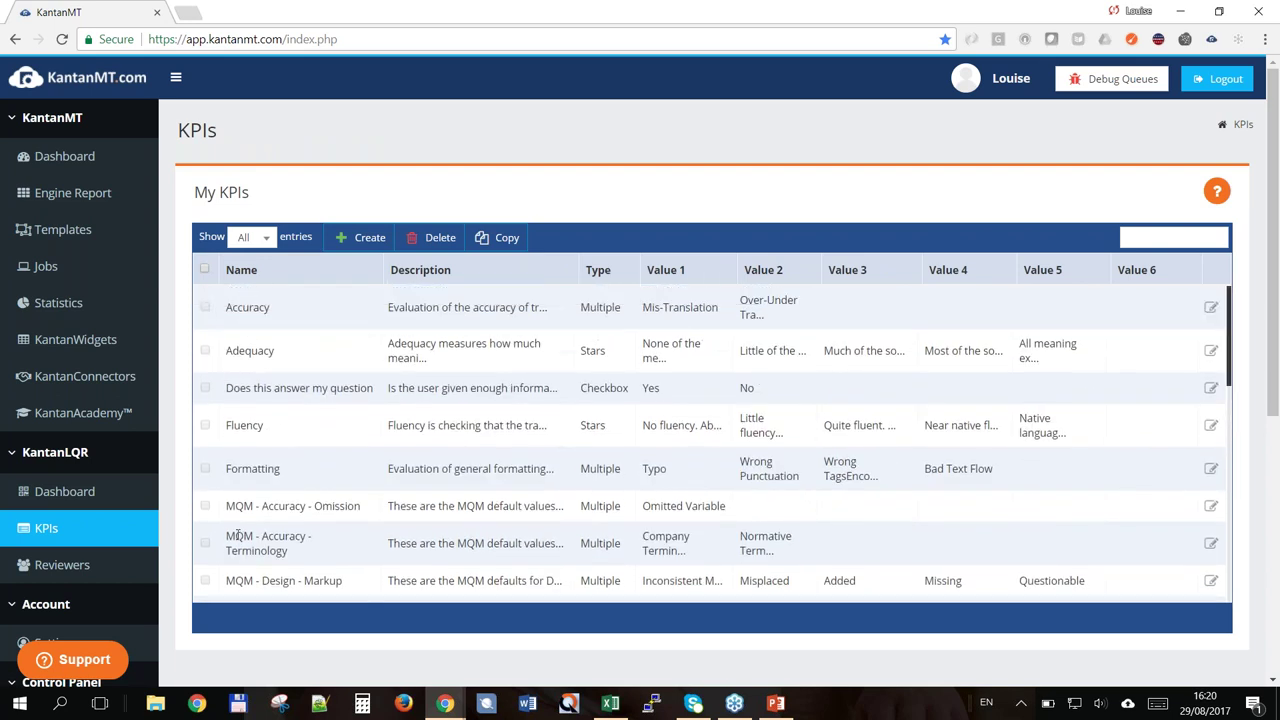
scroll(485, 560, down, 3)
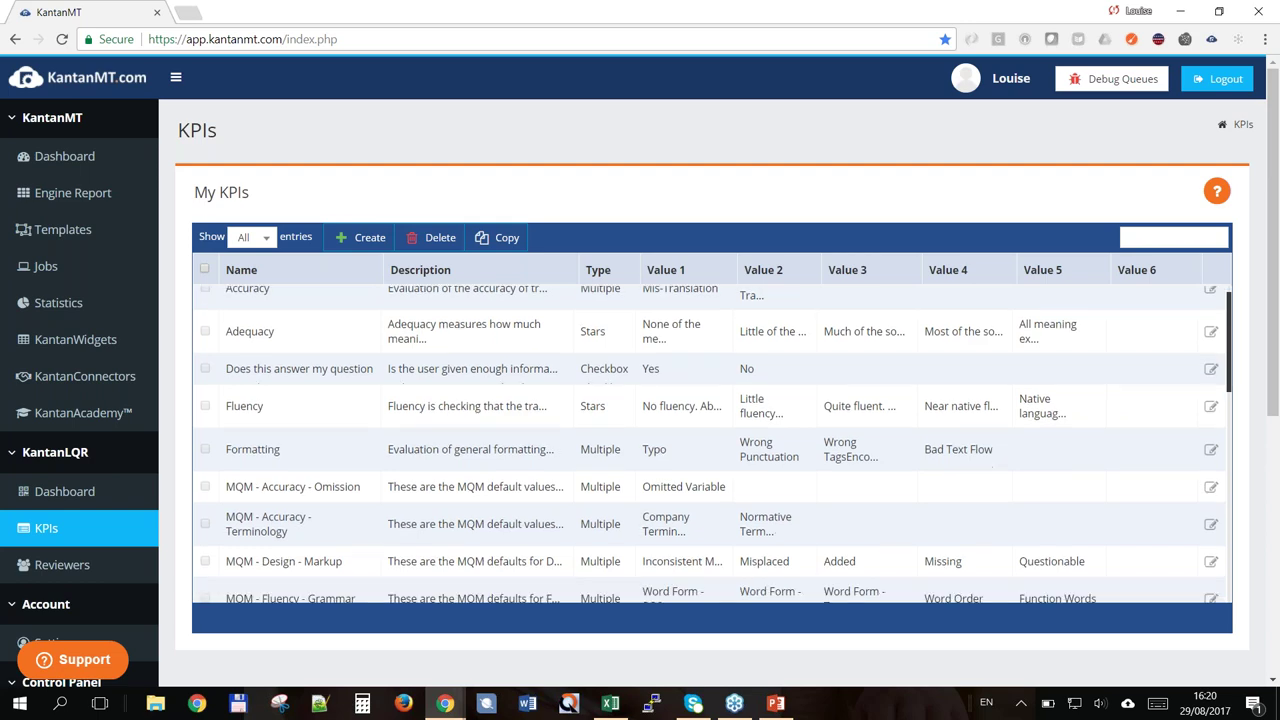
scroll(470, 430, down, 10)
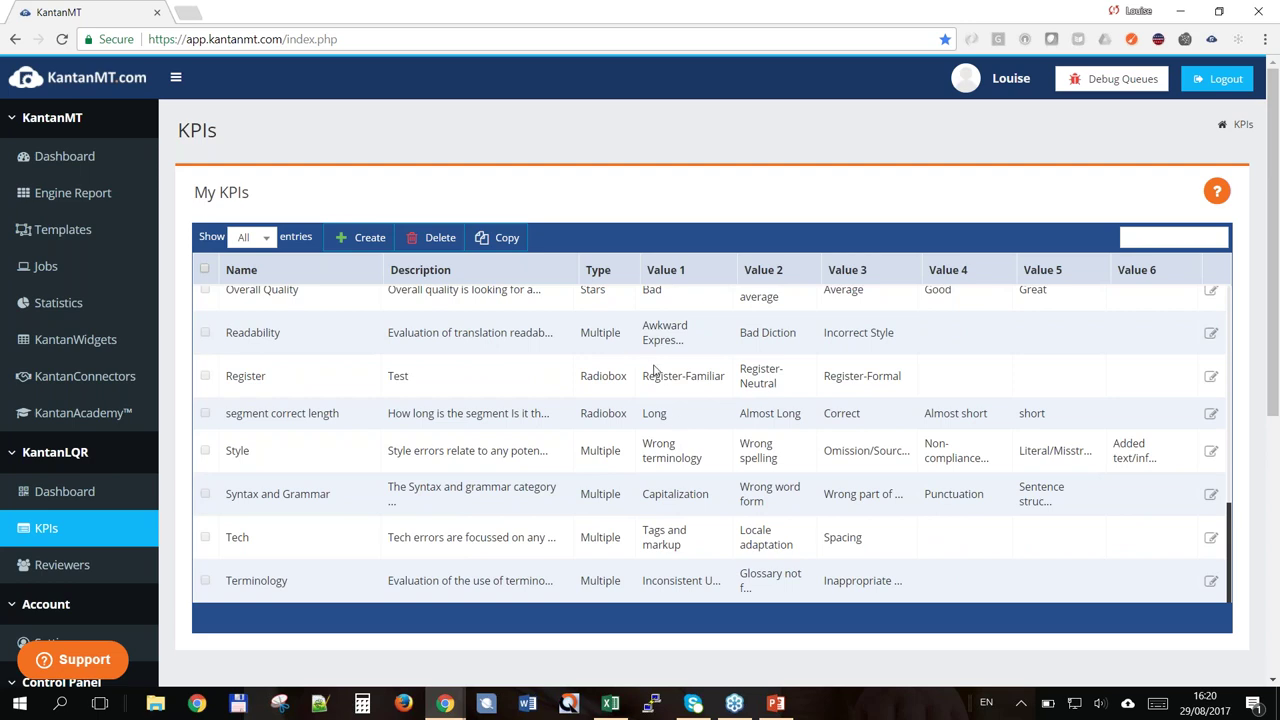
scroll(793, 401, up, 2)
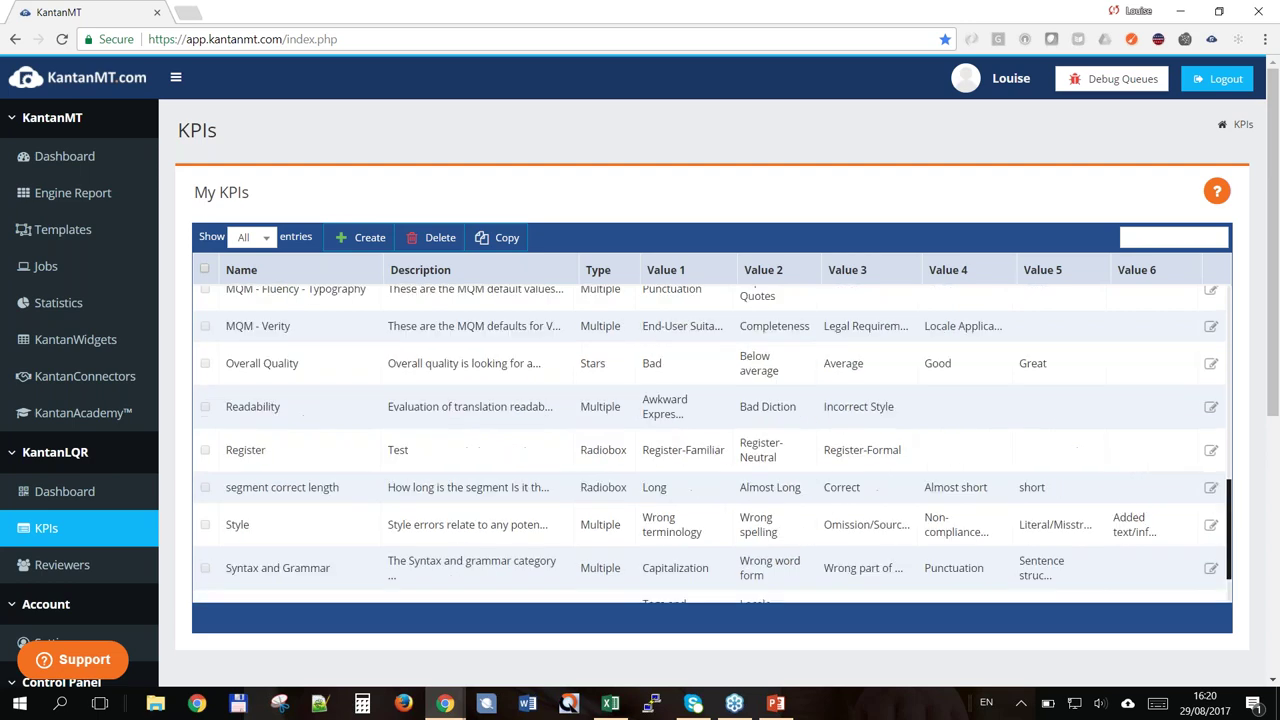
scroll(766, 320, up, 5)
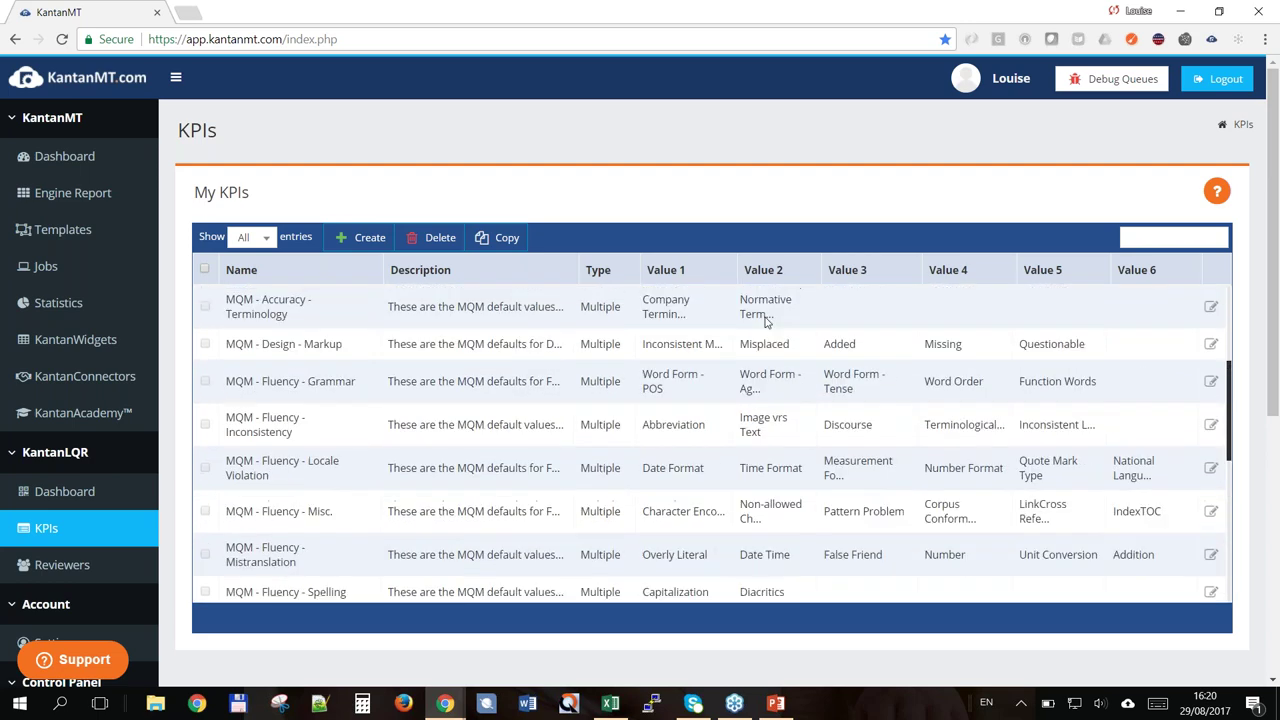
scroll(766, 320, up, 3)
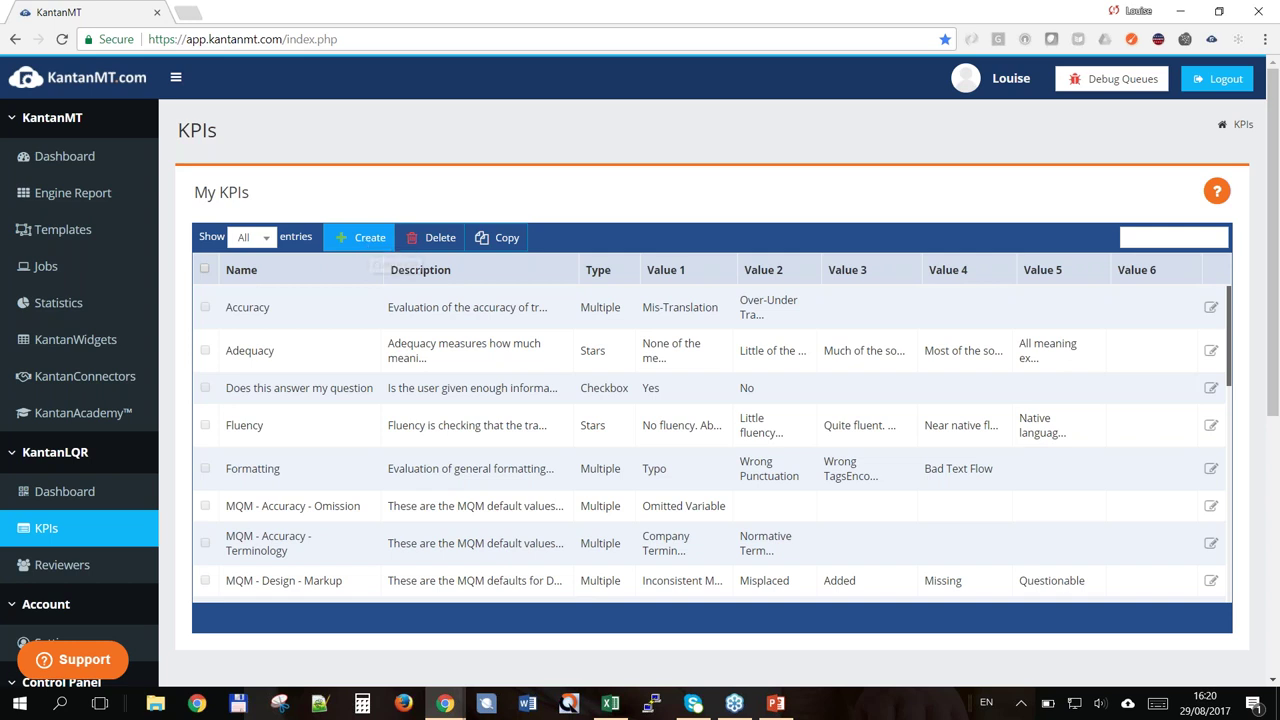
- Begin creating a new KPI and name it "Does this answer the question1?"
click(370, 242)
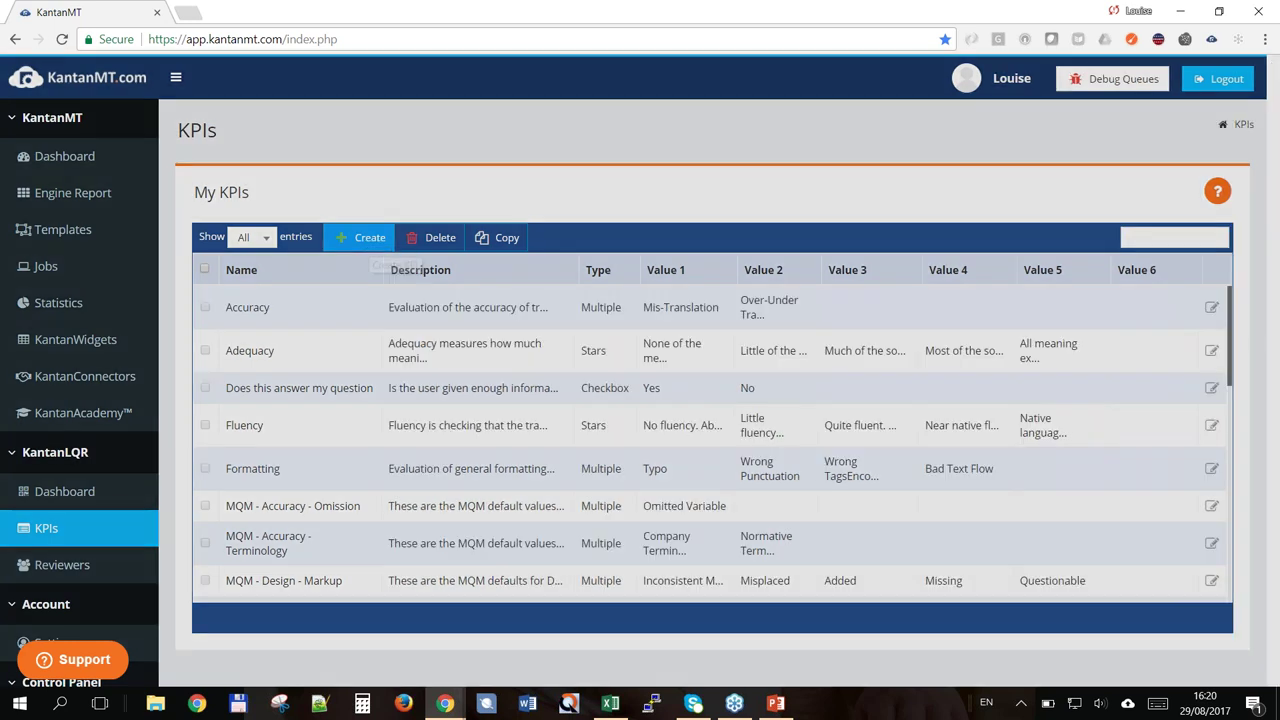
click(395, 366)
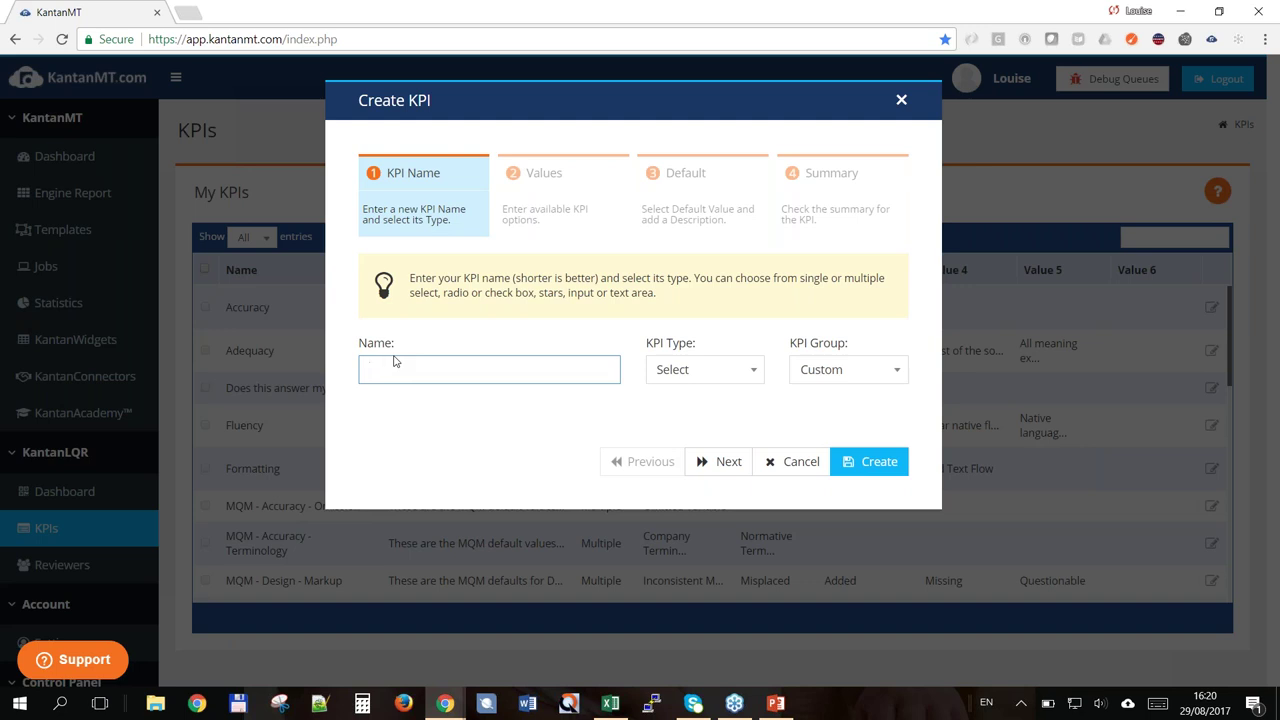
text(D)
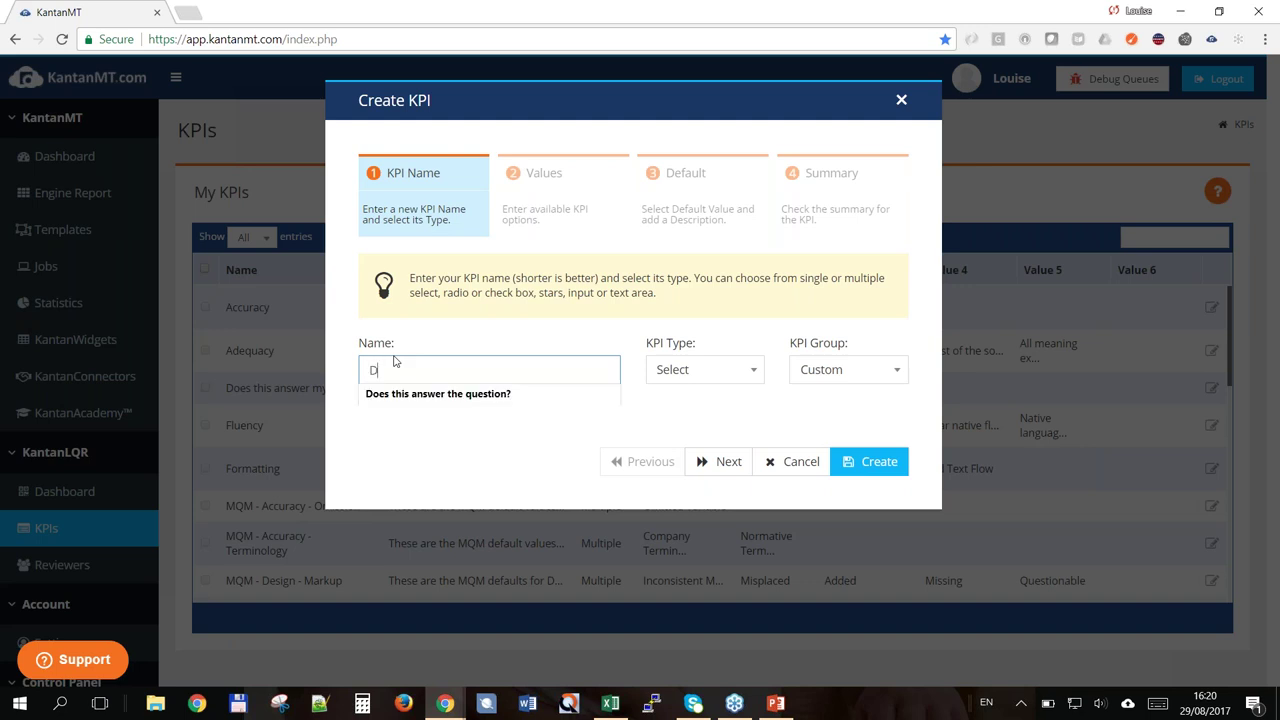
text(oes)
key(Down)
key(Right)
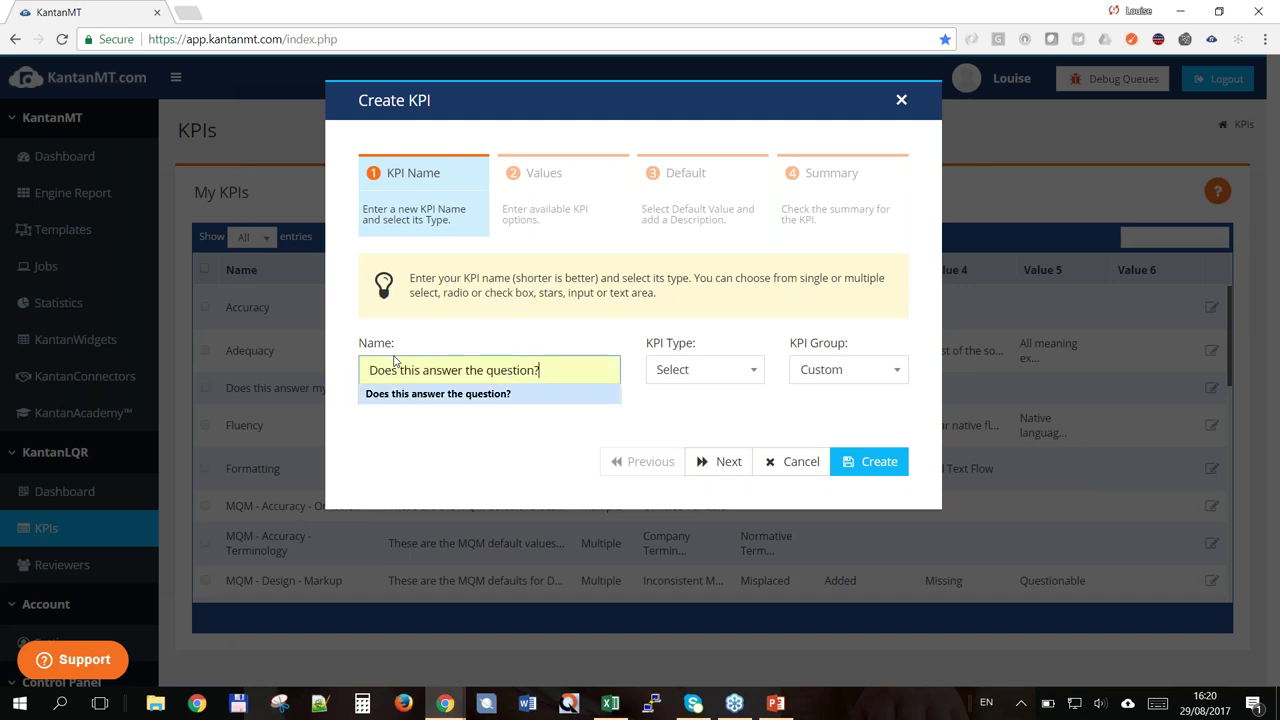
key(Return)
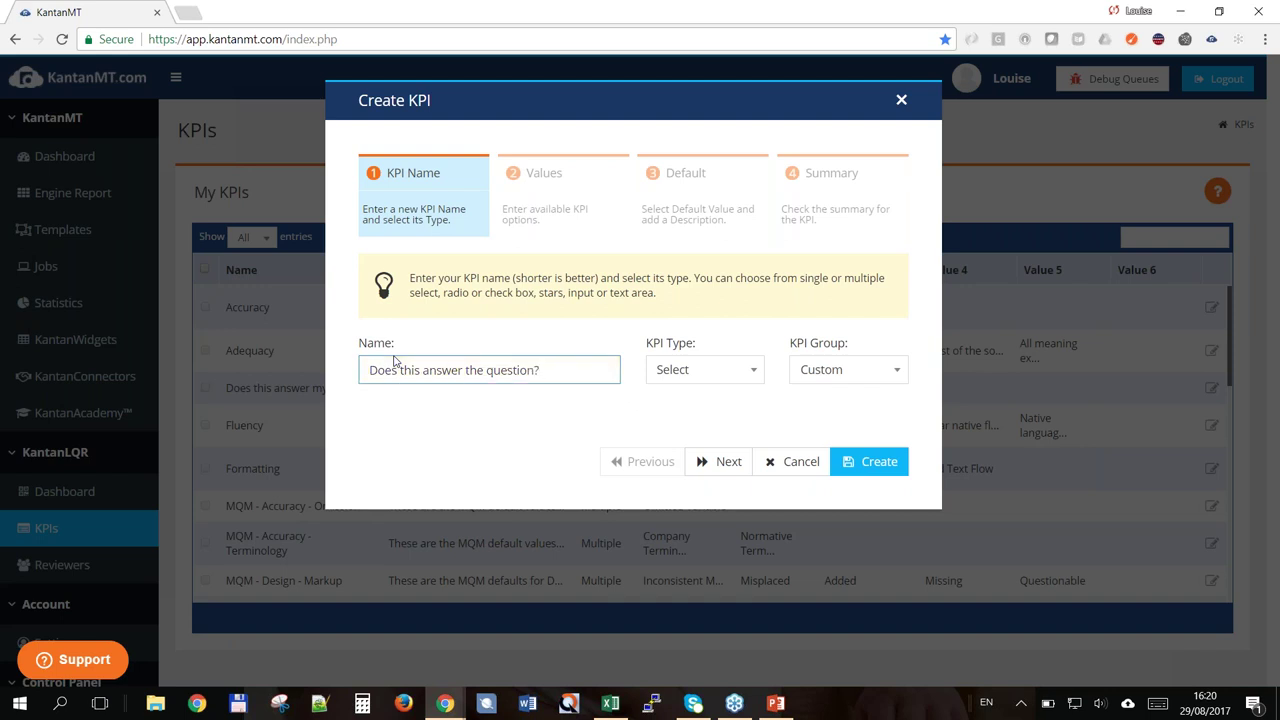
text(1)
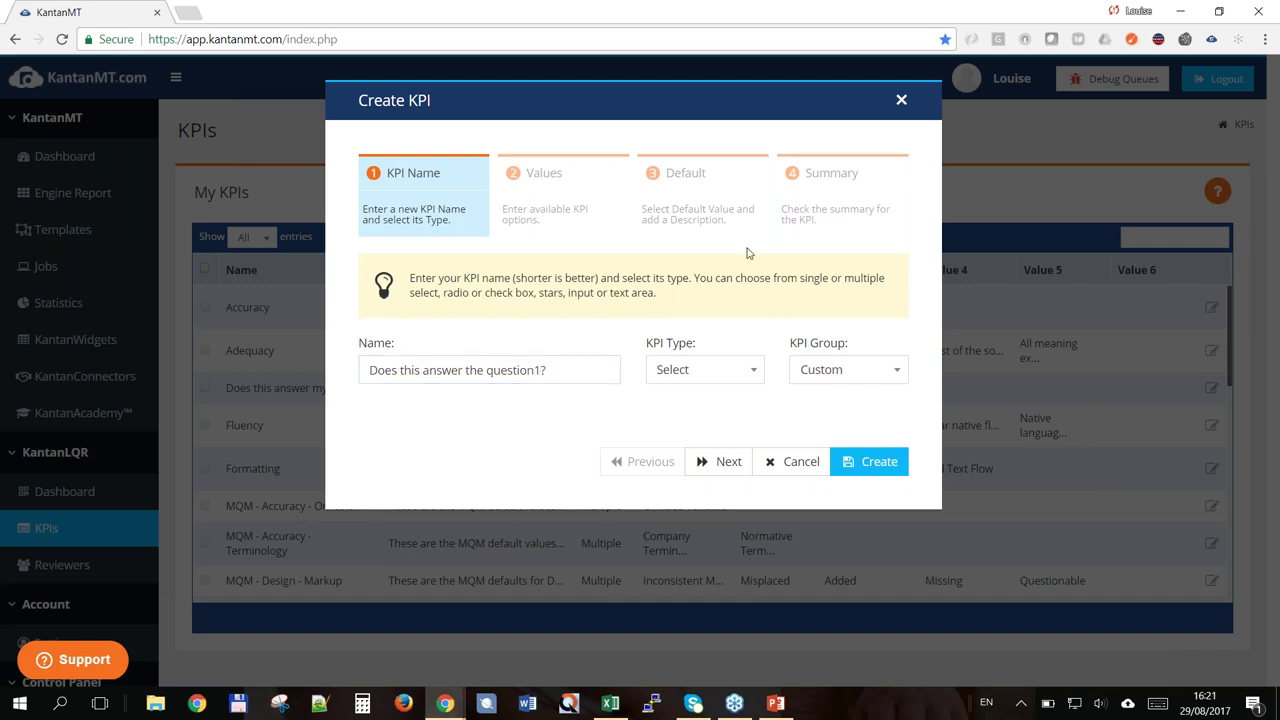
- Review the available KPI types, set the new KPI's type to Radiobox, and proceed to its values
click(711, 376)
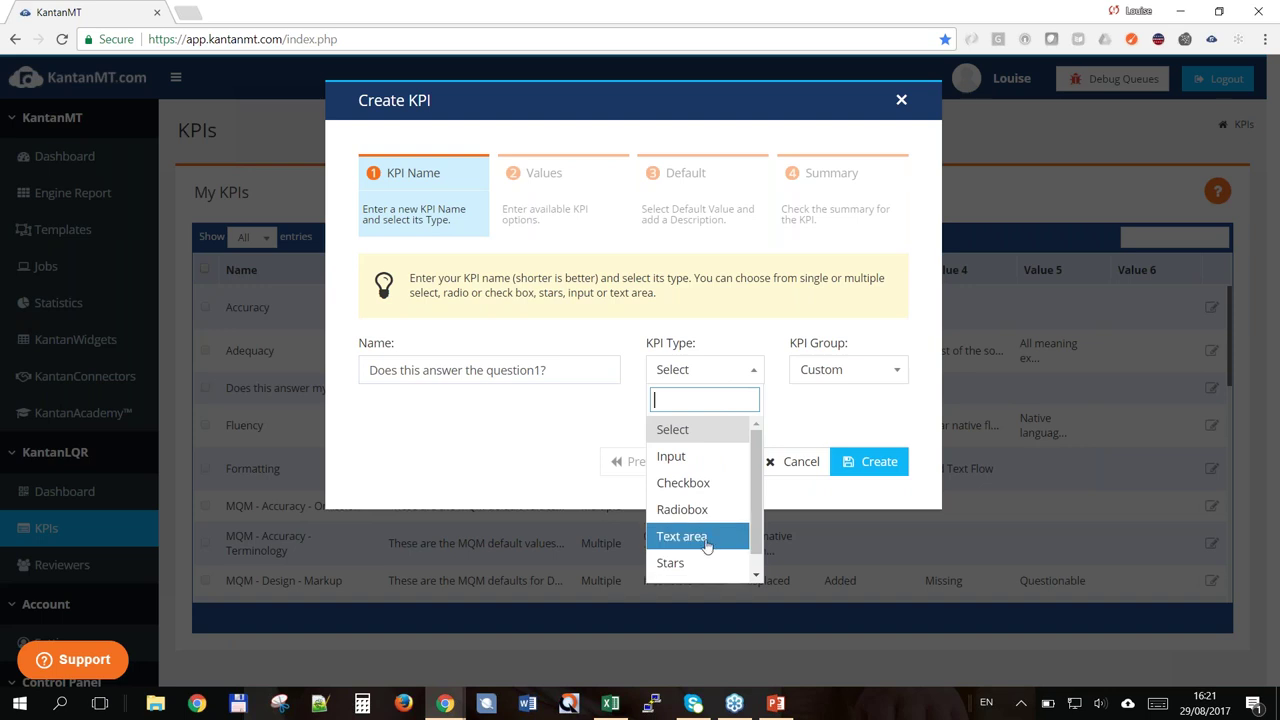
scroll(700, 550, down, 1)
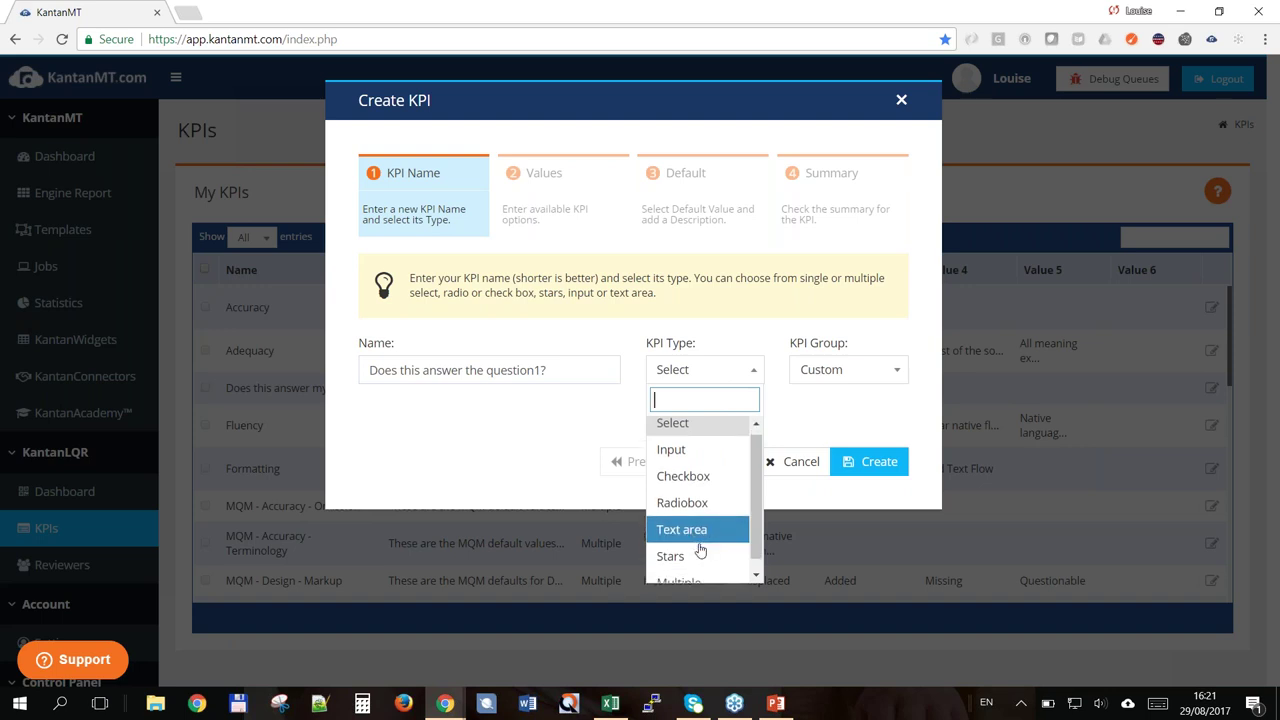
scroll(700, 550, down, 1)
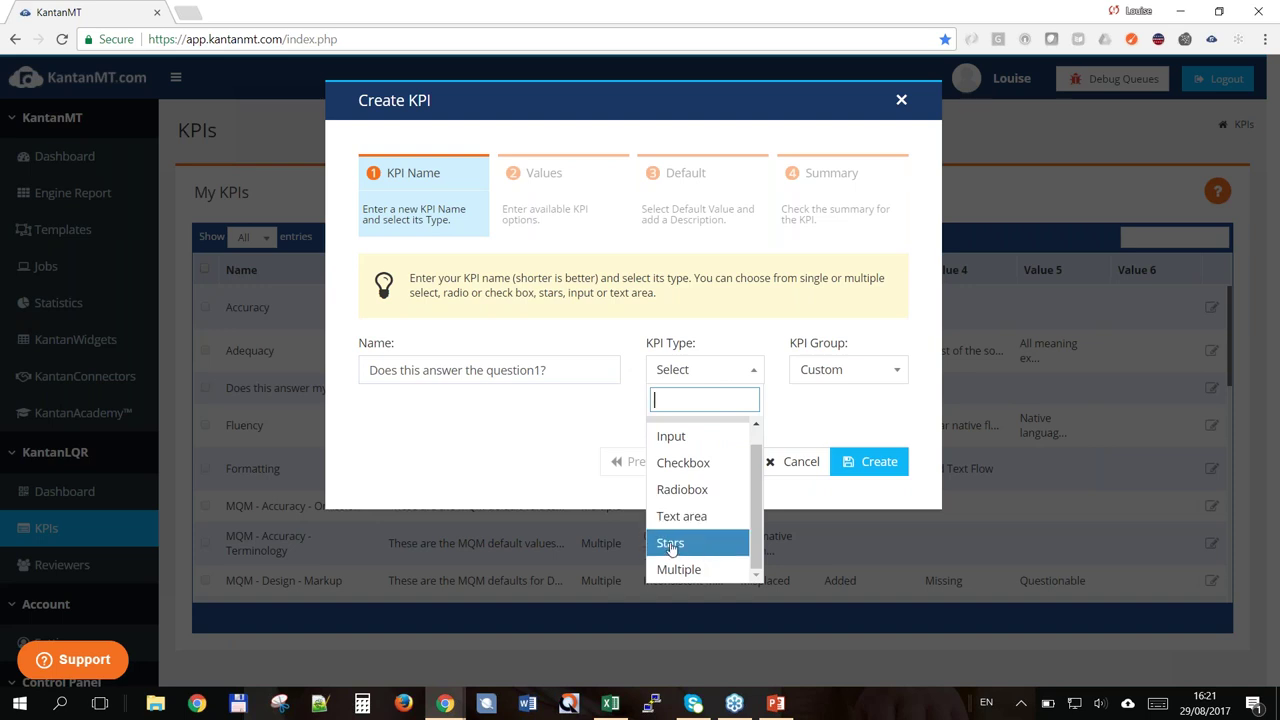
scroll(680, 548, up, 1)
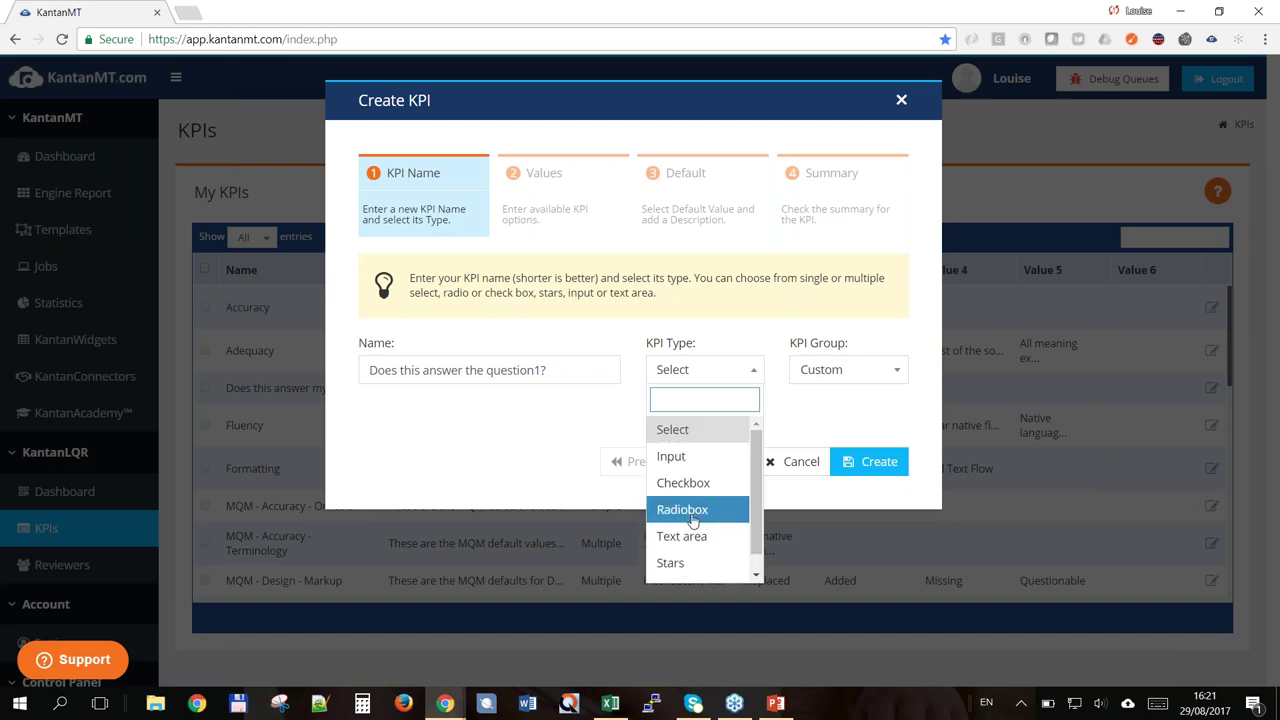
click(693, 512)
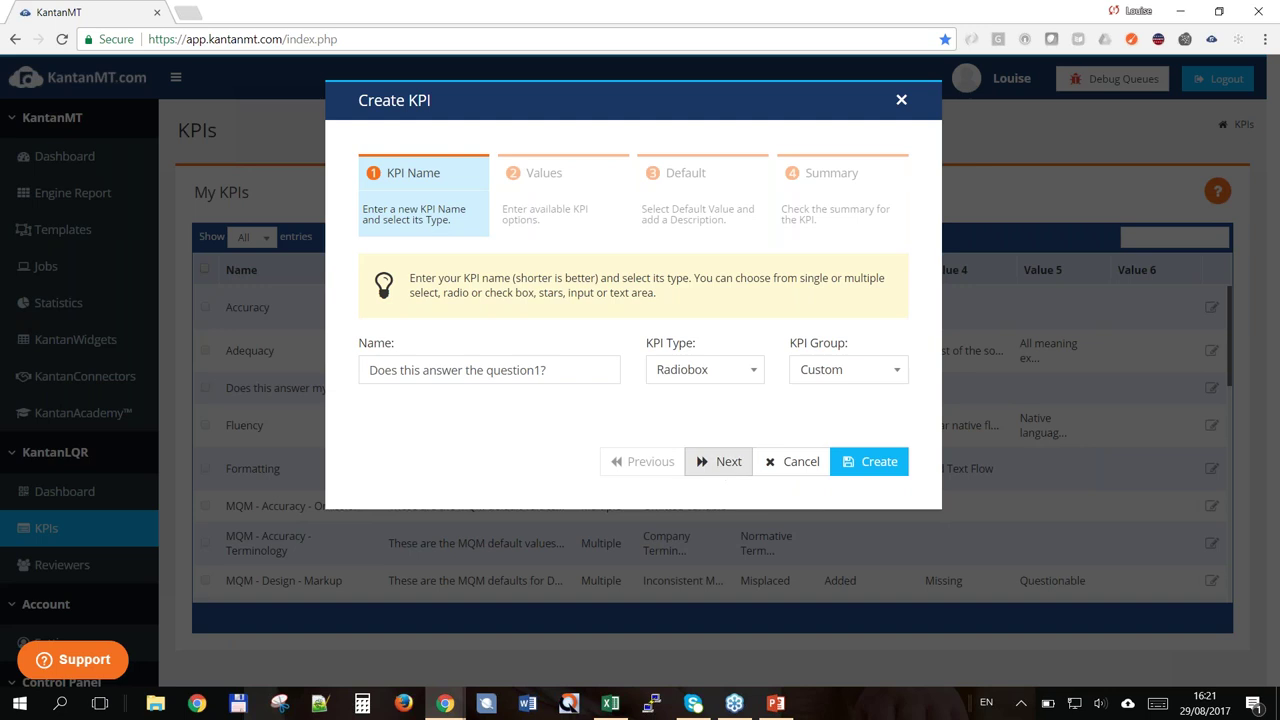
click(720, 461)
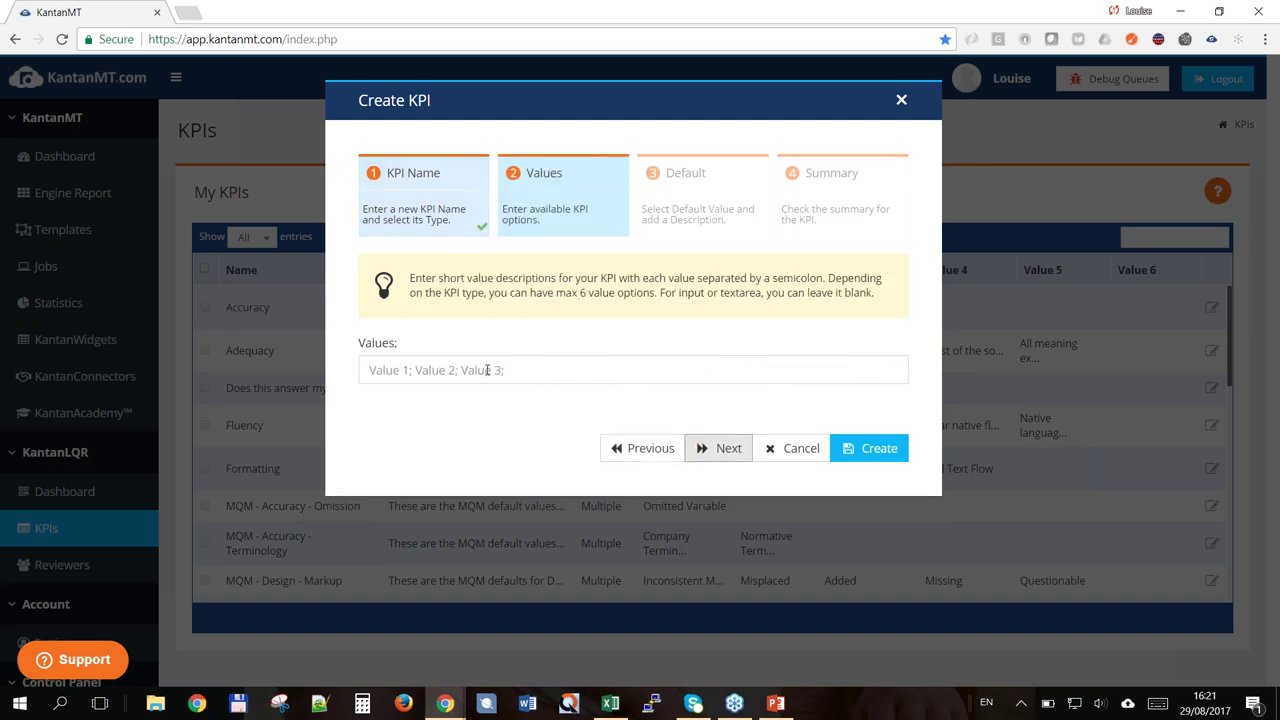
- Enter "Yes;No" as the KPI's values and continue to the default and description settings
click(497, 364)
text(Yes)
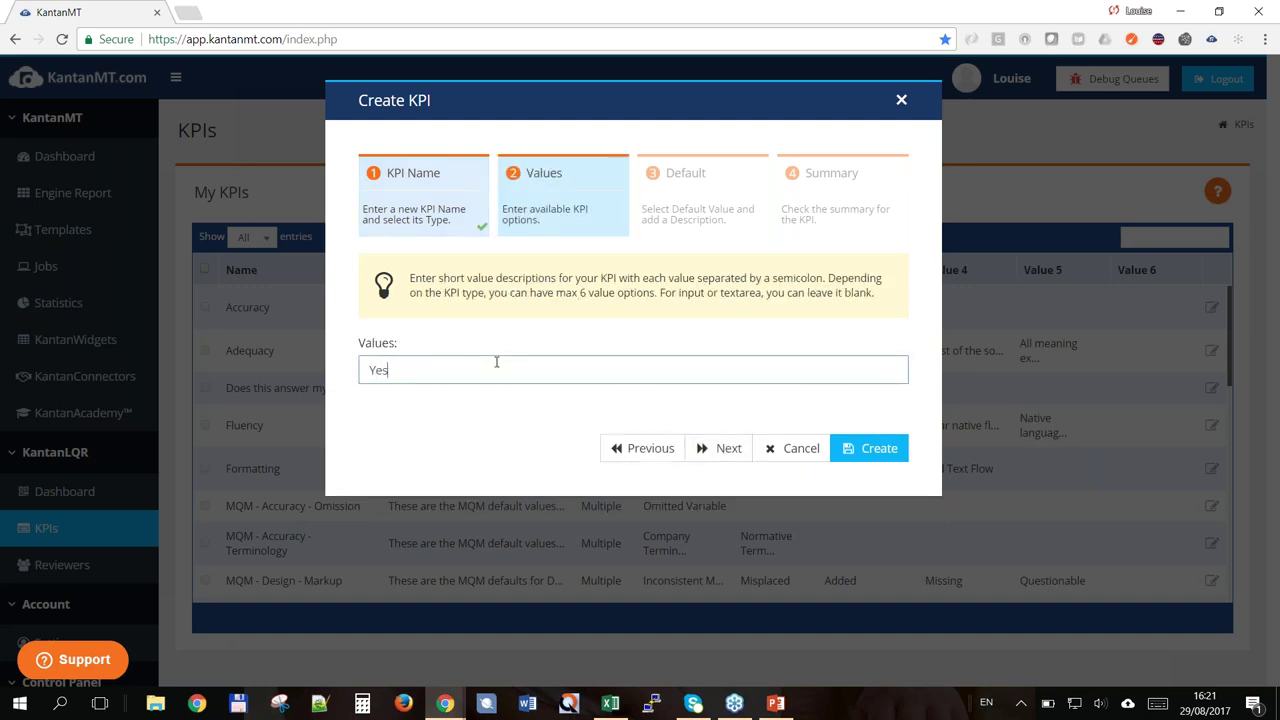
text(;No)
click(729, 450)
- Describe the KPI as "Is the help offered aqequate", choose "2 - No" as its default value, and create it
click(503, 369)
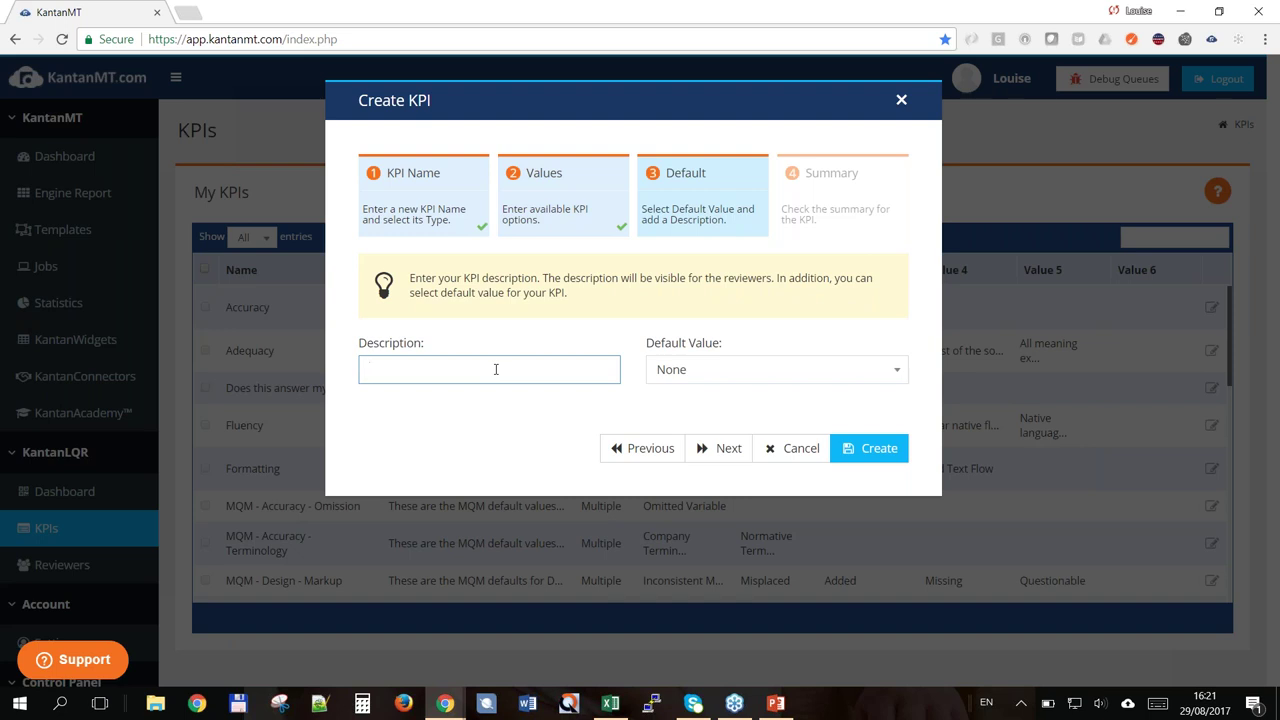
text(Is the helop offered)
text(aqequate)
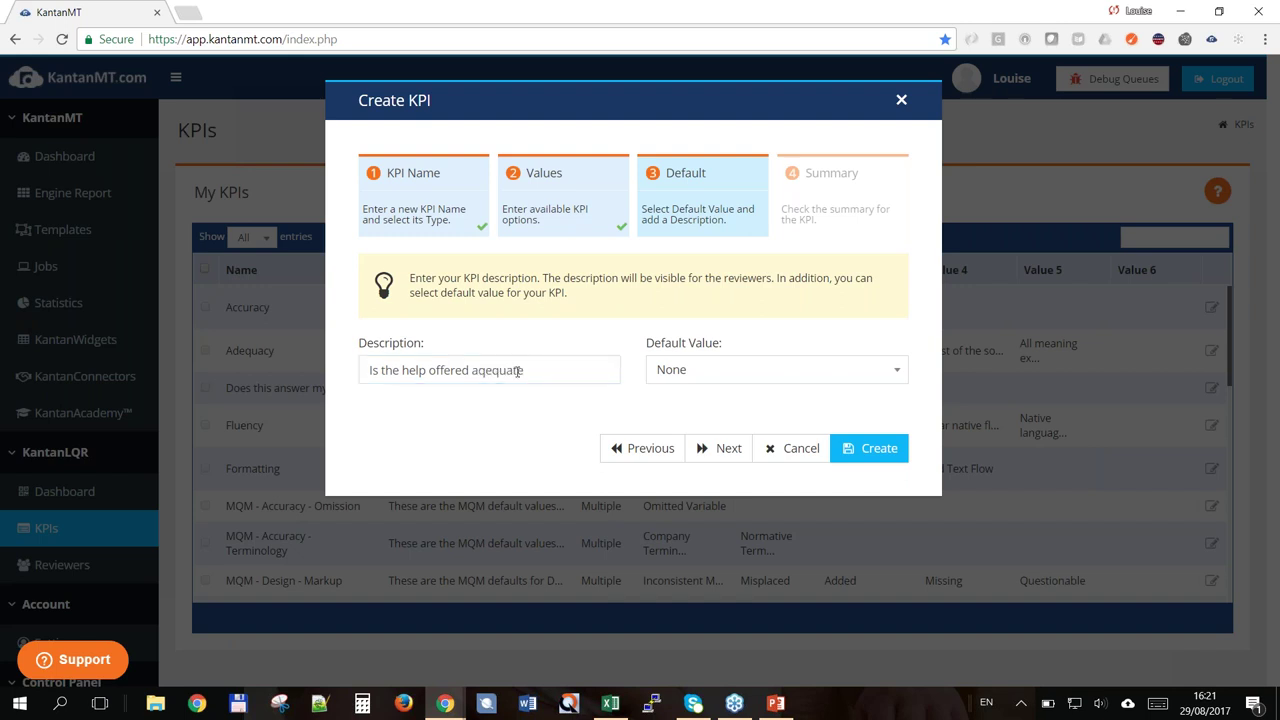
click(695, 369)
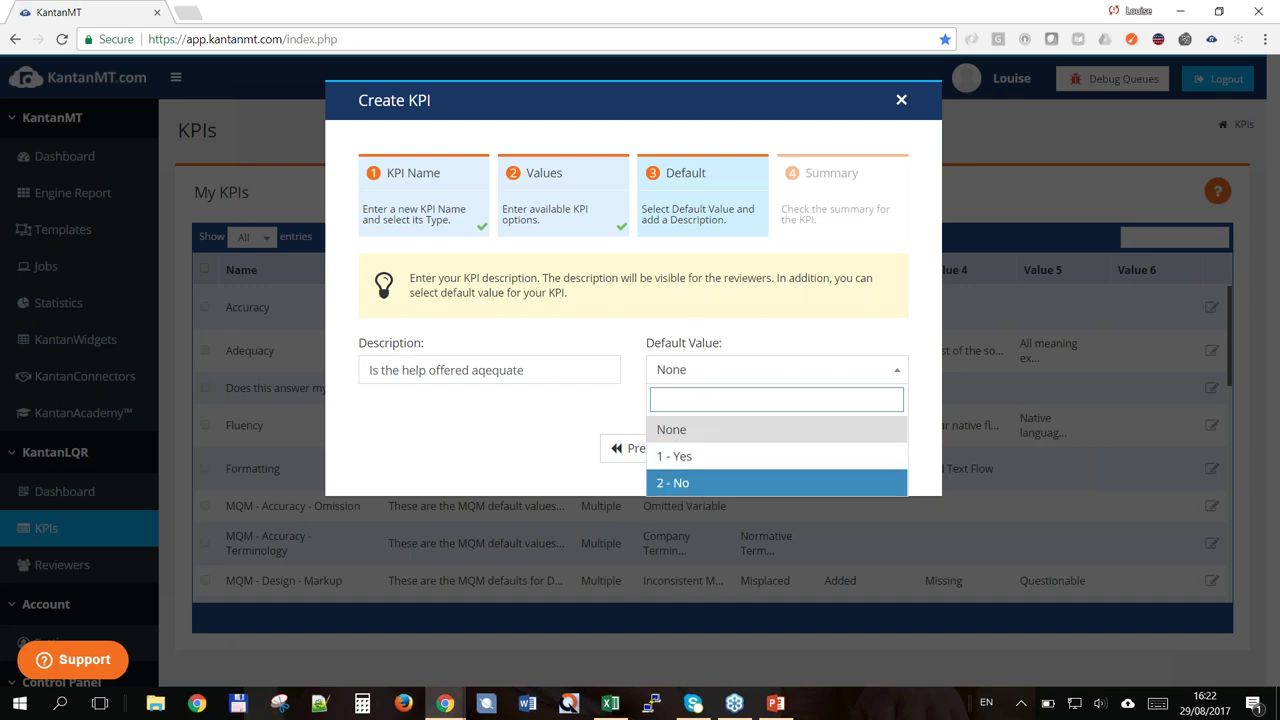
click(680, 483)
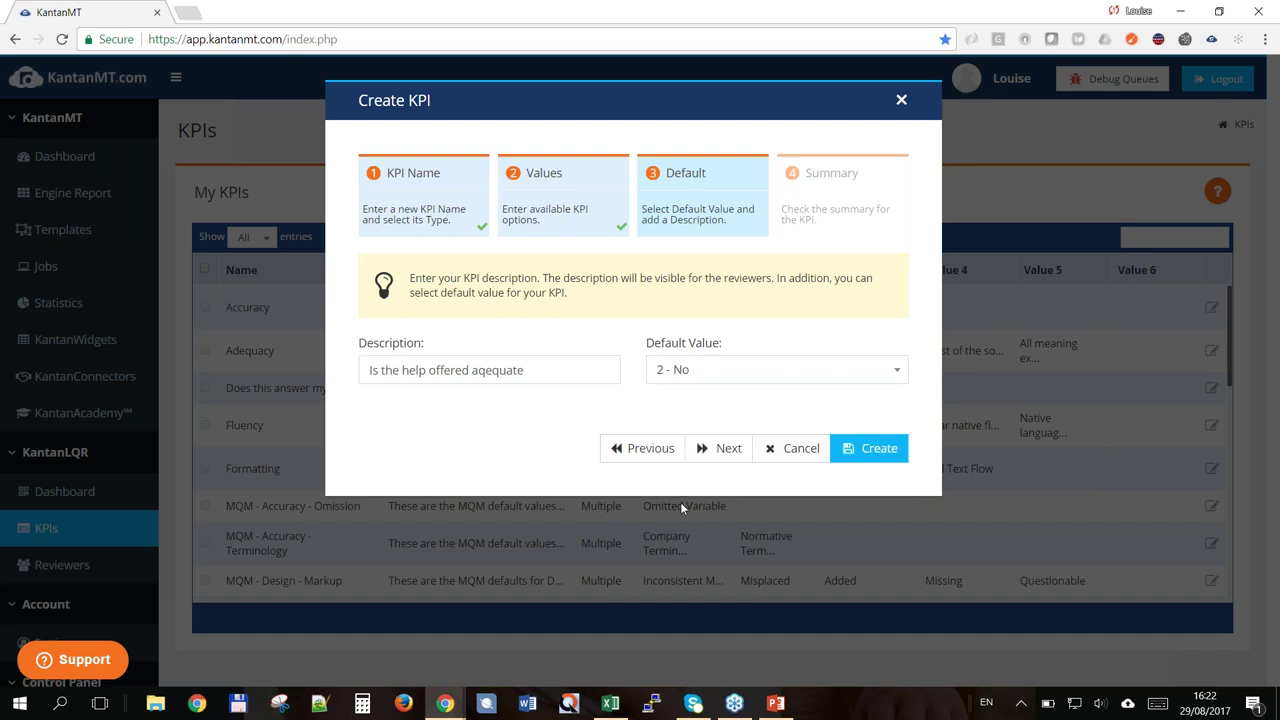
click(882, 454)
click(869, 456)
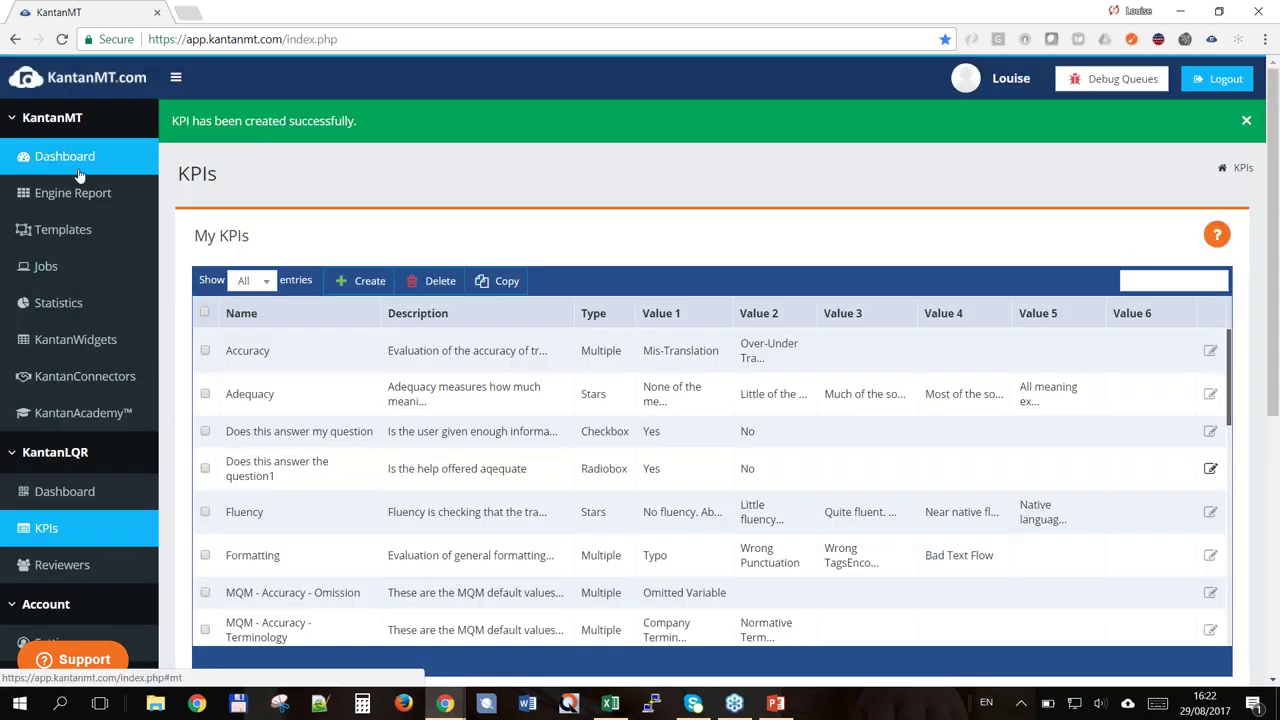
- Start a new Quality Evaluation project named "Test" from the KantanLQR dashboard and proceed to its languages
click(99, 496)
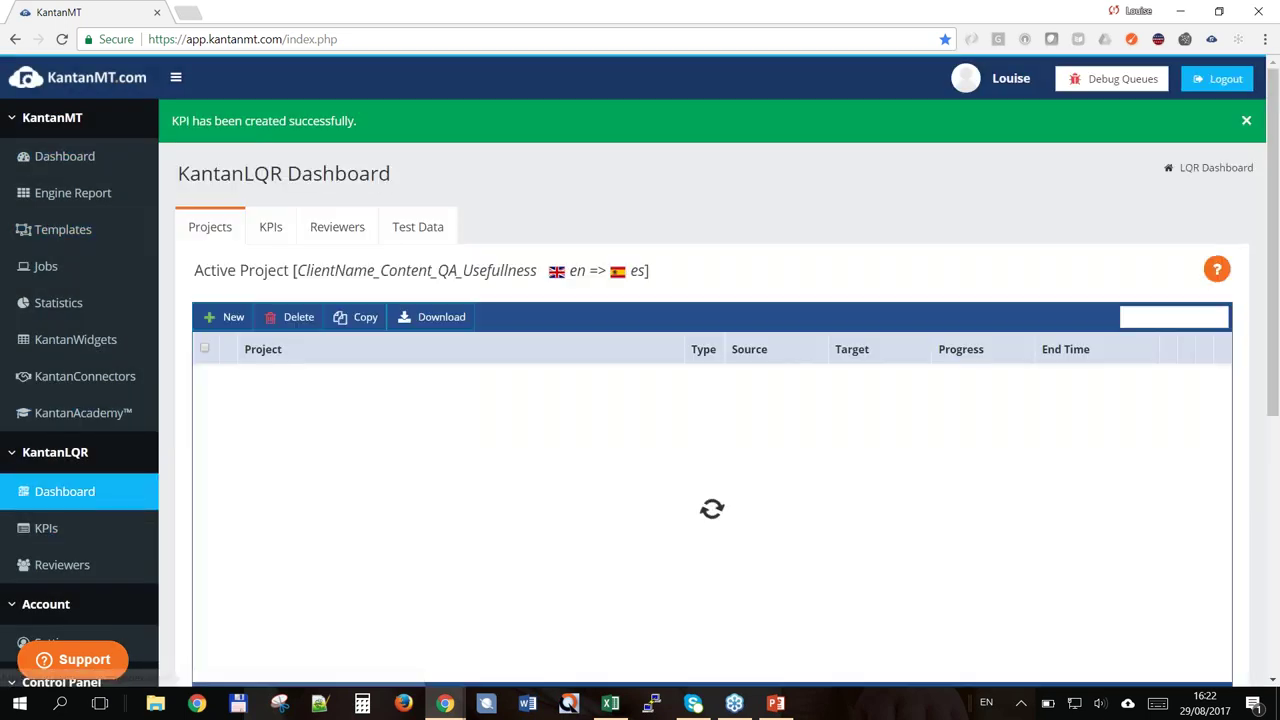
click(230, 317)
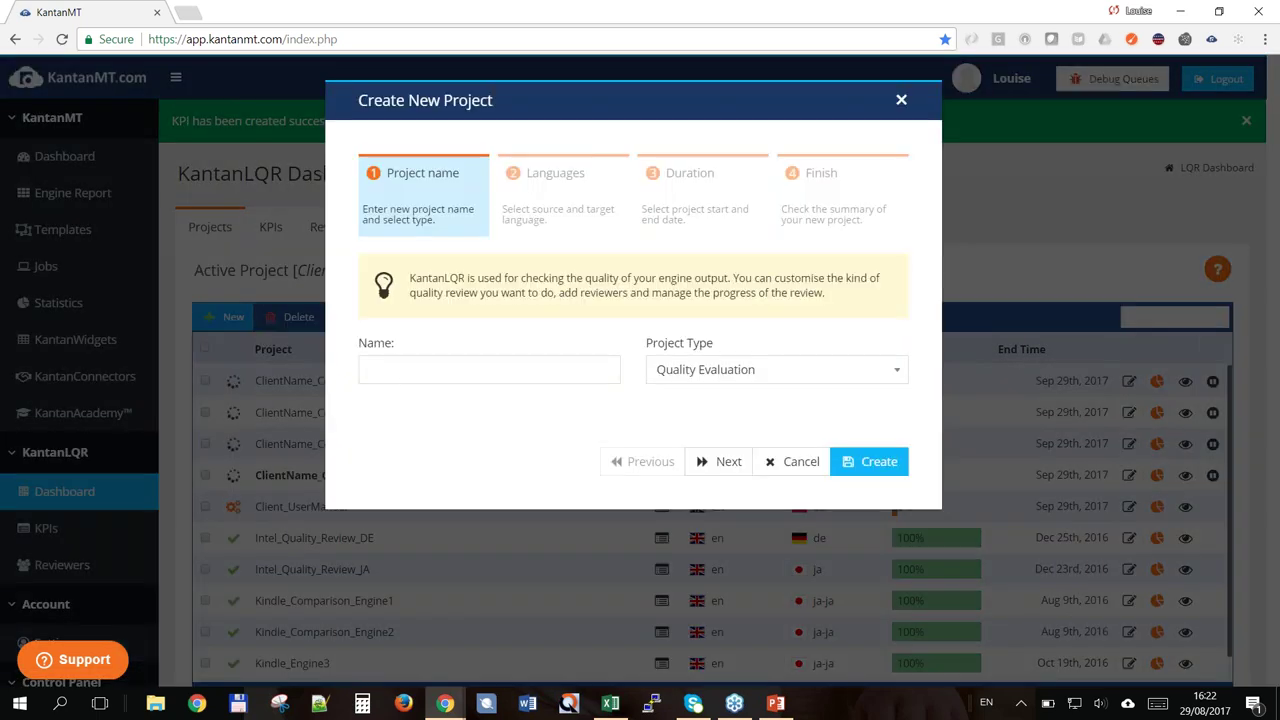
text(Test)
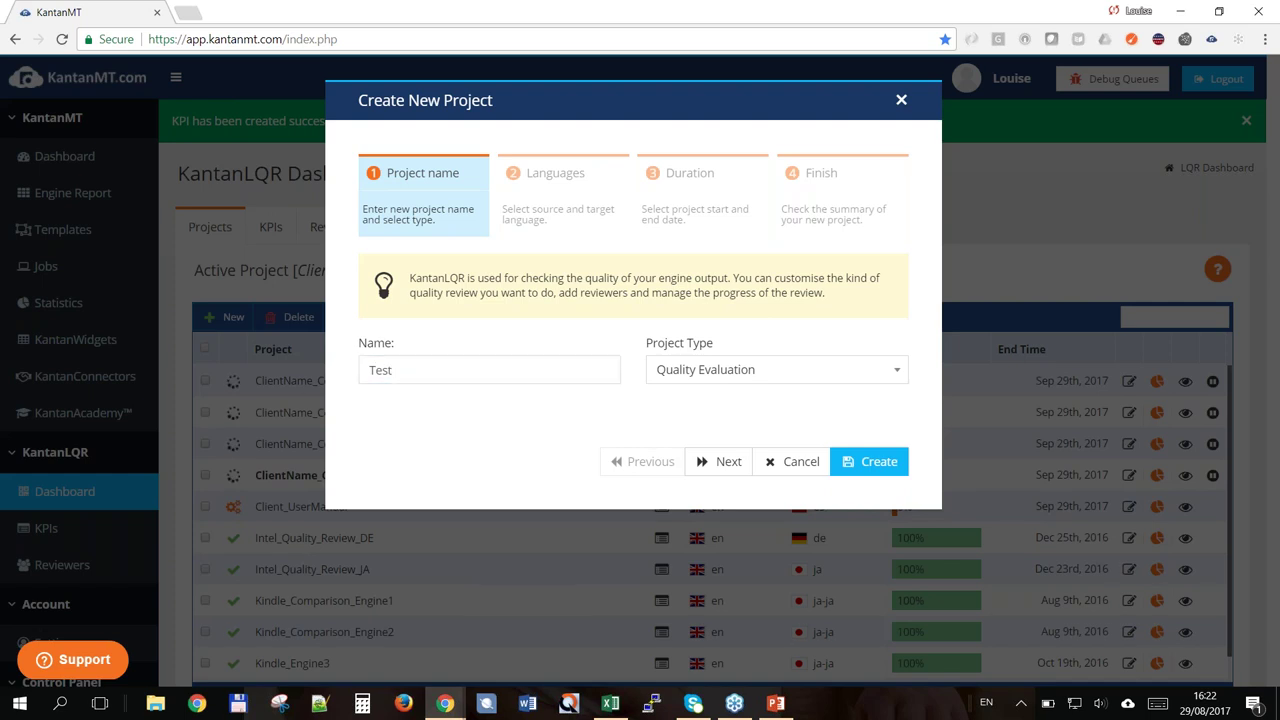
click(719, 461)
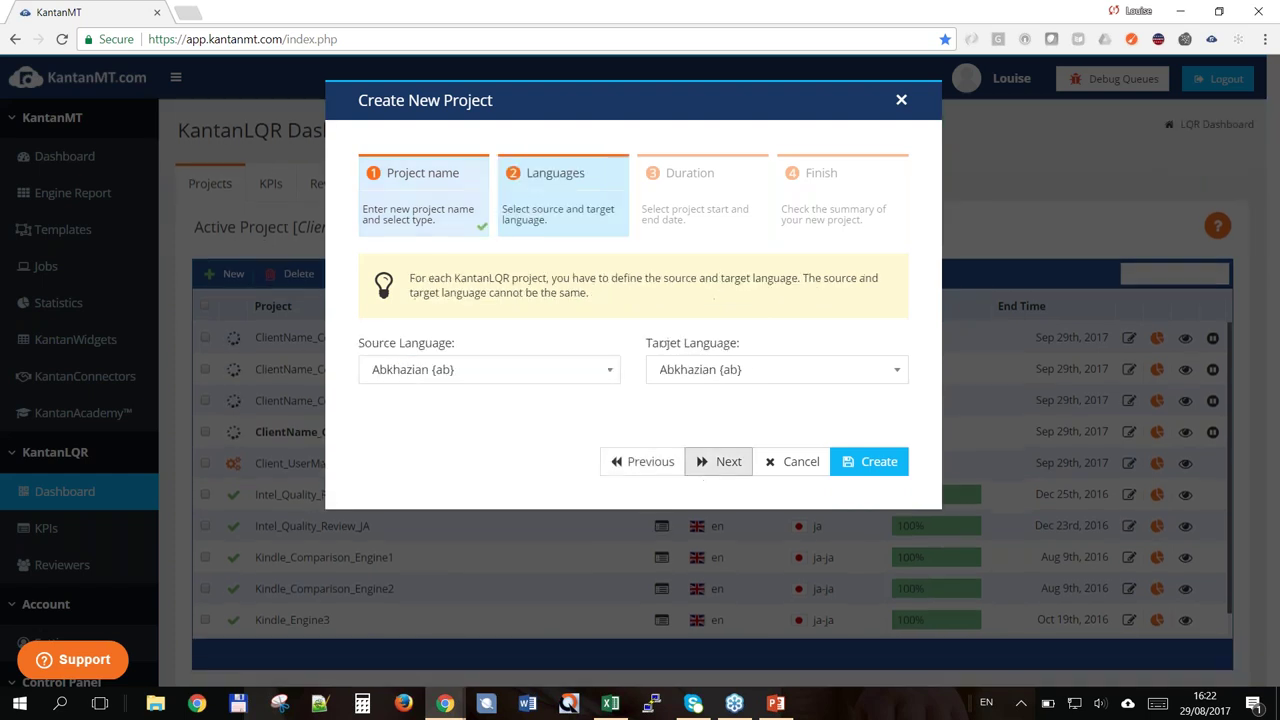
- Set the project's source language to English {en} and target language to Spanish {es}, keep the proposed dates, and create the project
click(452, 368)
text(eng)
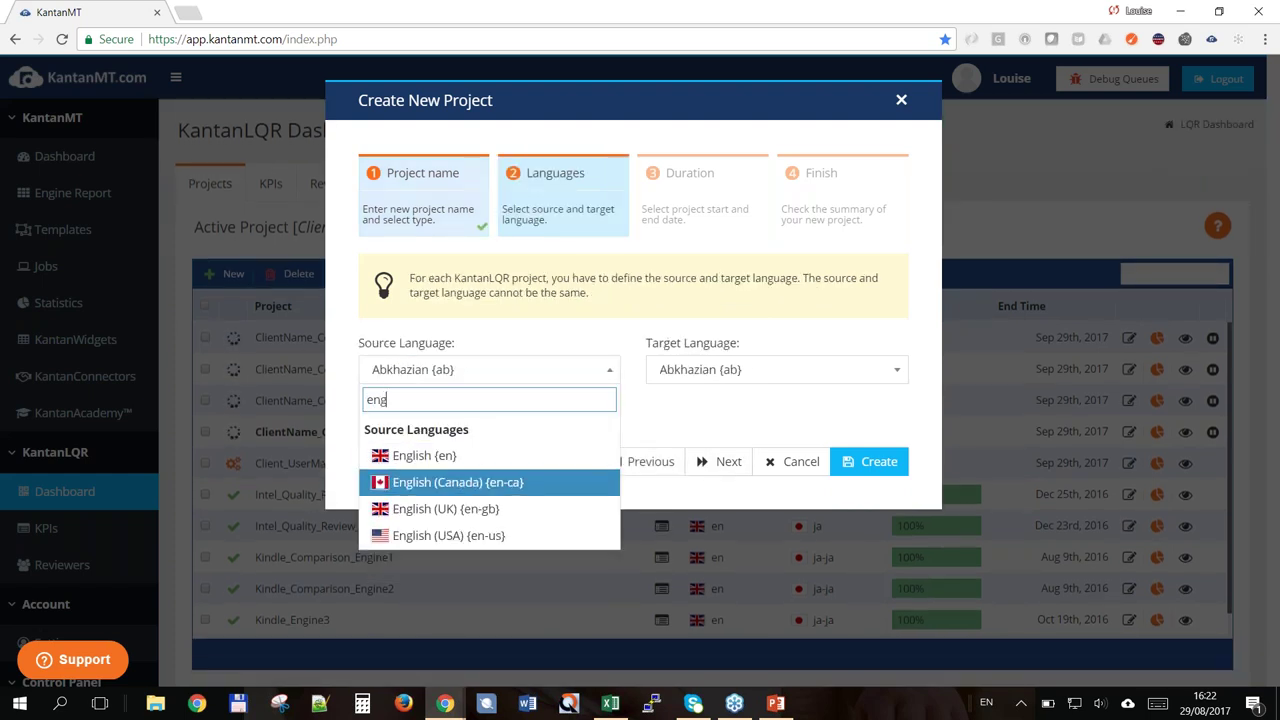
click(472, 462)
click(714, 378)
text(spa)
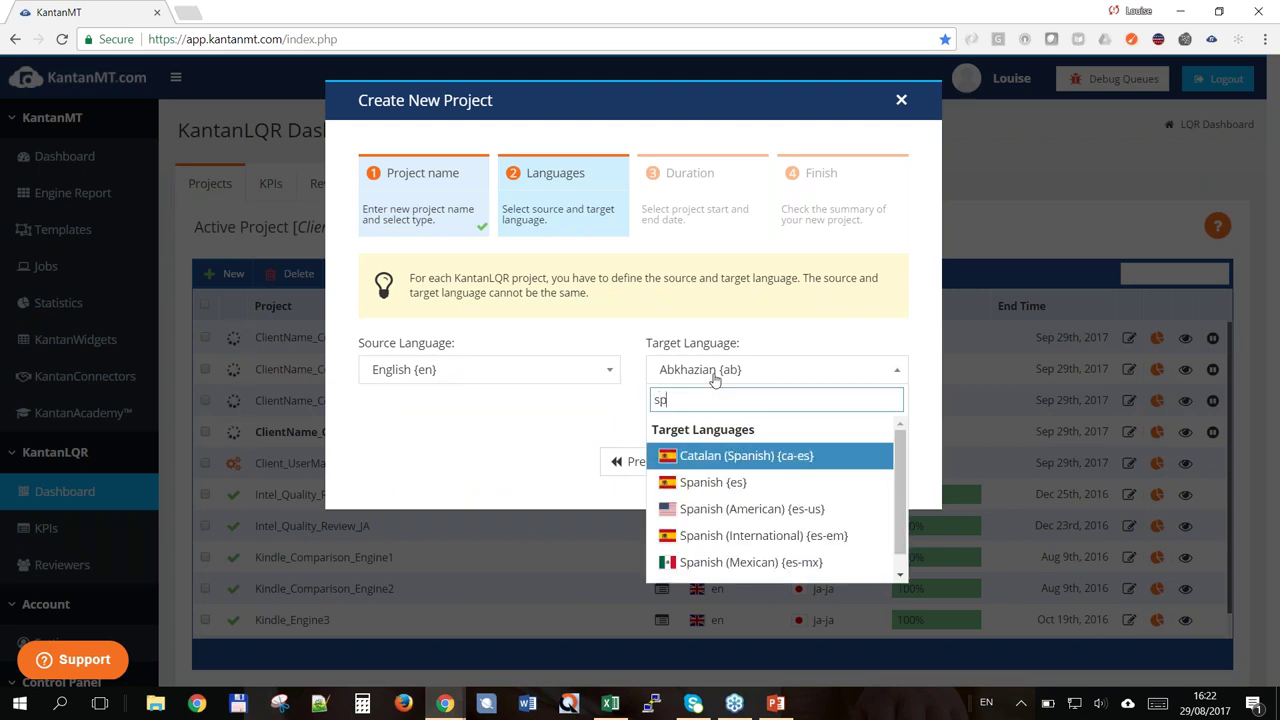
click(742, 482)
click(710, 468)
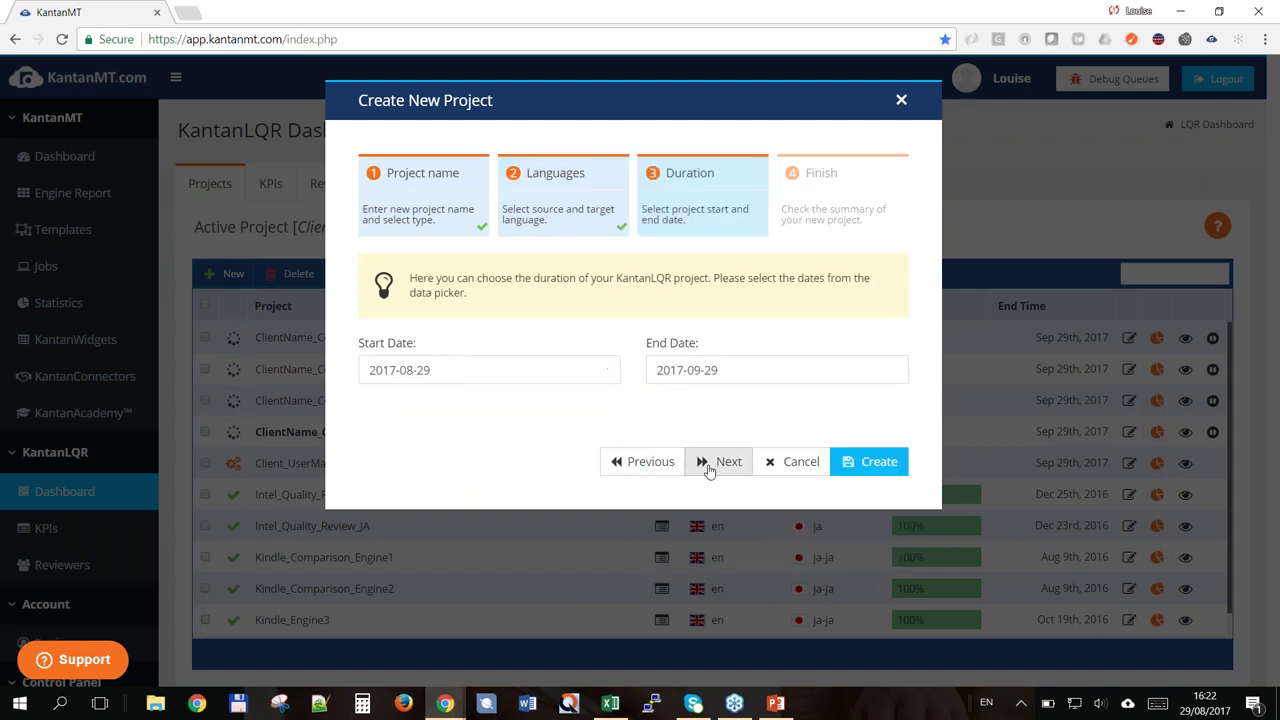
click(872, 461)
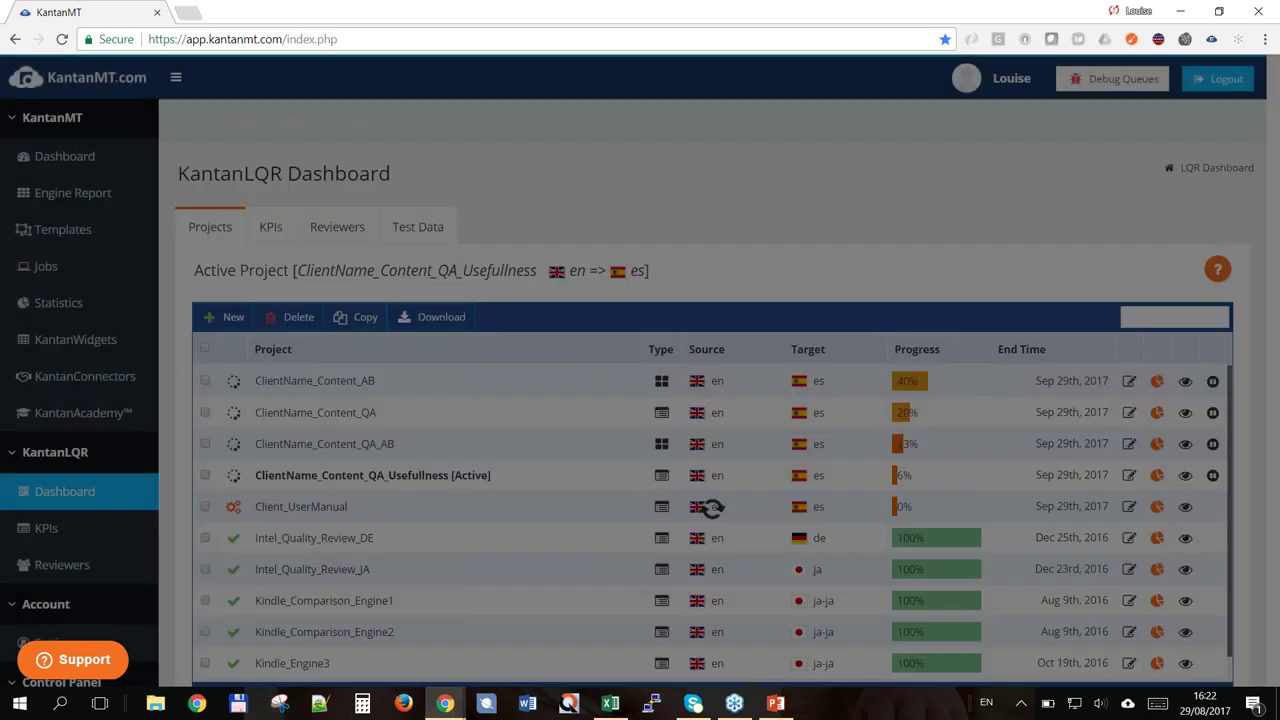
- Look through the dashboard's project list for the new Test project and check that it is the active one
scroll(306, 443, down, 1)
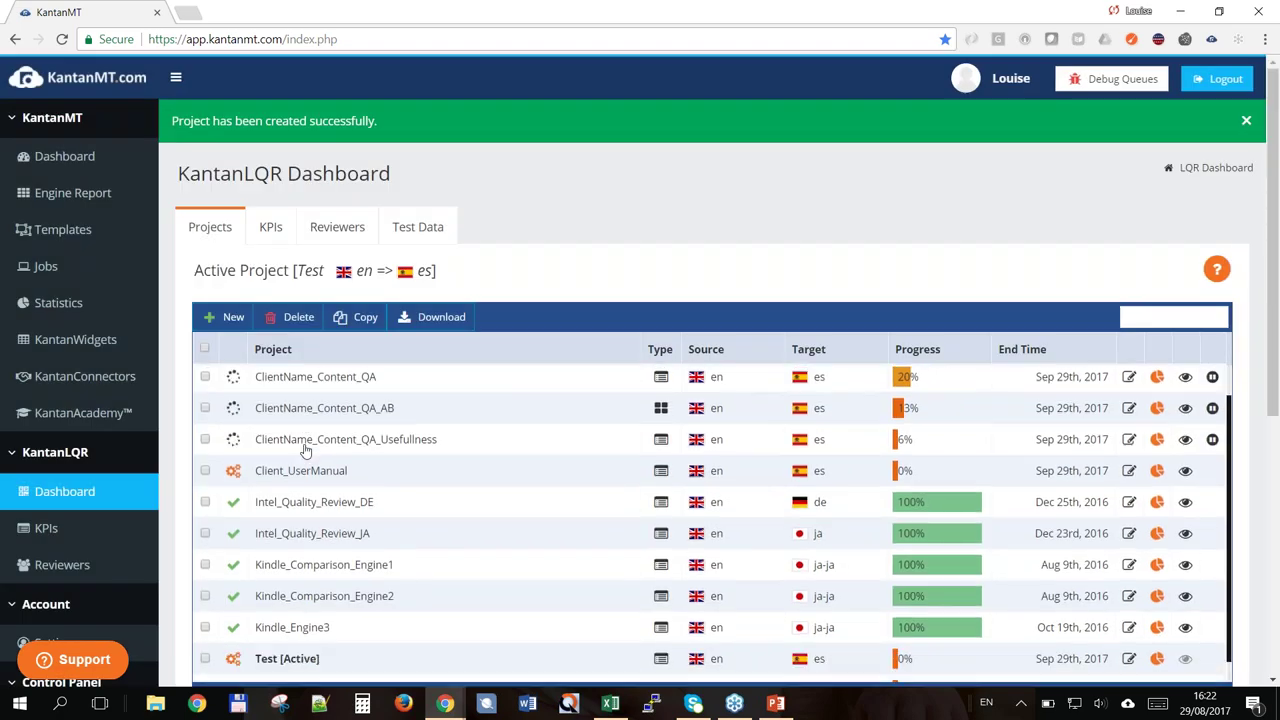
scroll(300, 652, down, 1)
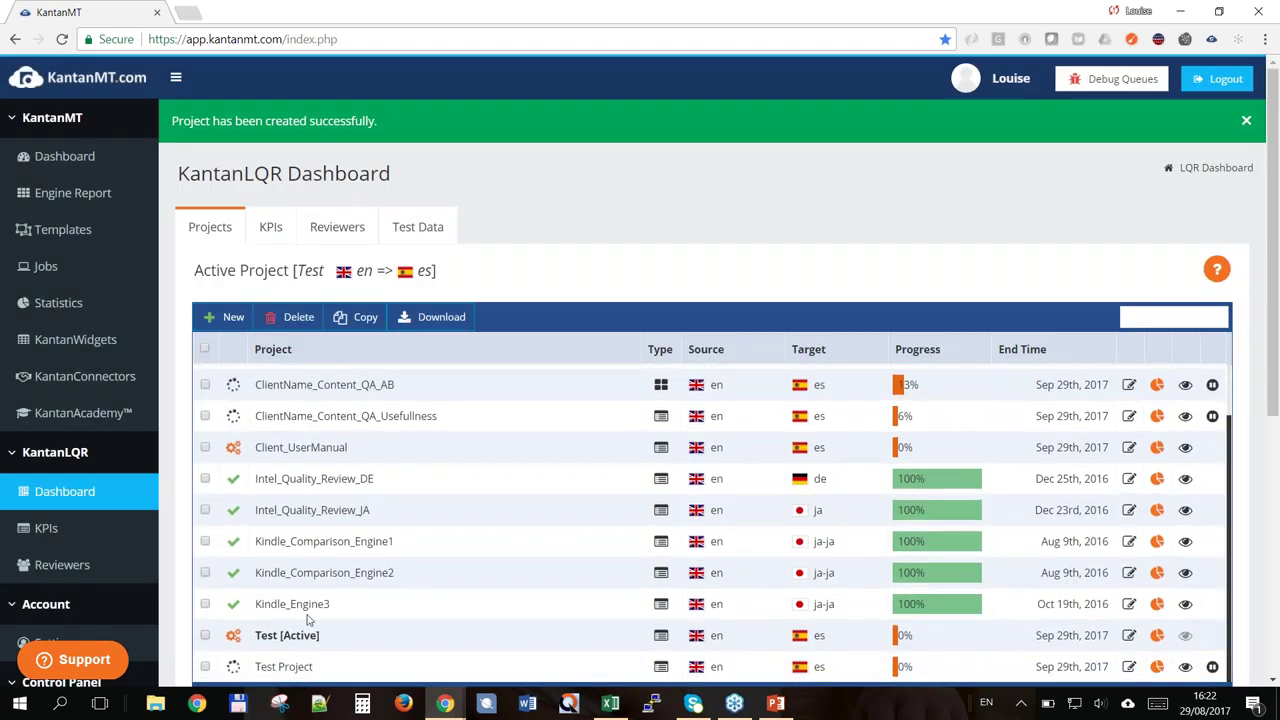
scroll(300, 652, down, 1)
scroll(316, 395, down, 2)
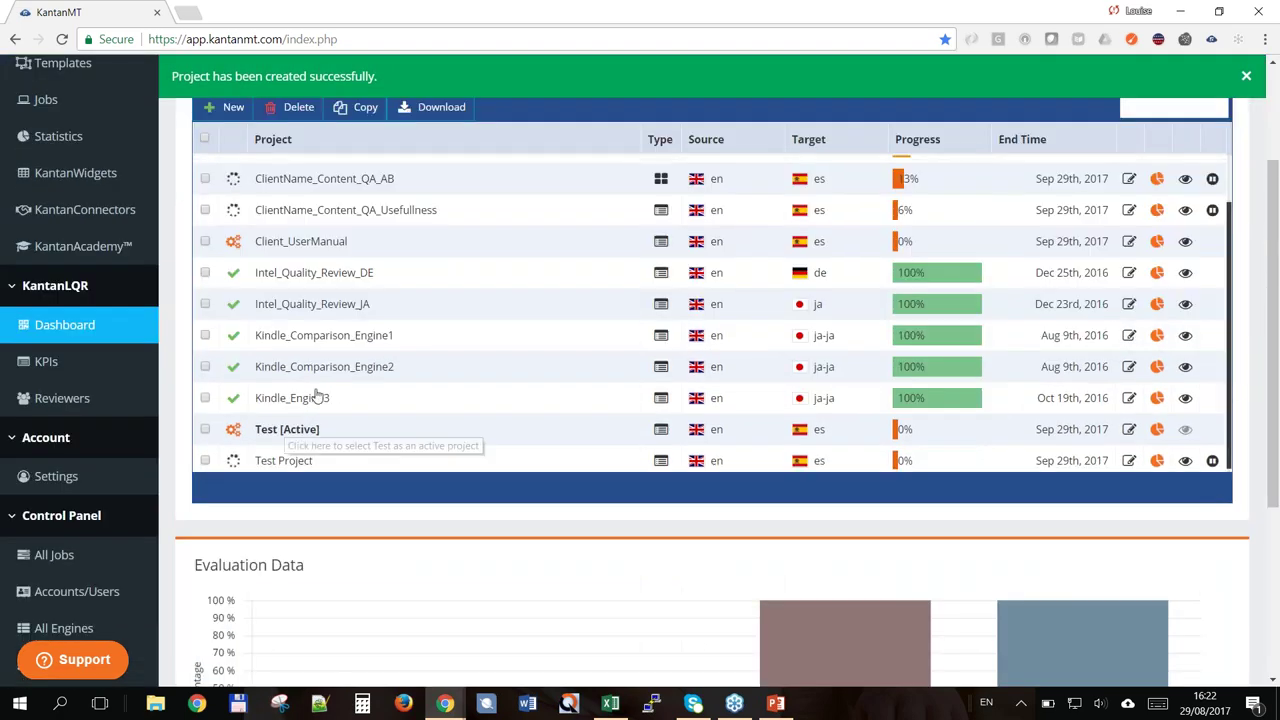
scroll(316, 395, up, 2)
scroll(167, 296, up, 1)
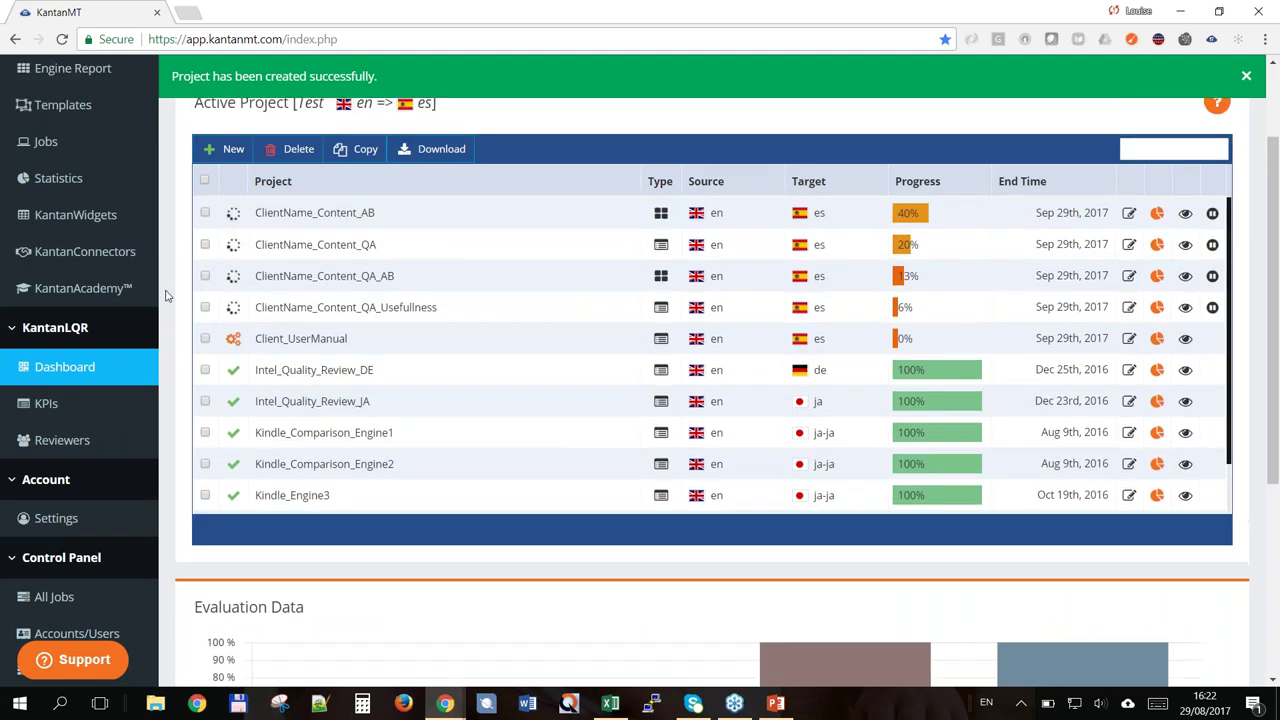
scroll(167, 296, up, 2)
- Open the Test project's KPIs, start adding KPIs, and select "Does this answer the question1" as a compulsory KPI
click(270, 226)
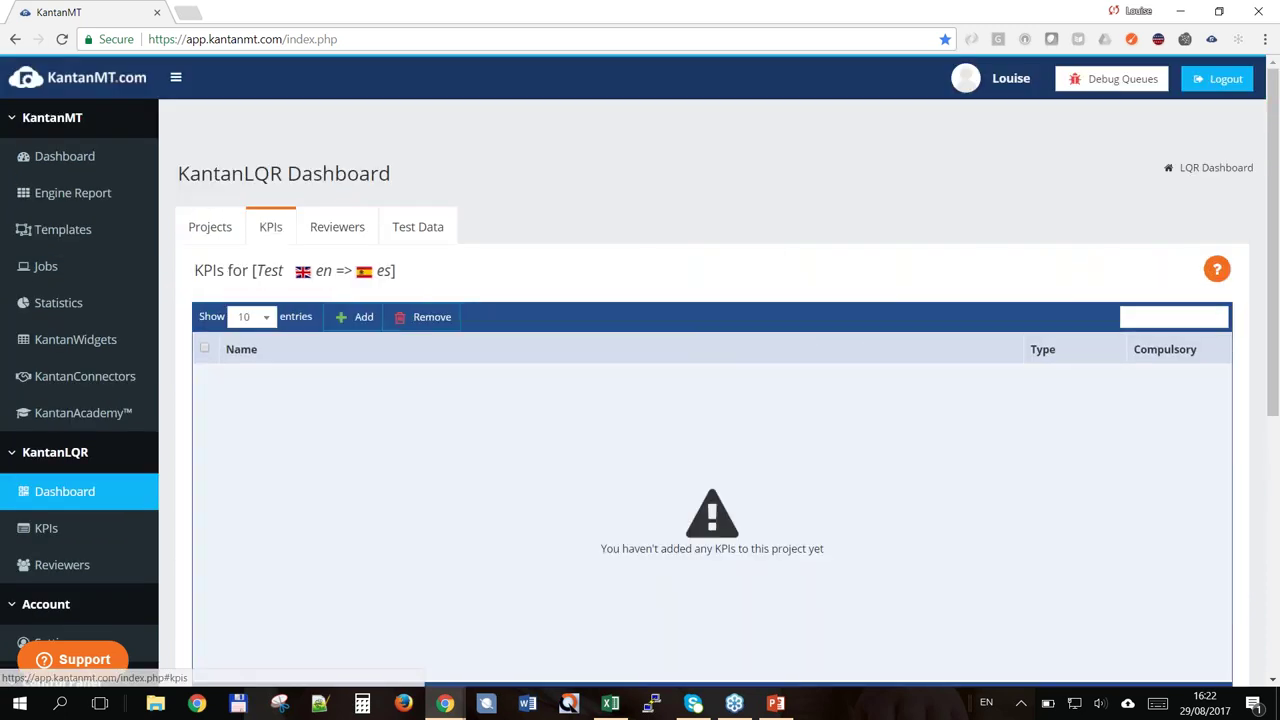
scroll(391, 337, down, 1)
click(352, 273)
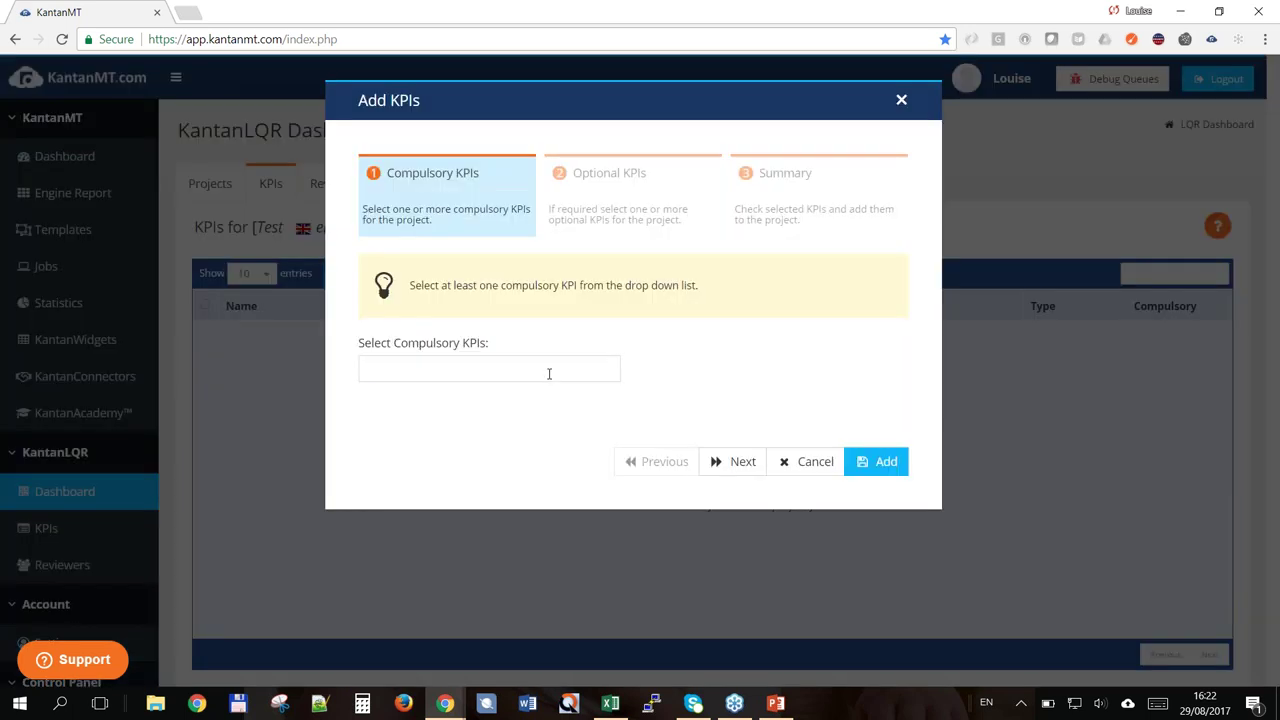
click(549, 371)
text(des)
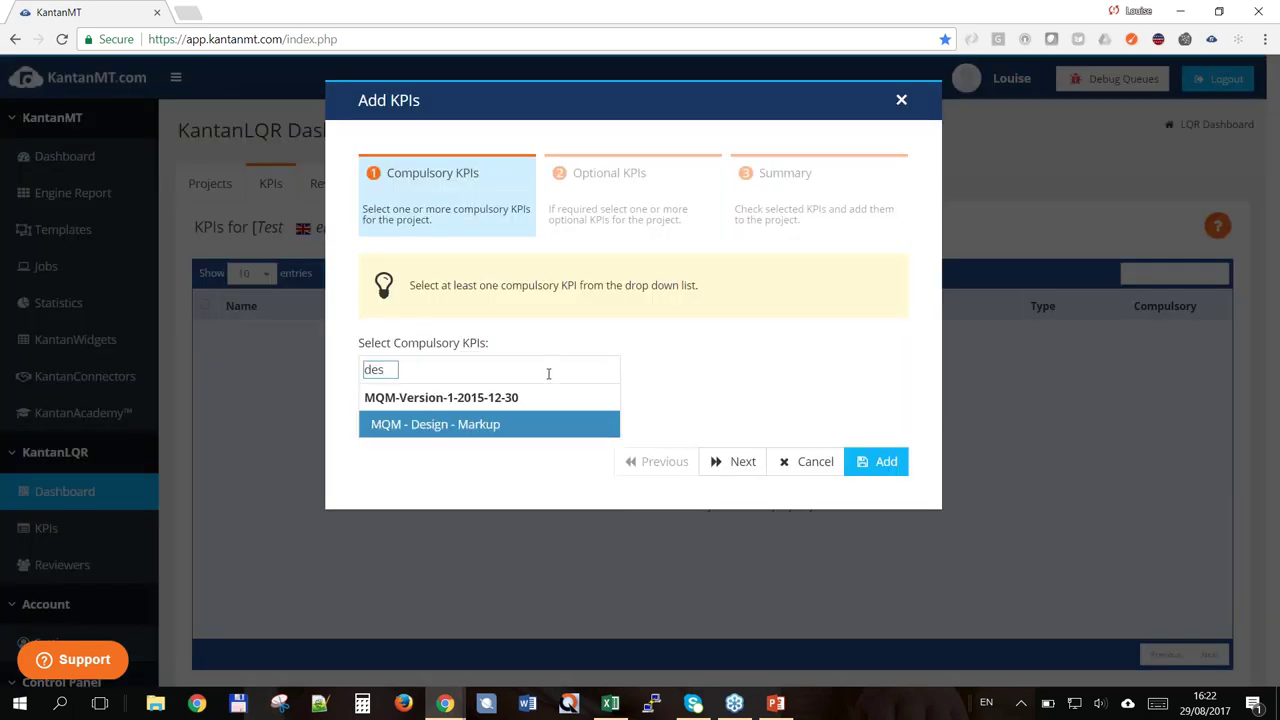
key(BackSpace)
key(BackSpace)
text(oe)
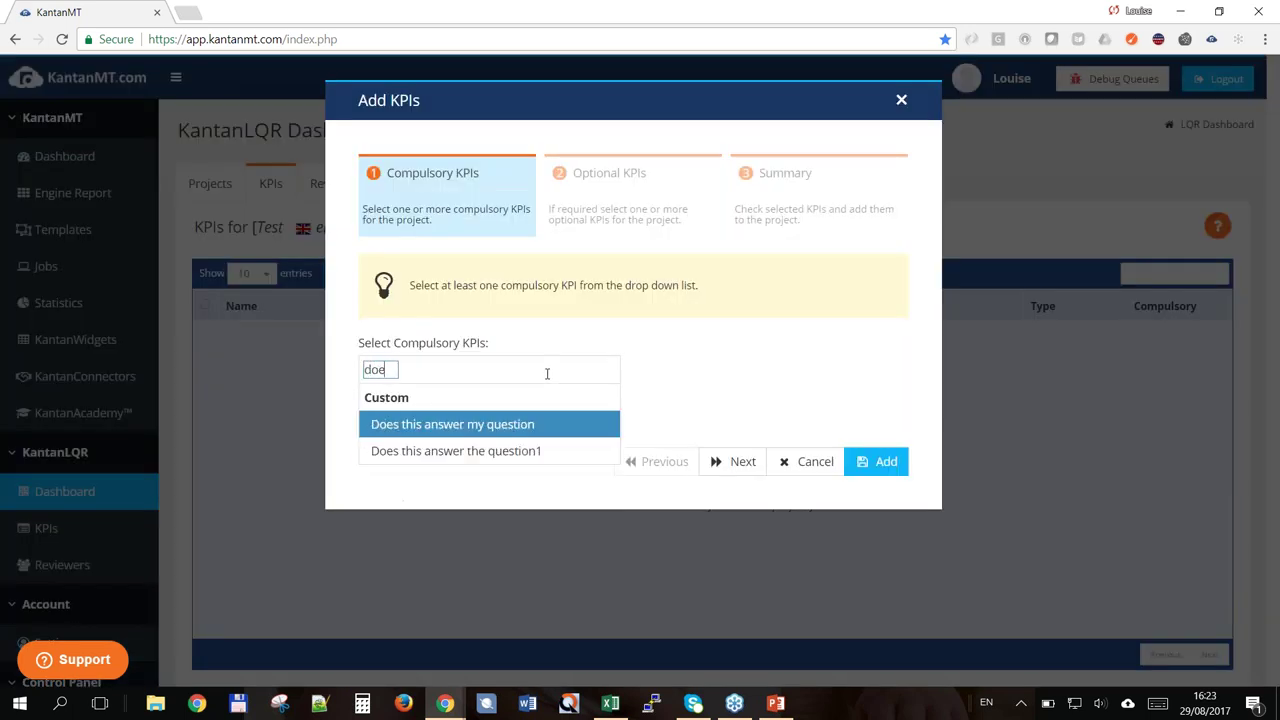
click(526, 463)
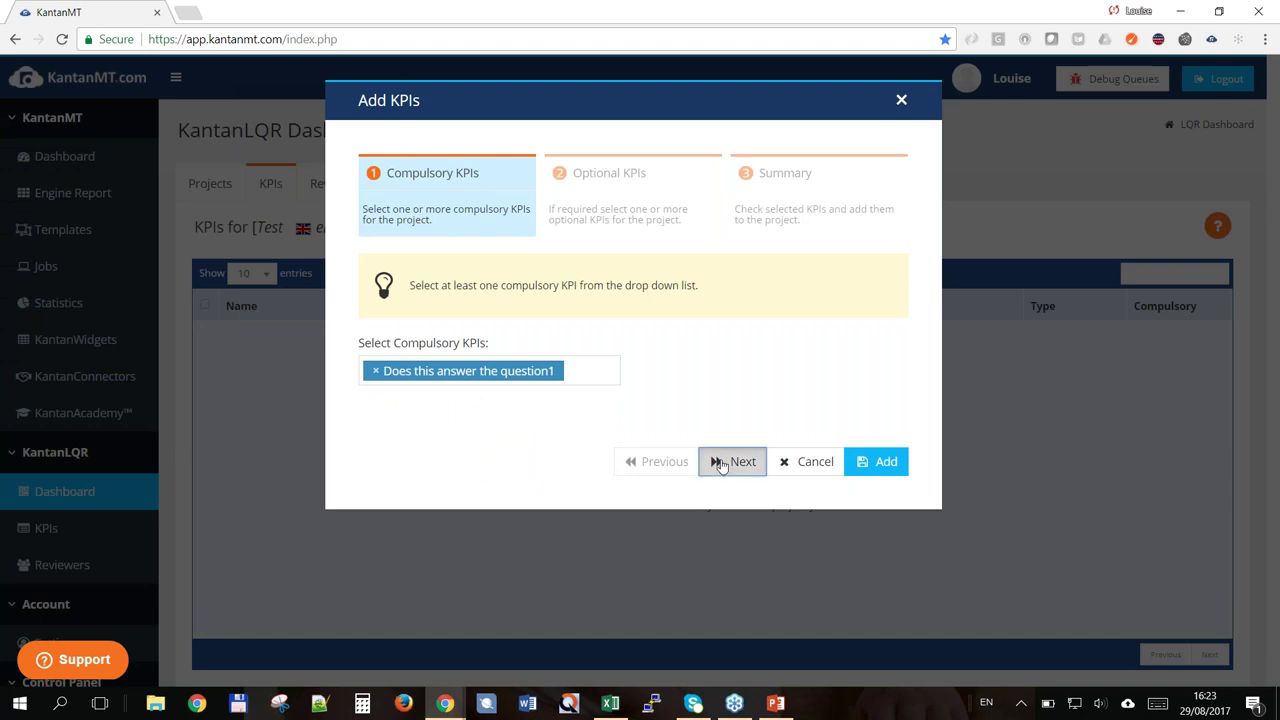
- Select Adequacy and Fluency as optional KPIs and add the chosen KPIs to the Test project
click(721, 464)
click(572, 368)
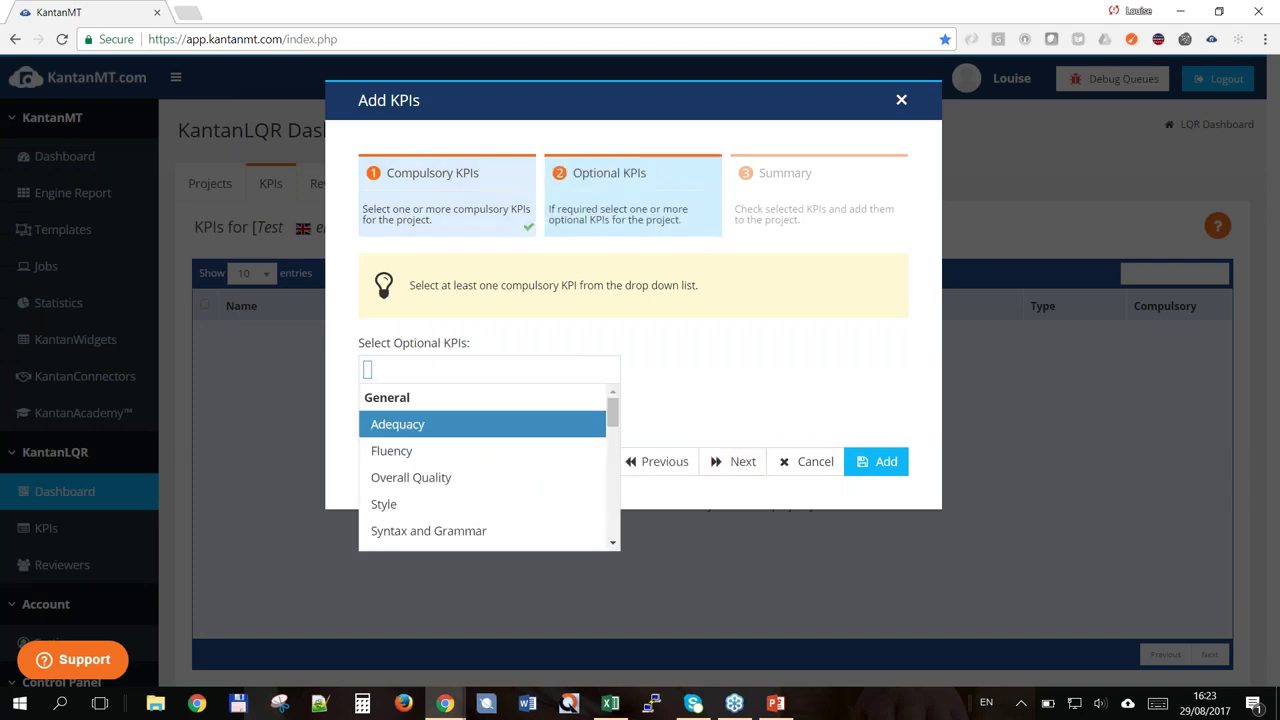
scroll(537, 500, down, 4)
scroll(537, 500, up, 1)
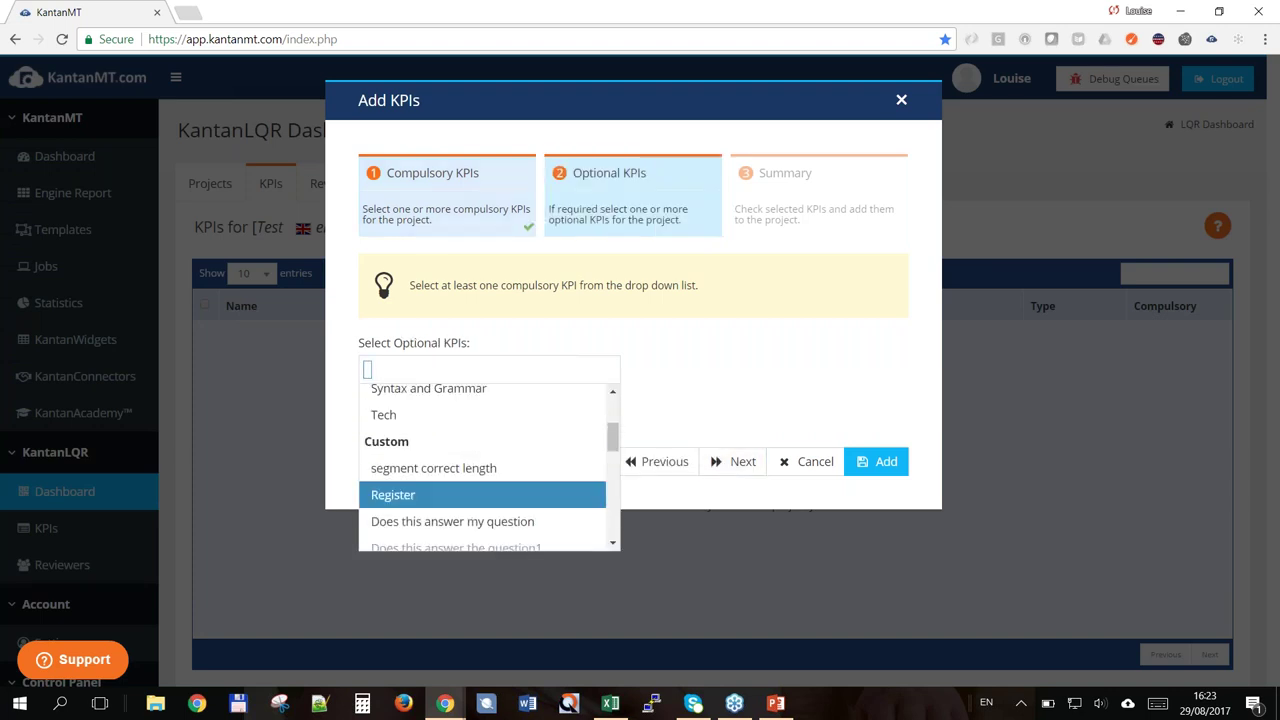
scroll(503, 437, up, 3)
click(502, 434)
click(511, 370)
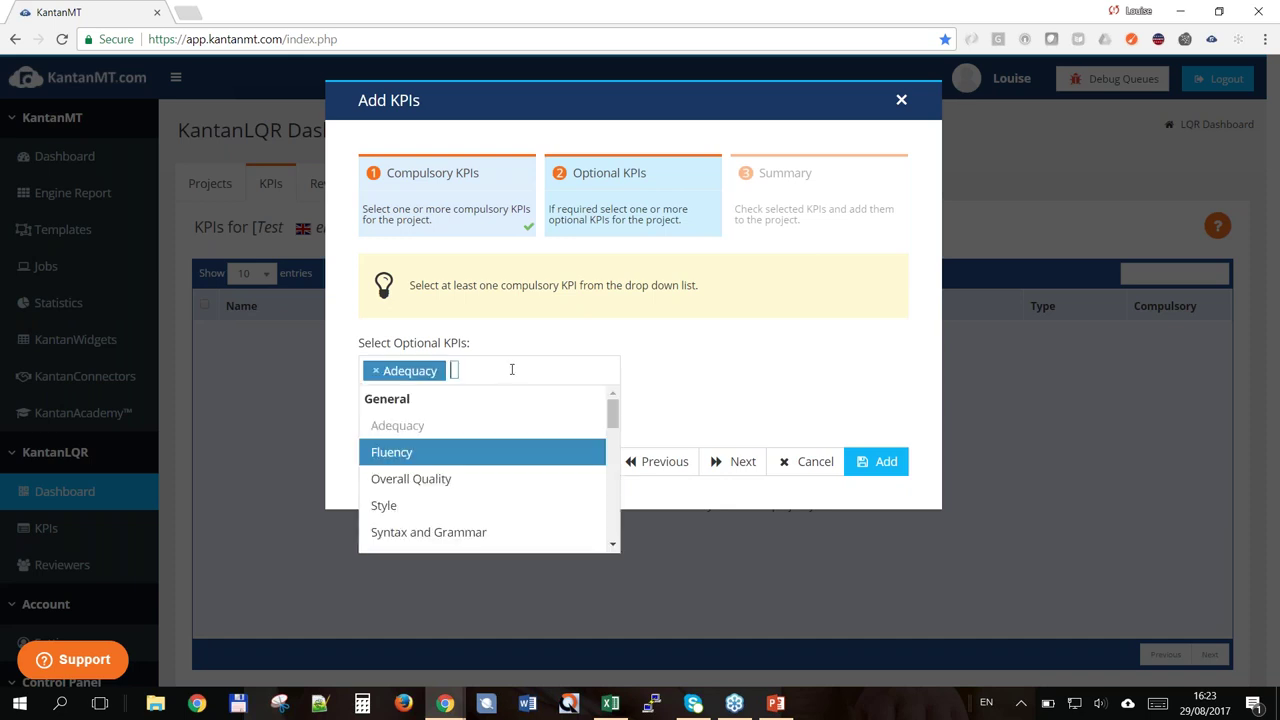
click(506, 455)
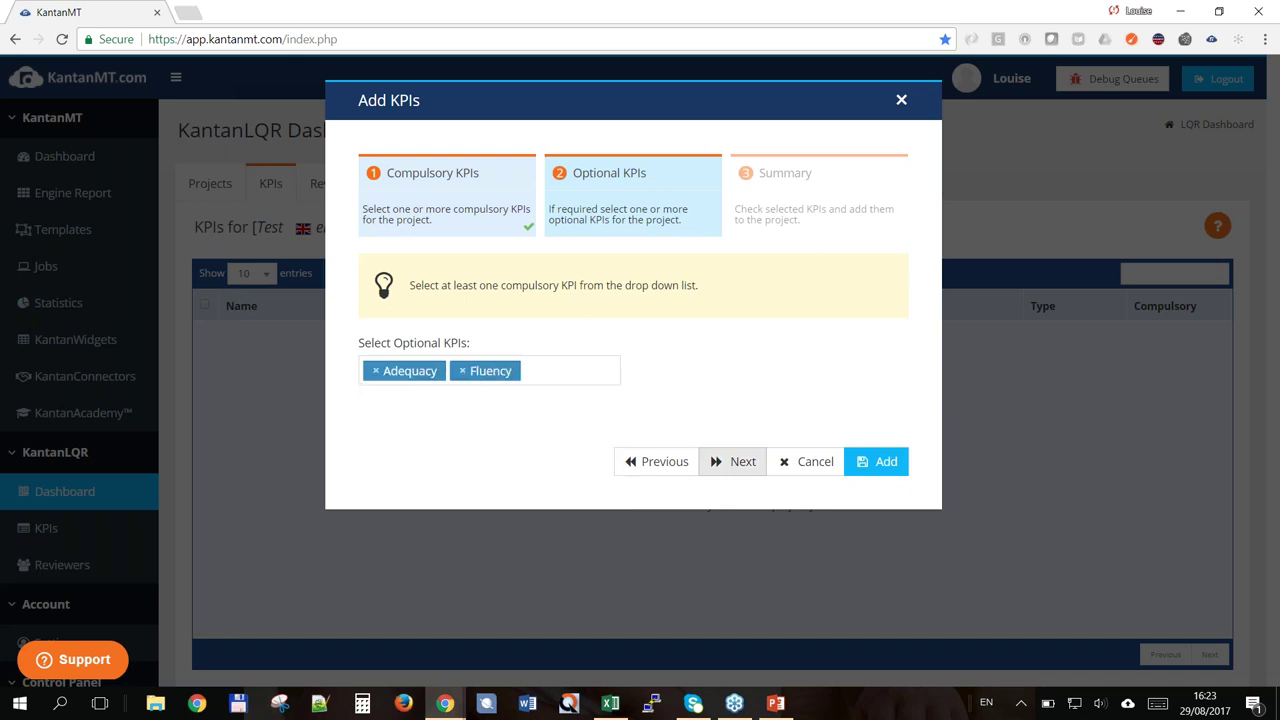
click(741, 461)
click(894, 391)
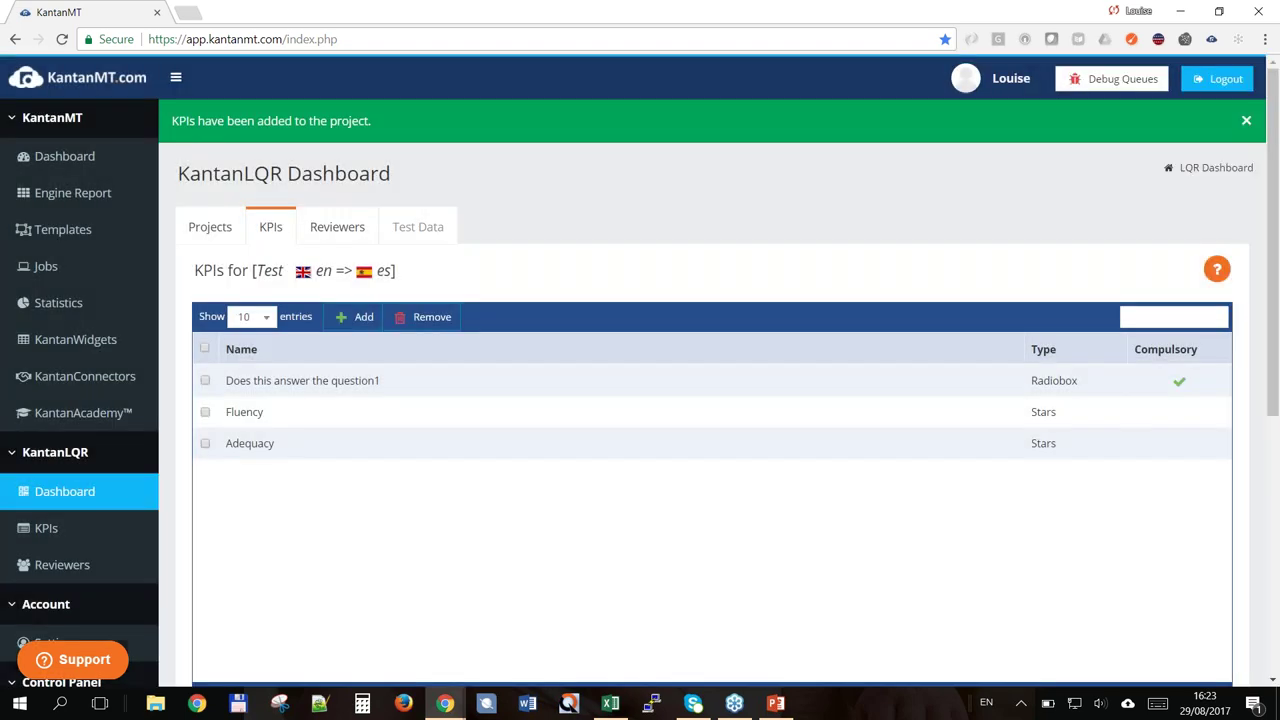
- Start adding test data to the Test project and copy the source sentences in A2:A16 of the Excel workbook LQR Test Data.xlsx
click(426, 230)
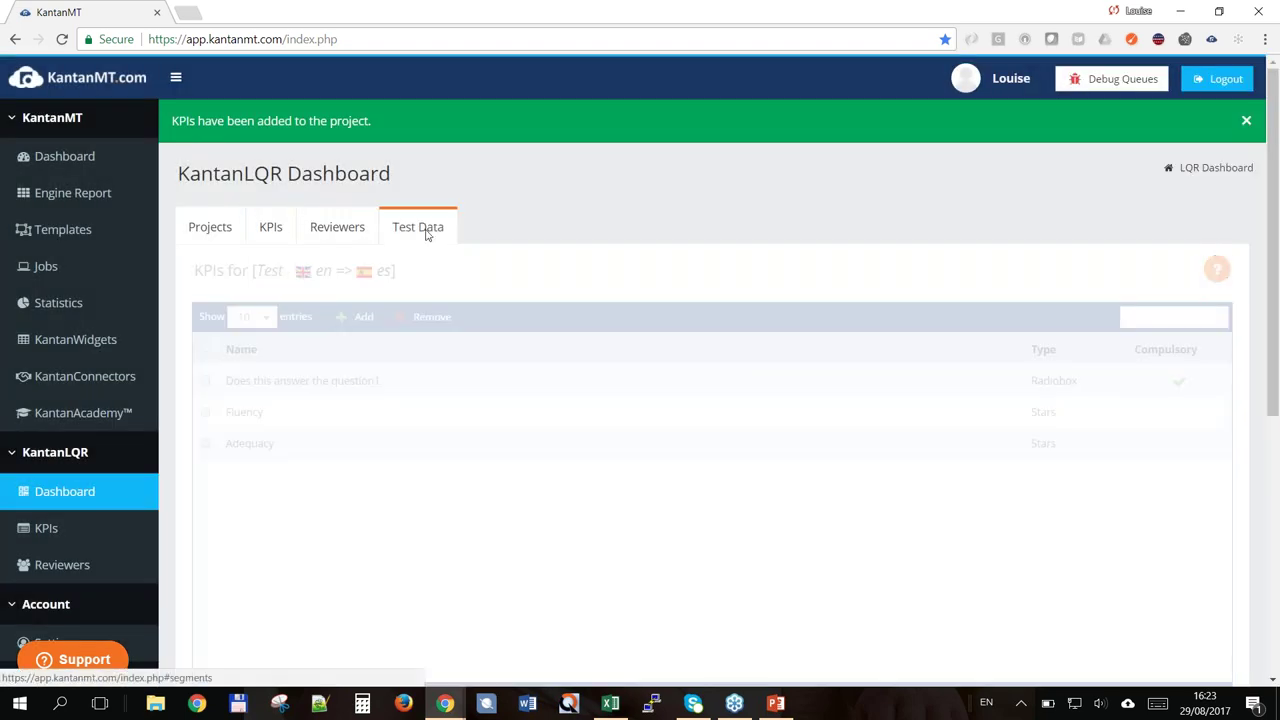
click(340, 318)
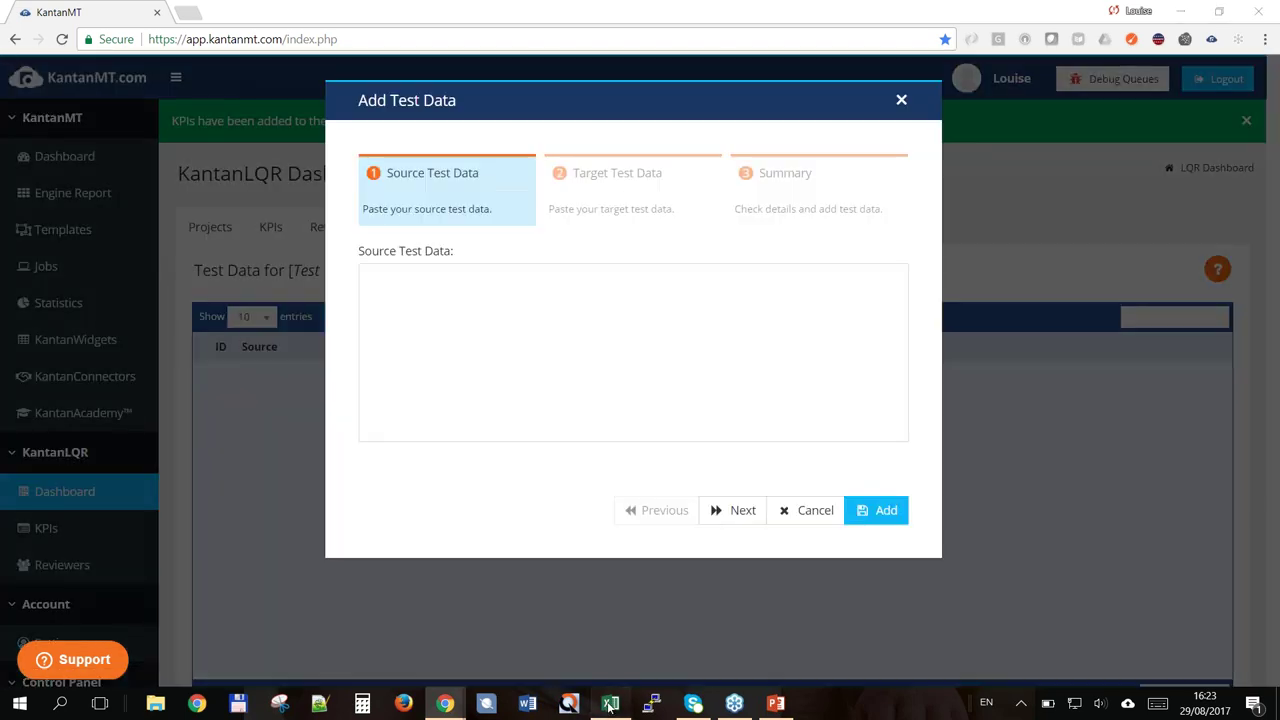
click(610, 703)
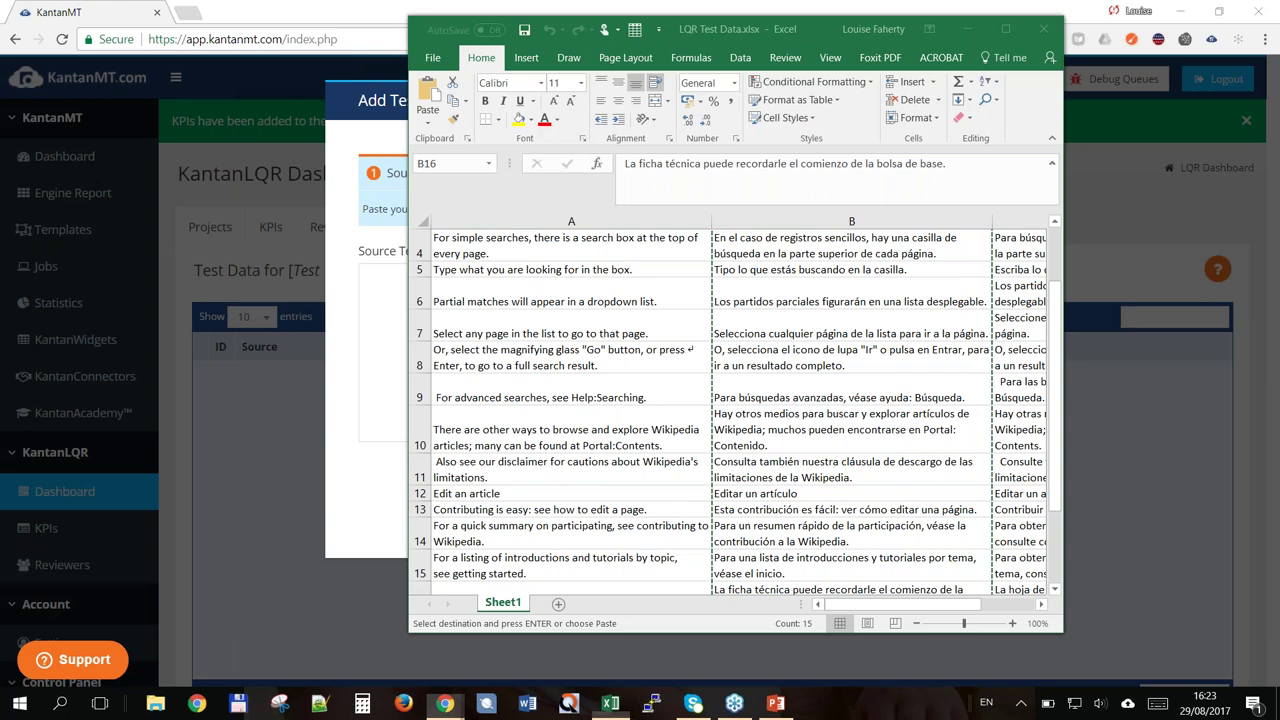
key(Left)
key(Up)
key(Up)
key(Up)
key(Up)
key(Up)
key(Up)
key(Up)
key(Up)
key(Up)
key(Up)
key(Up)
key(Up)
key(Up)
key(Up)
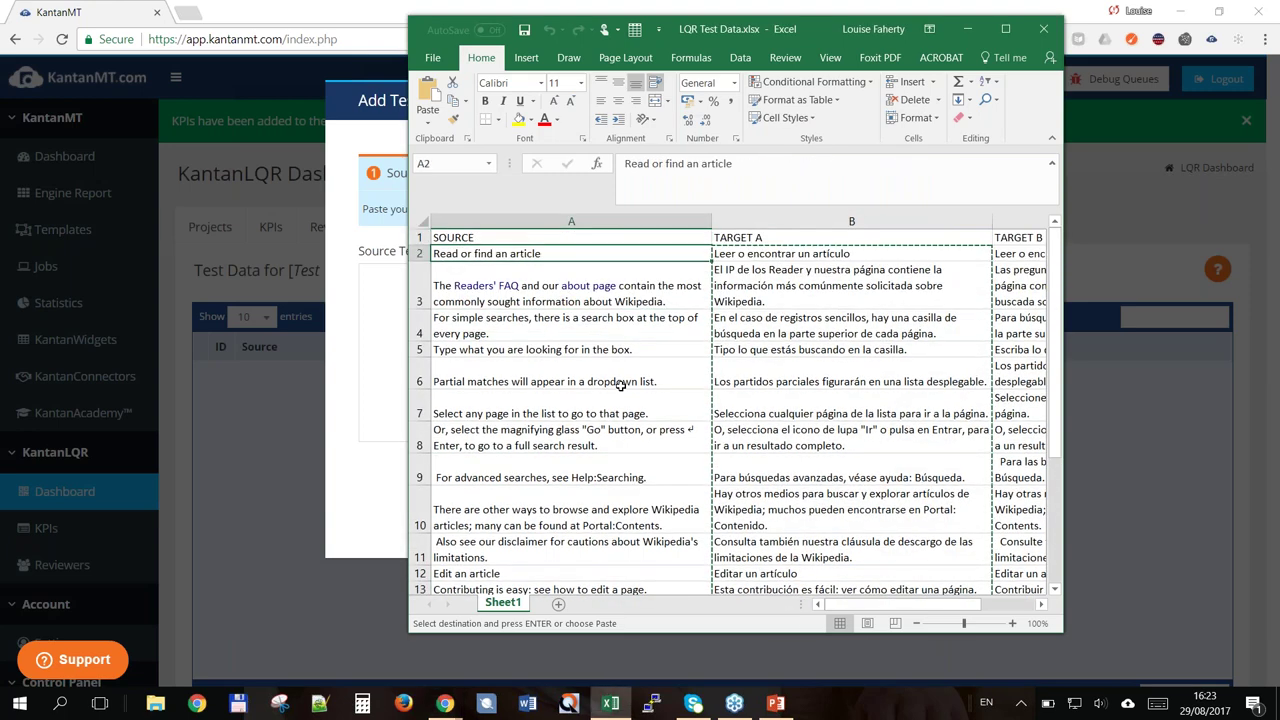
key(ctrl+shift+Down)
key(ctrl+c)
- Paste the copied sentences as the source test data in KantanLQR, remove the trailing empty line, and proceed to the target data
click(371, 357)
key(ctrl+v)
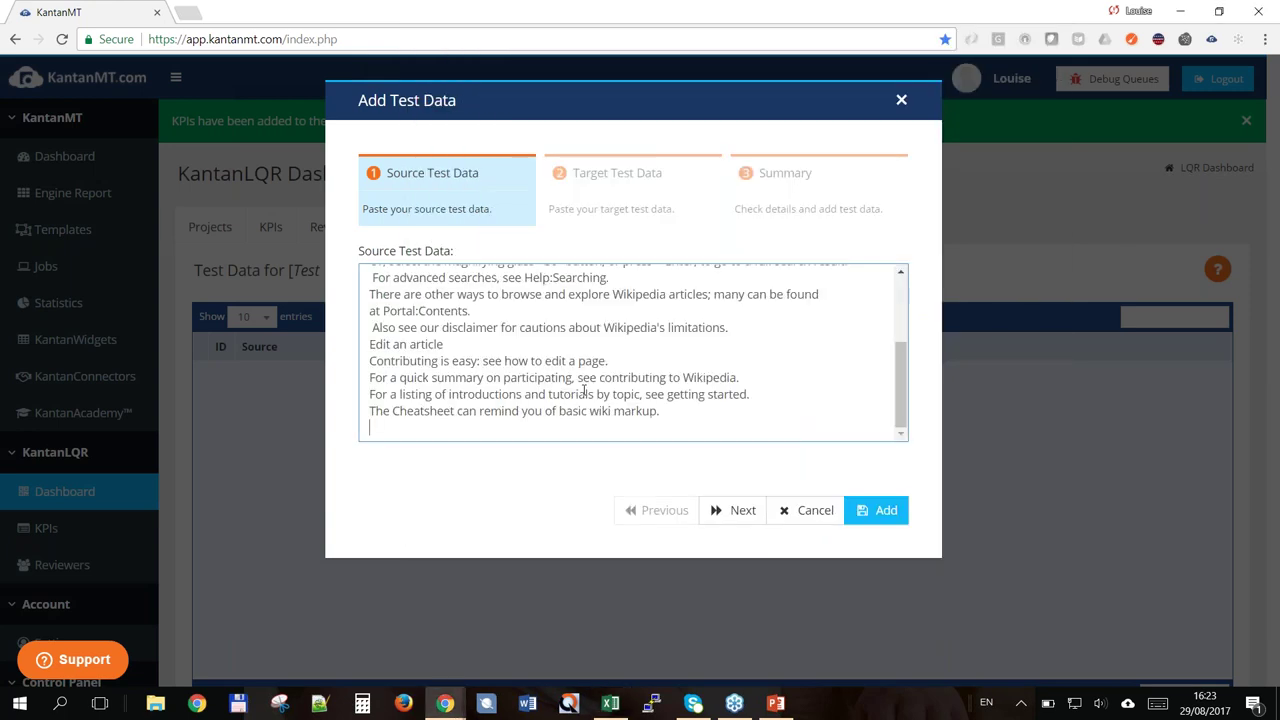
key(BackSpace)
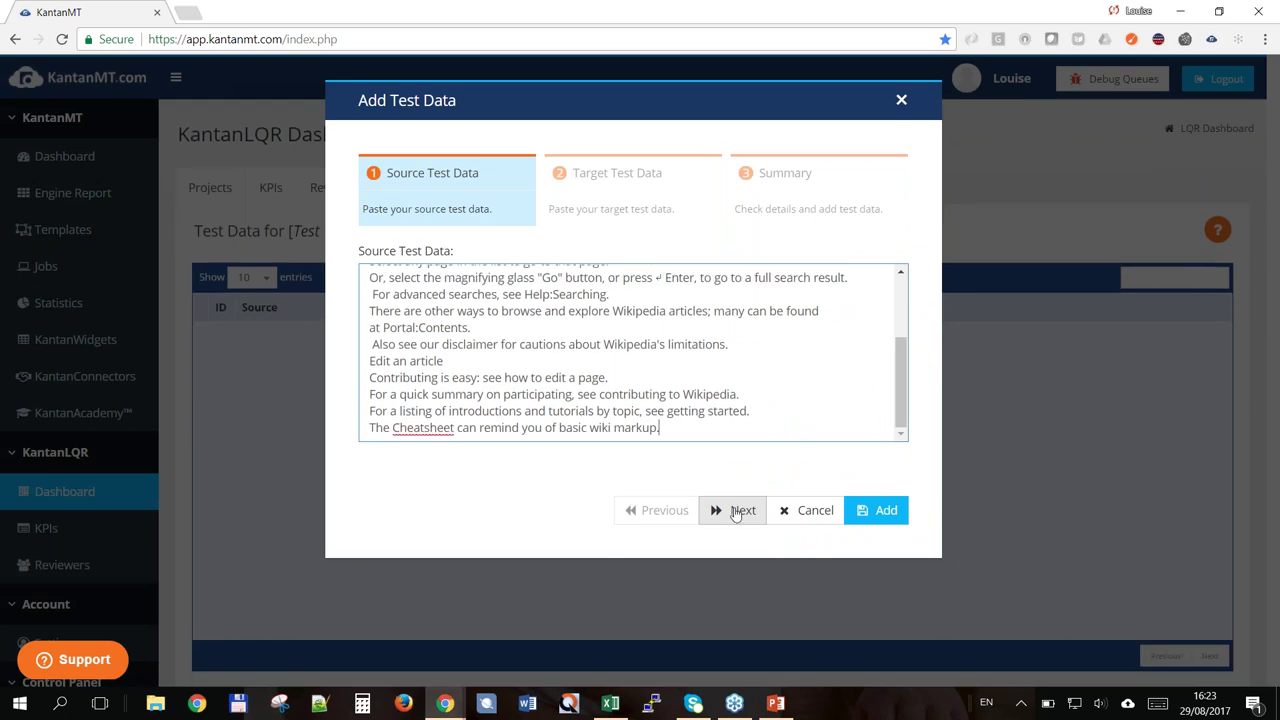
click(735, 512)
- Switch to the Excel workbook and copy the TARGET A translations in B2:B16
click(610, 703)
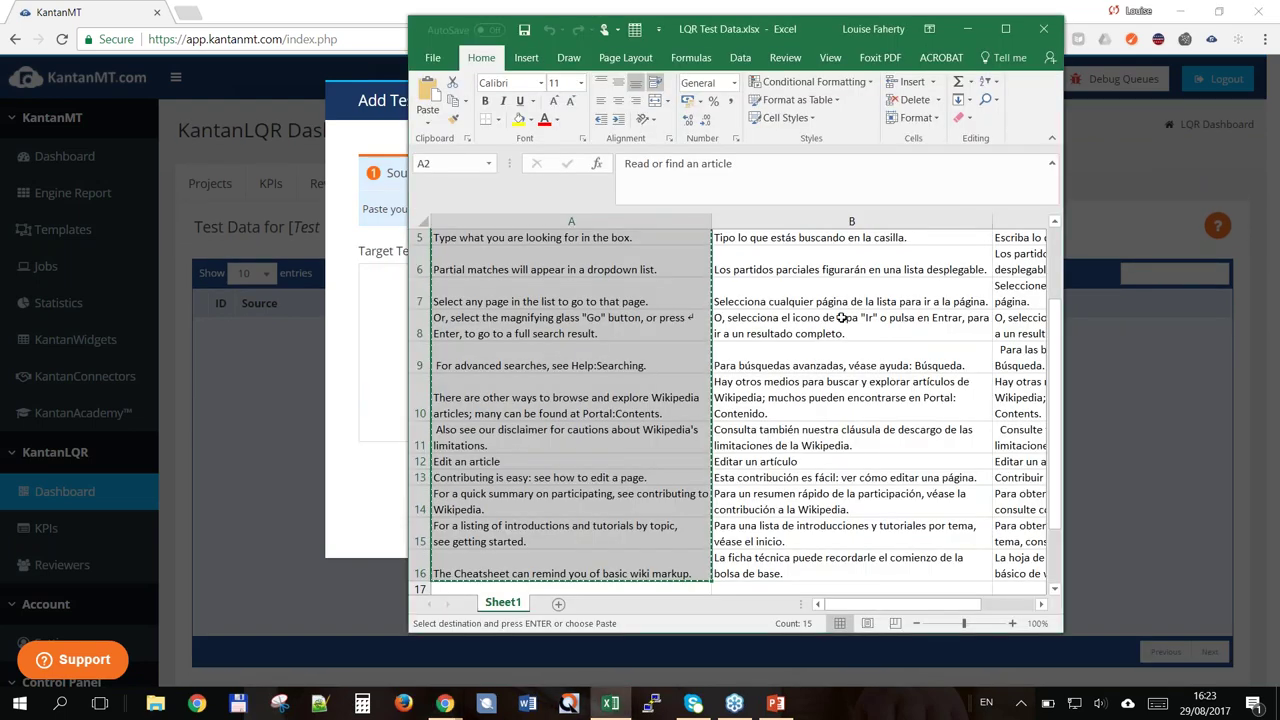
key(Right)
key(Up)
key(Down)
key(ctrl+shift+Down)
key(Escape)
key(ctrl+c)
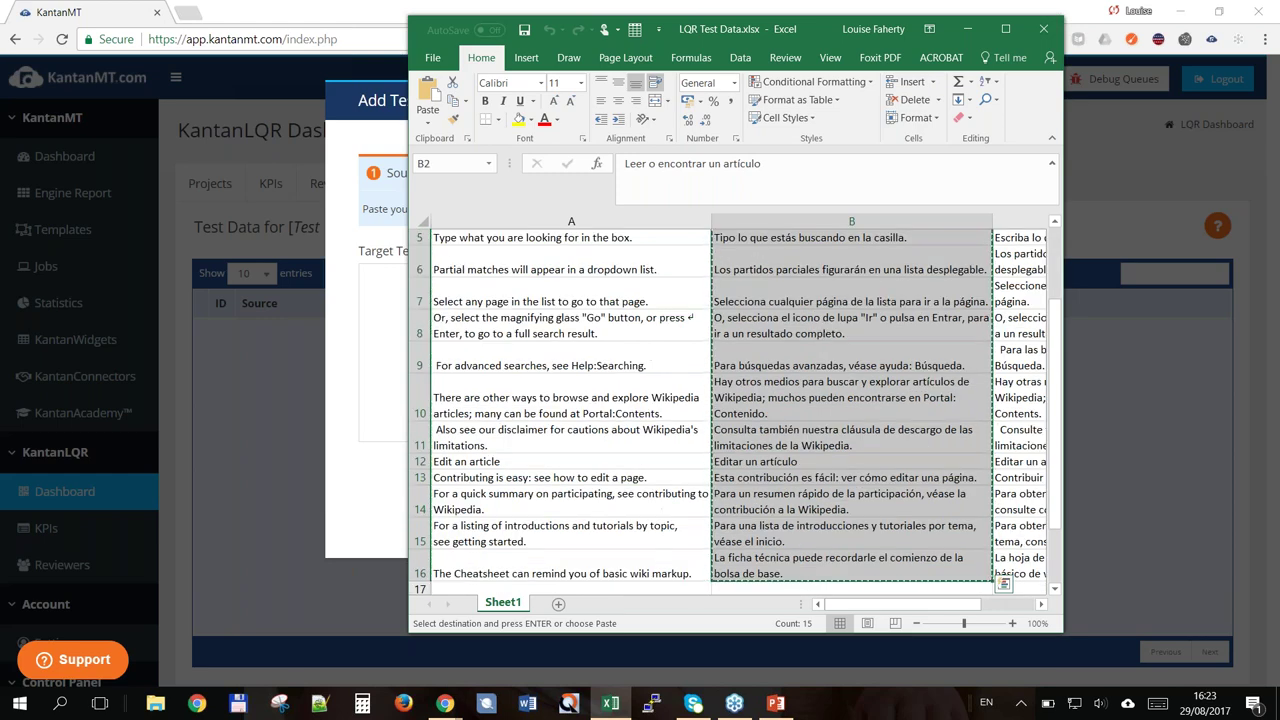
- Paste the translations as the target test data in KantanLQR, remove the trailing empty line, and add the test data to the project
key(alt+Tab)
key(ctrl+v)
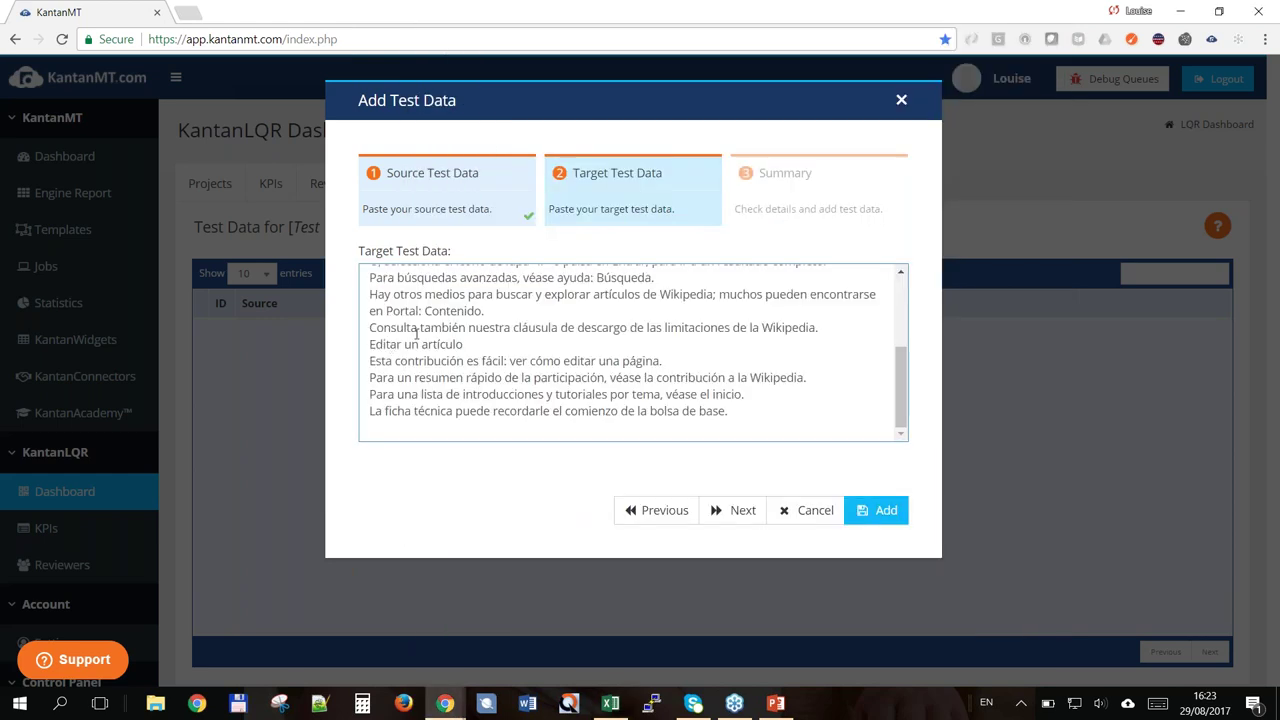
key(BackSpace)
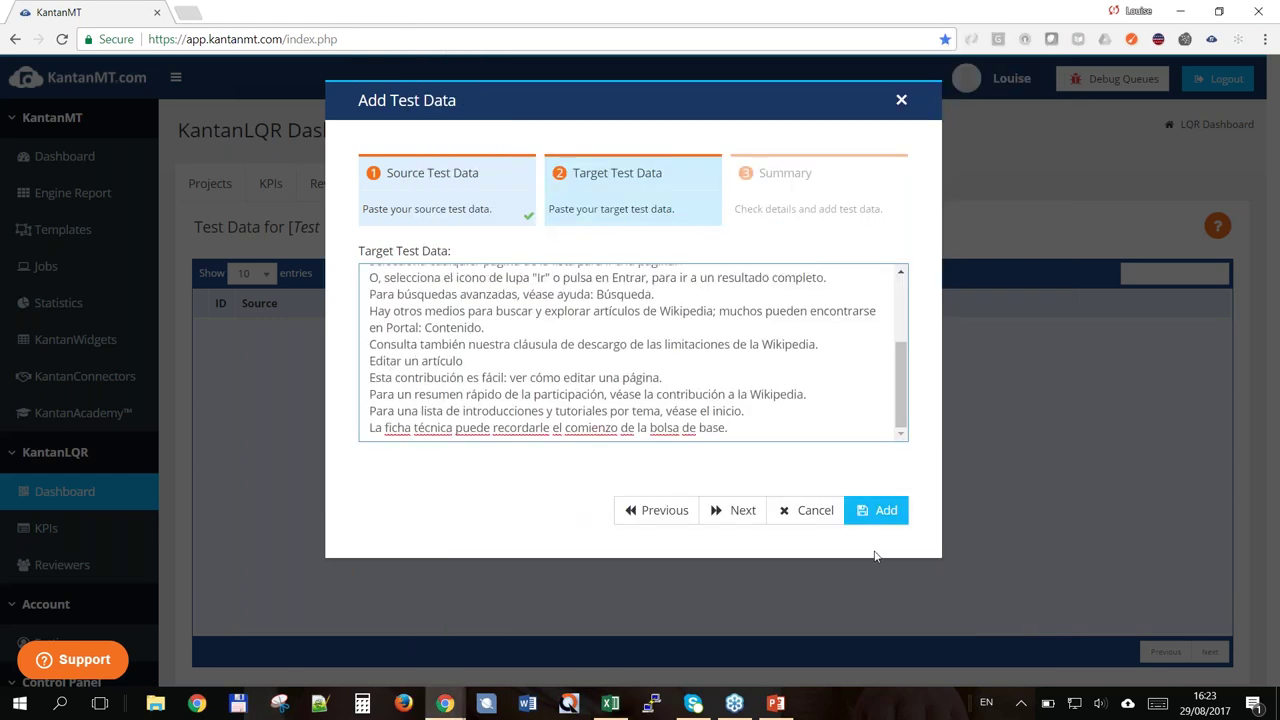
click(740, 511)
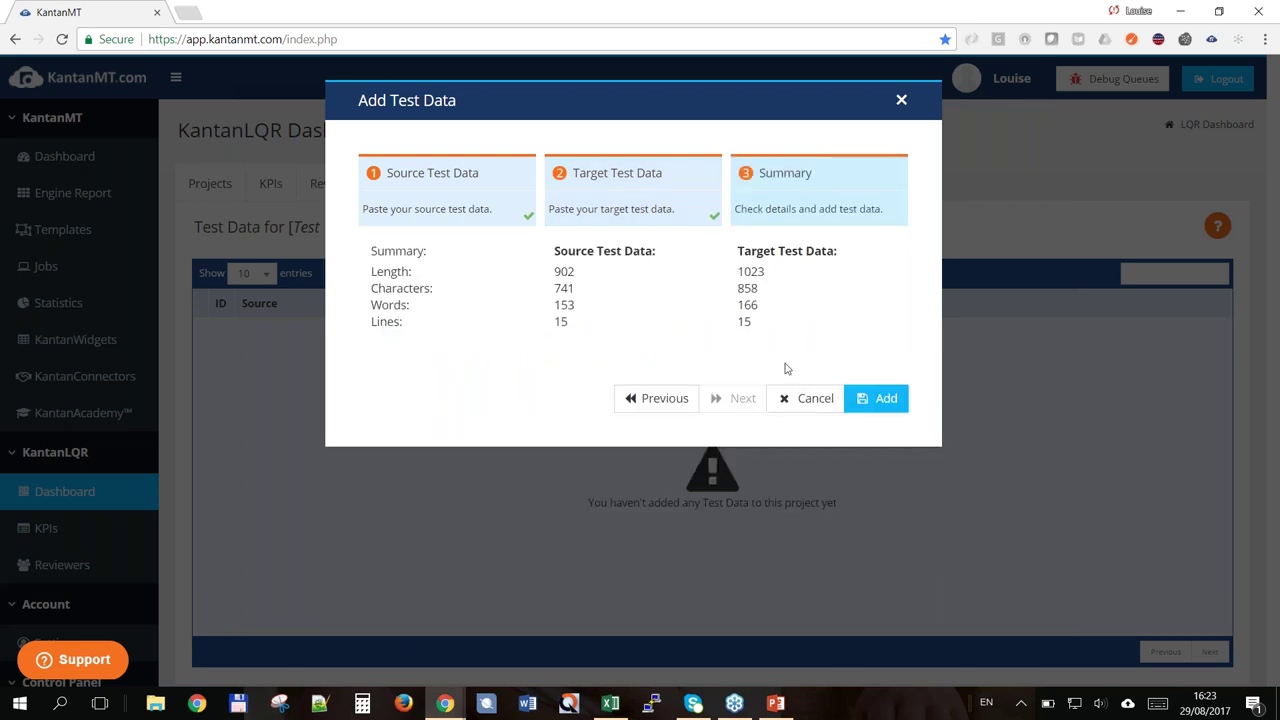
click(886, 397)
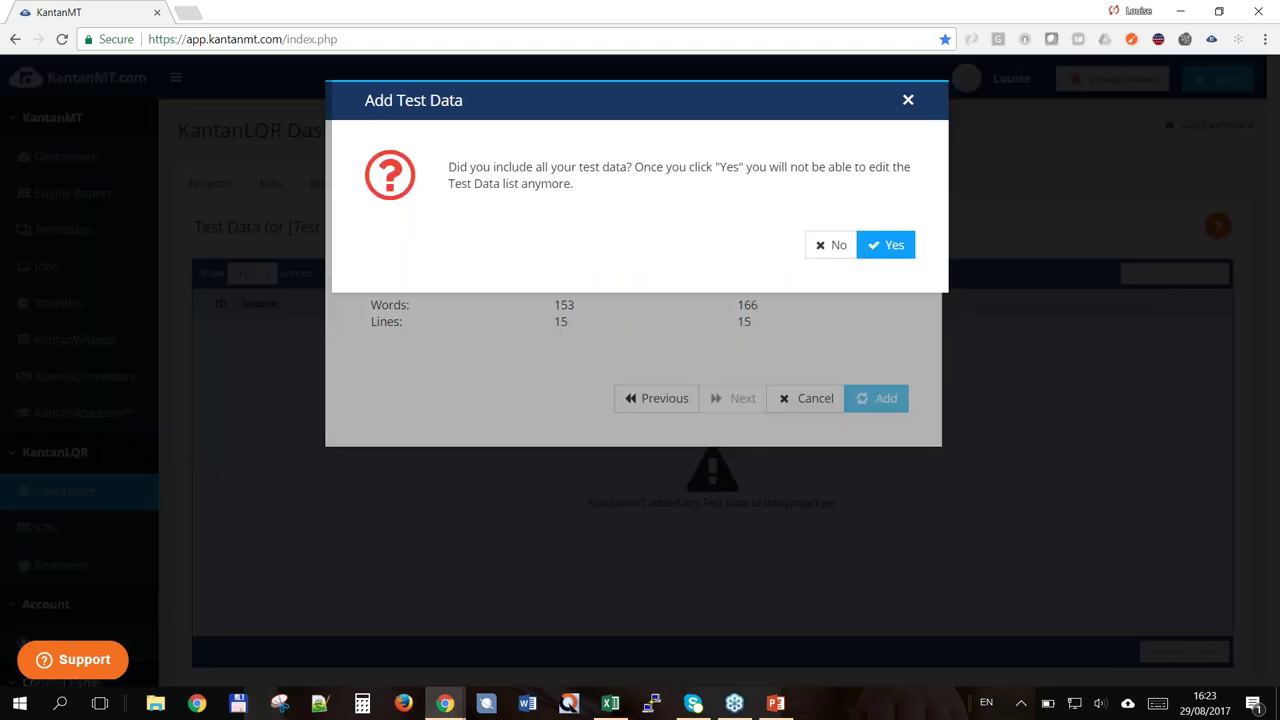
click(860, 253)
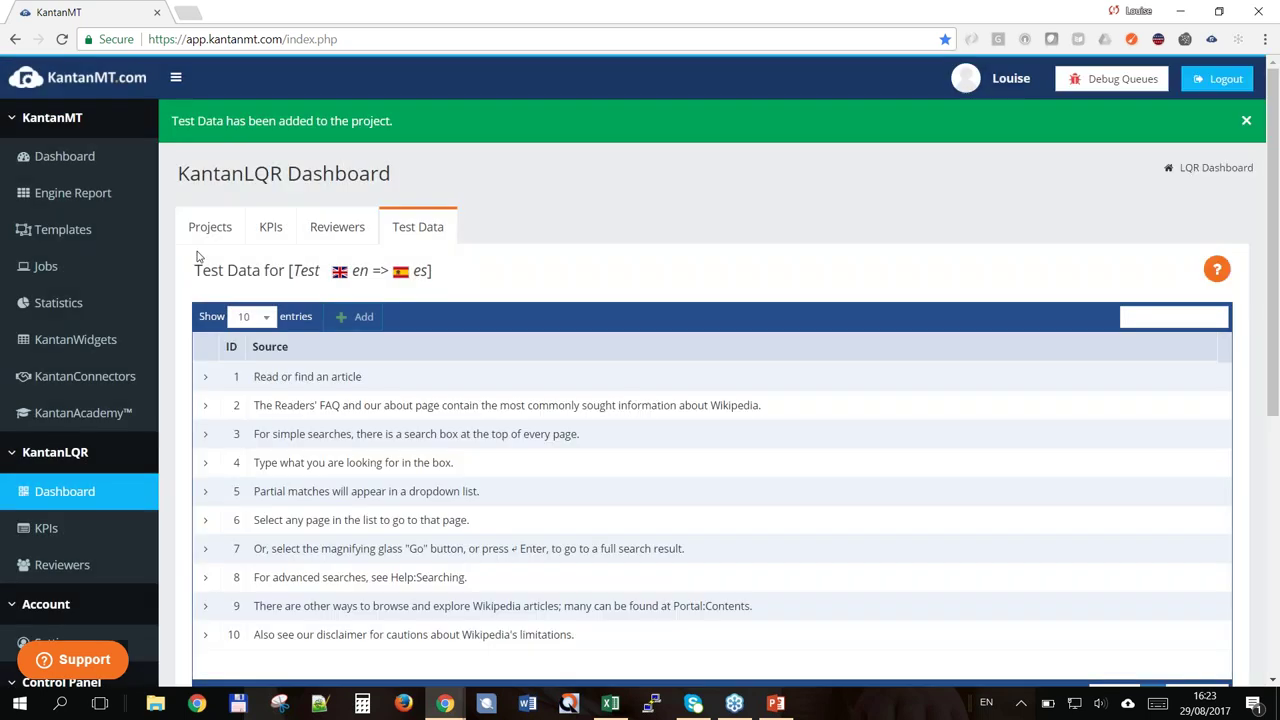
- Return to the KantanLQR project list and find the active Test project
click(210, 226)
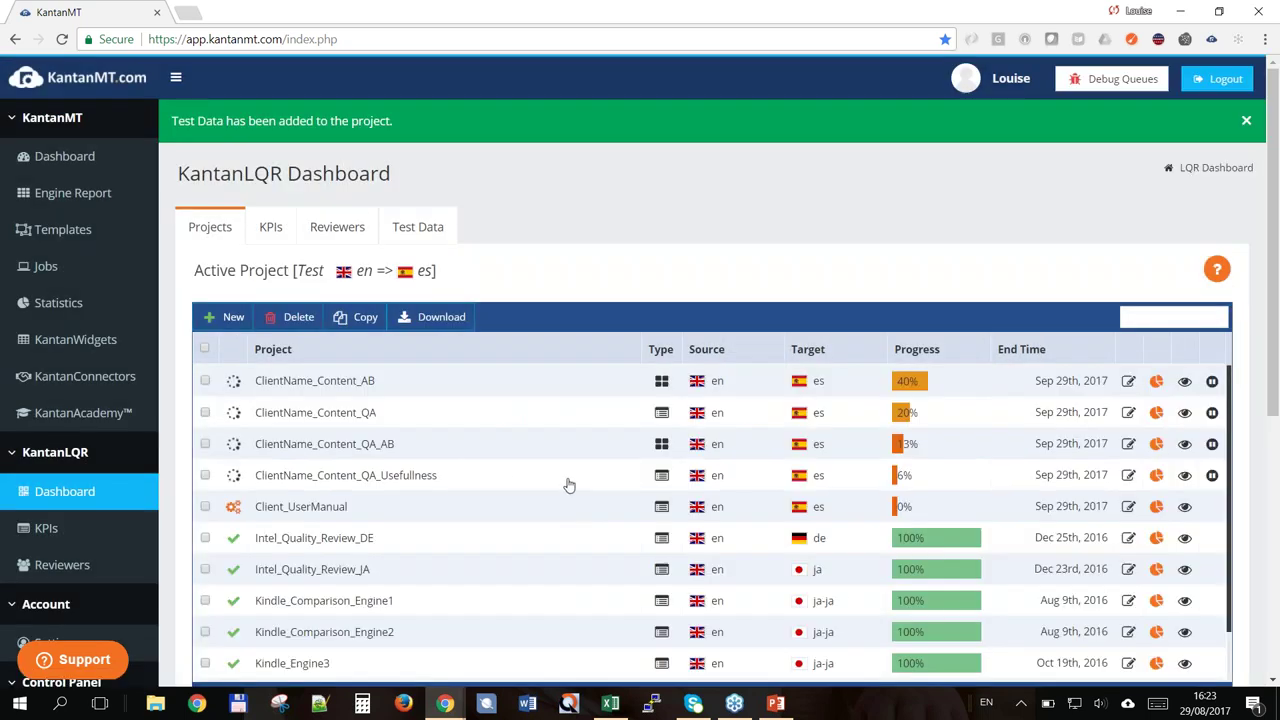
scroll(296, 640, down, 1)
scroll(296, 640, down, 1)
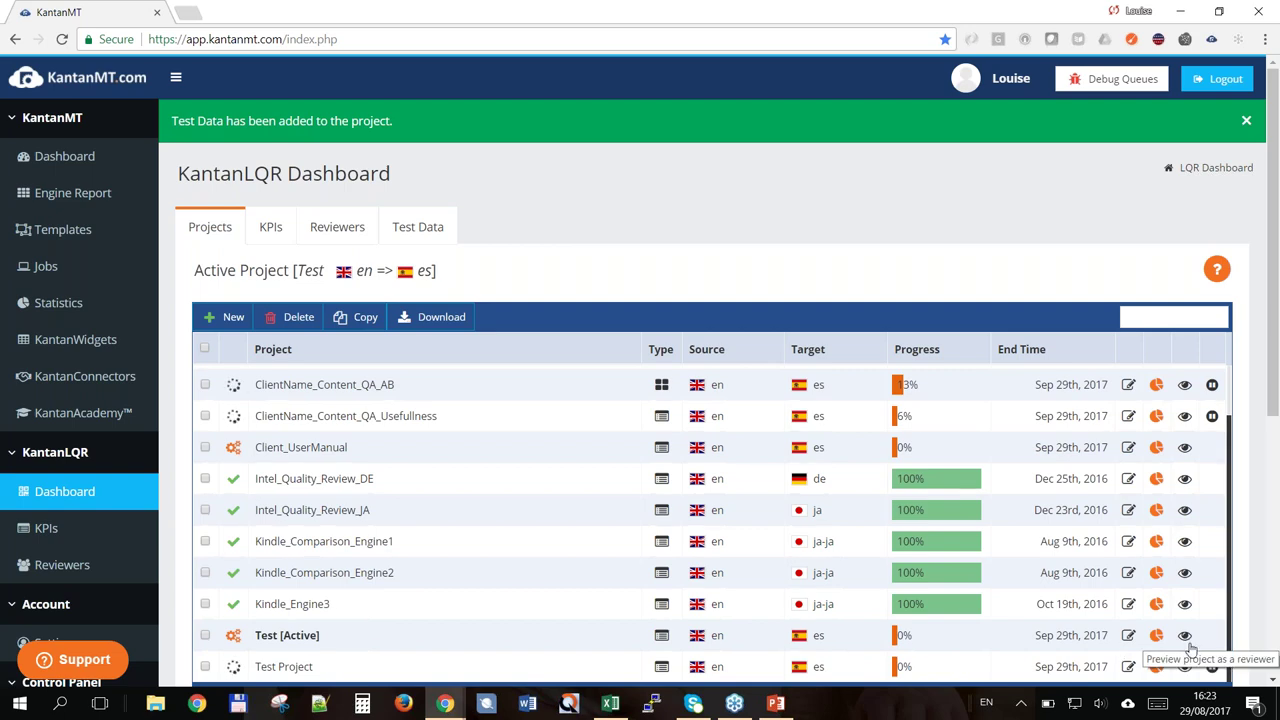
scroll(1180, 607, down, 2)
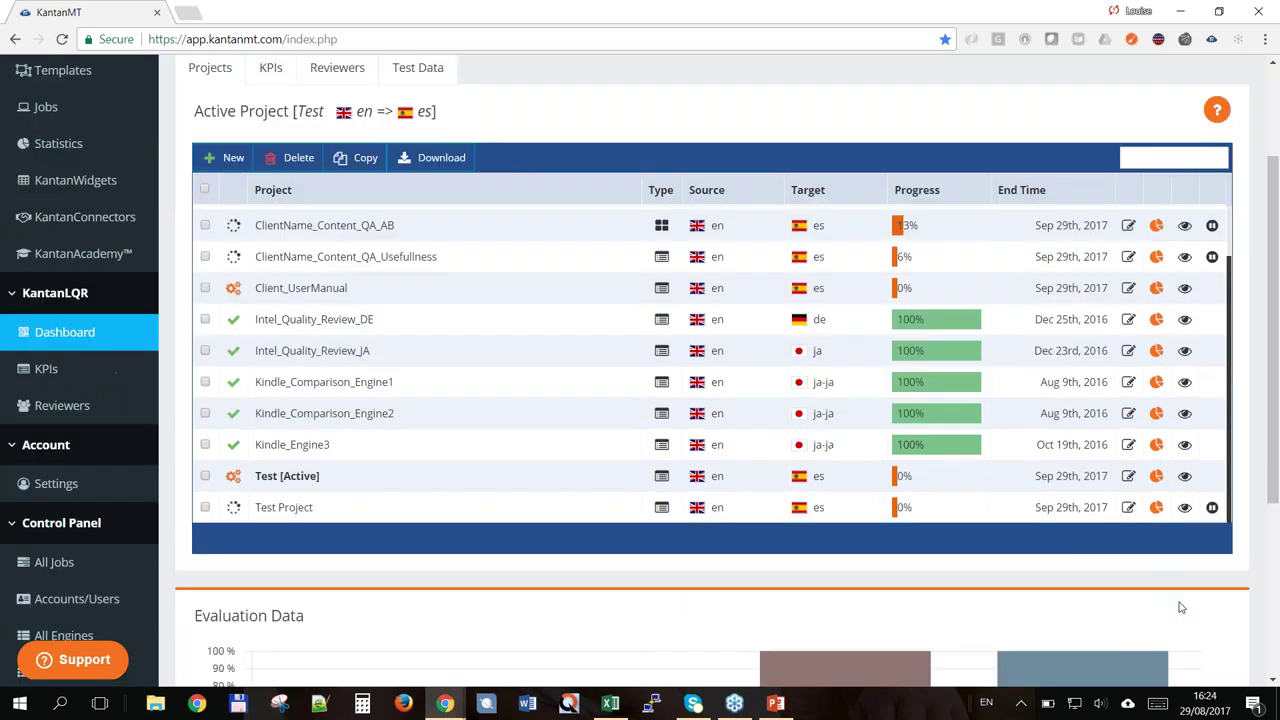
scroll(1180, 607, down, 1)
click(1186, 315)
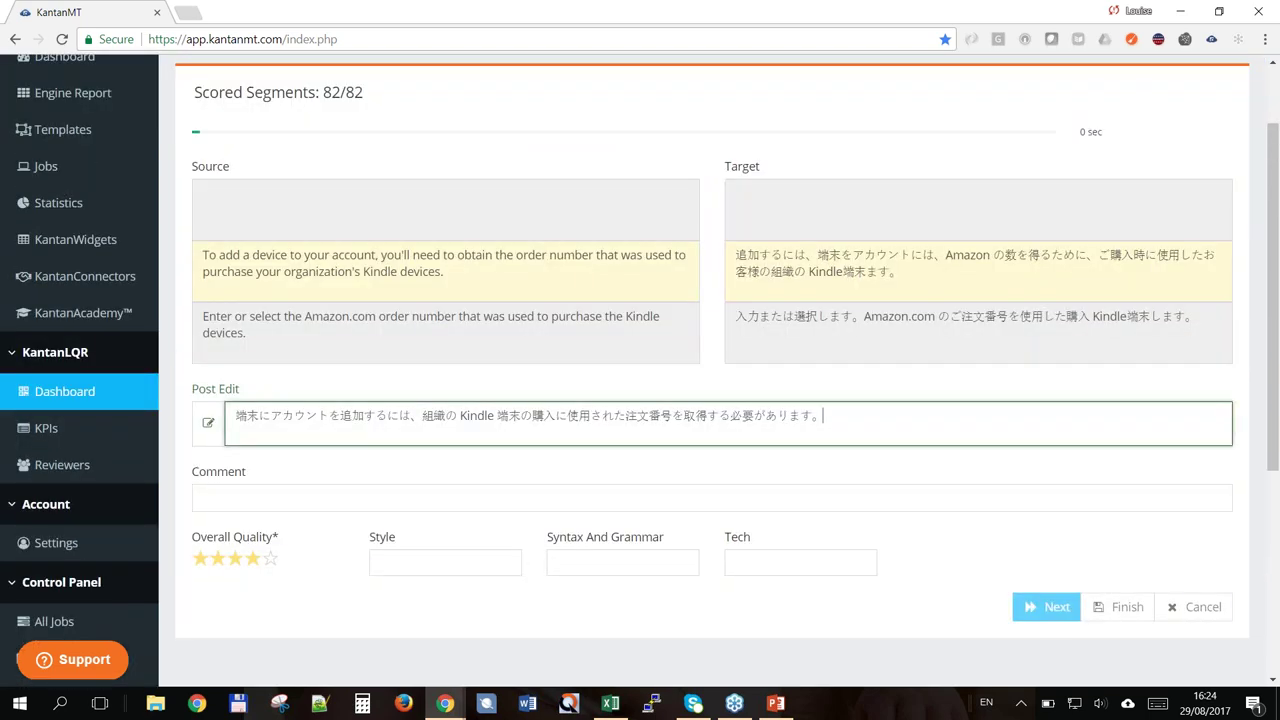
scroll(281, 228, up, 1)
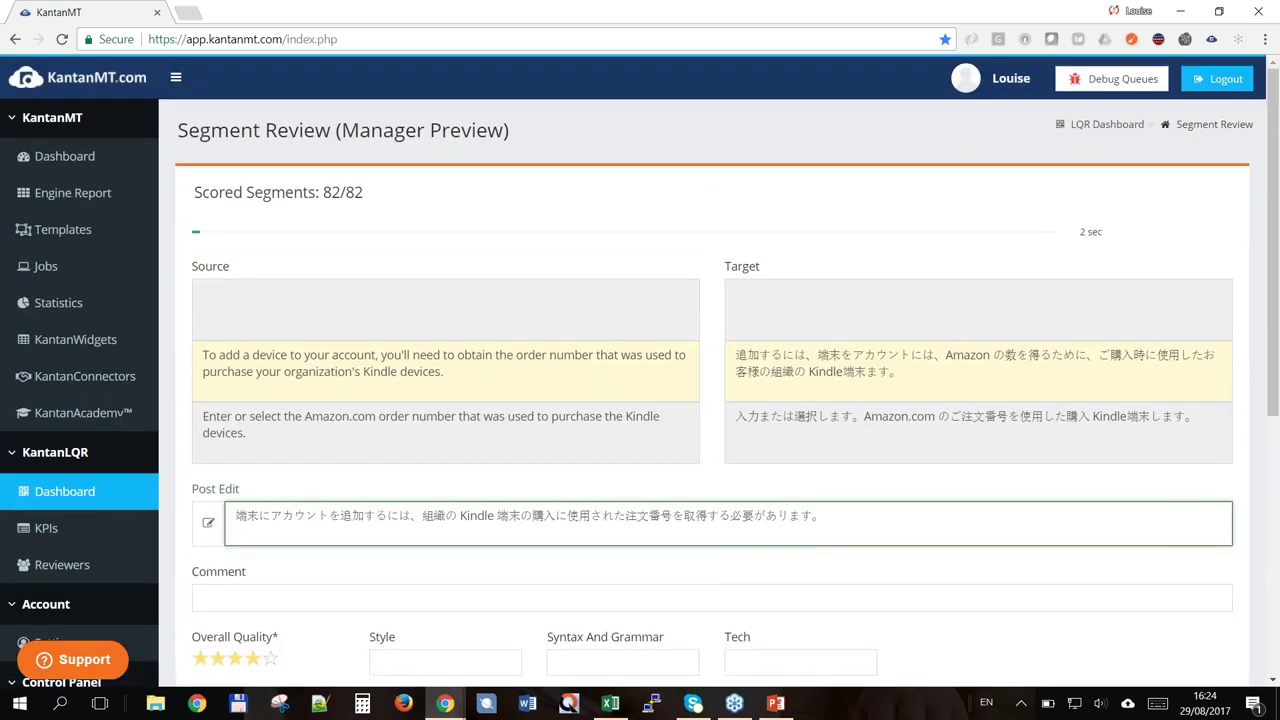
click(66, 491)
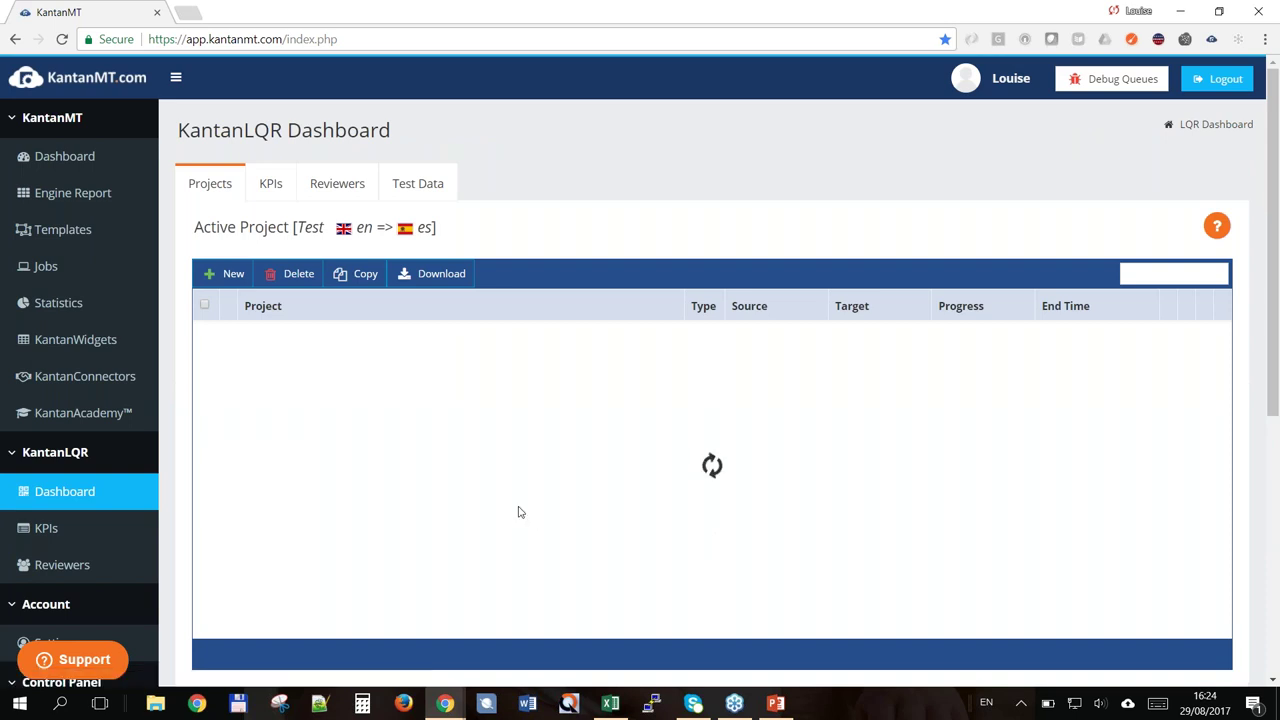
- Preview the Test project as a reviewer and change the first segment's post-edit to "Leer o encontrar una artículo"
scroll(322, 537, down, 1)
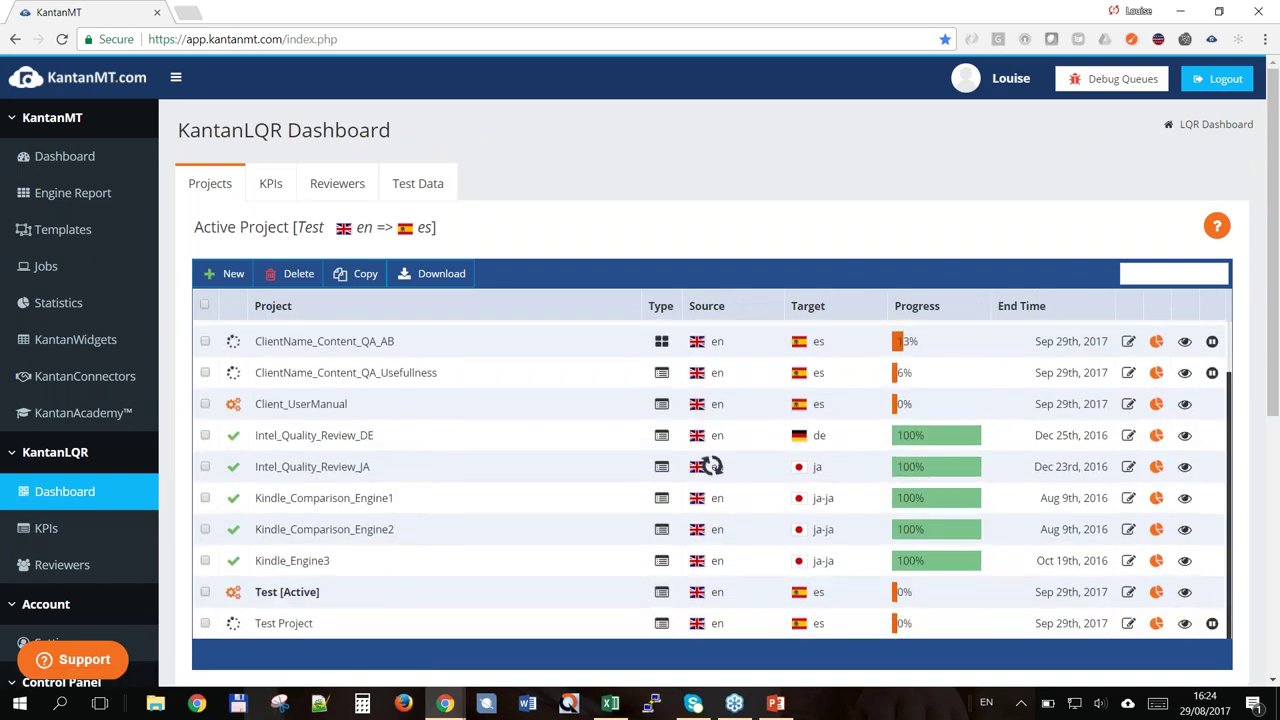
click(1185, 593)
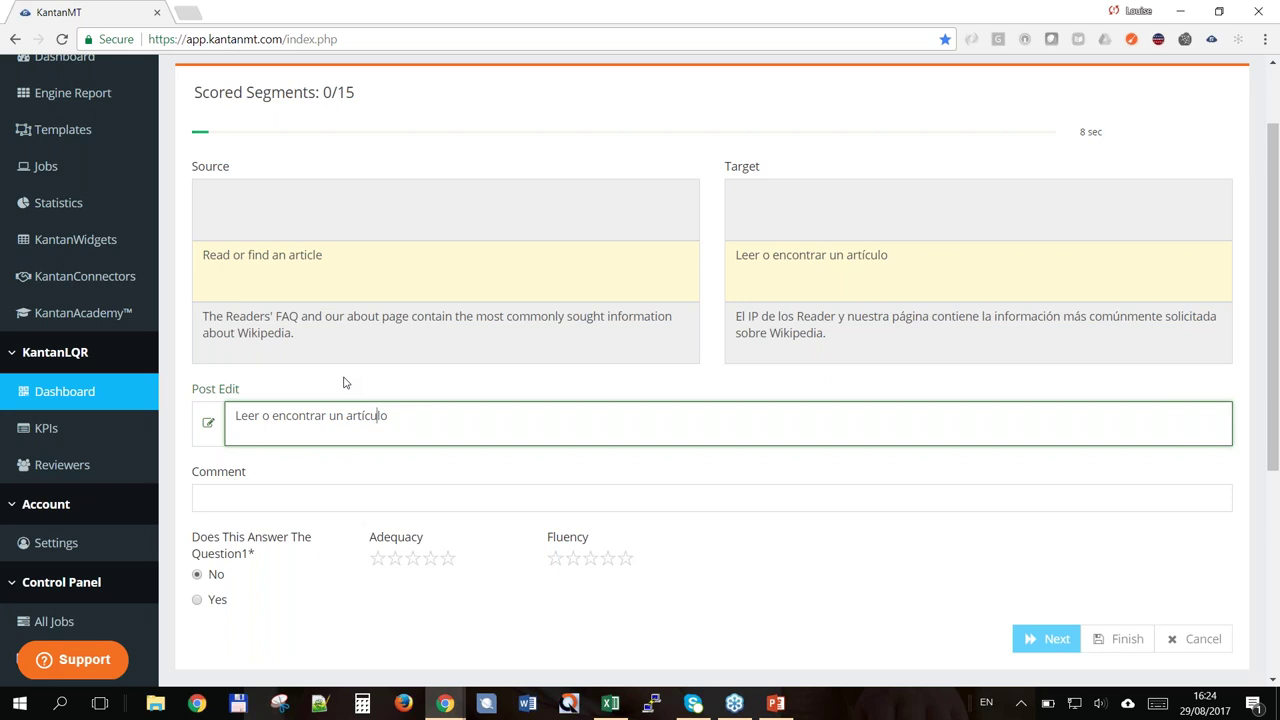
text(a)
- Answer Yes for the first segment's "Does This Answer The Question1" KPI
key(Tab)
key(Tab)
key(Down)
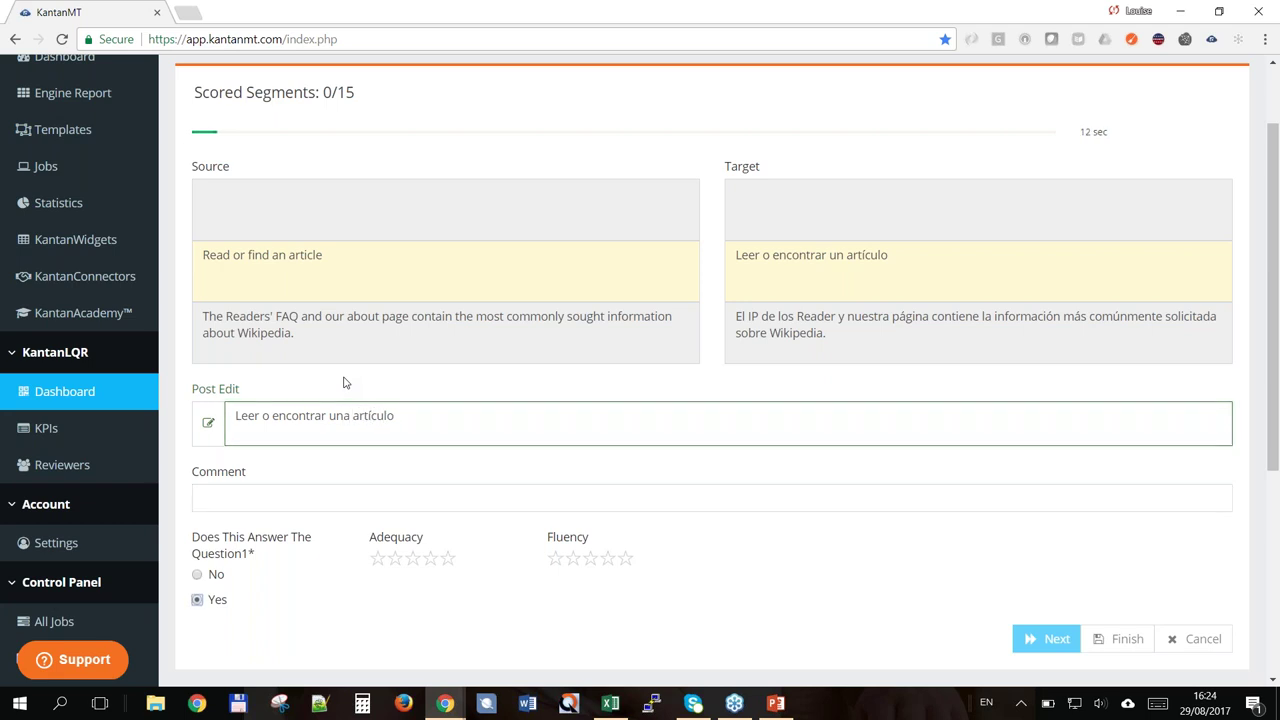
key(Up)
key(Down)
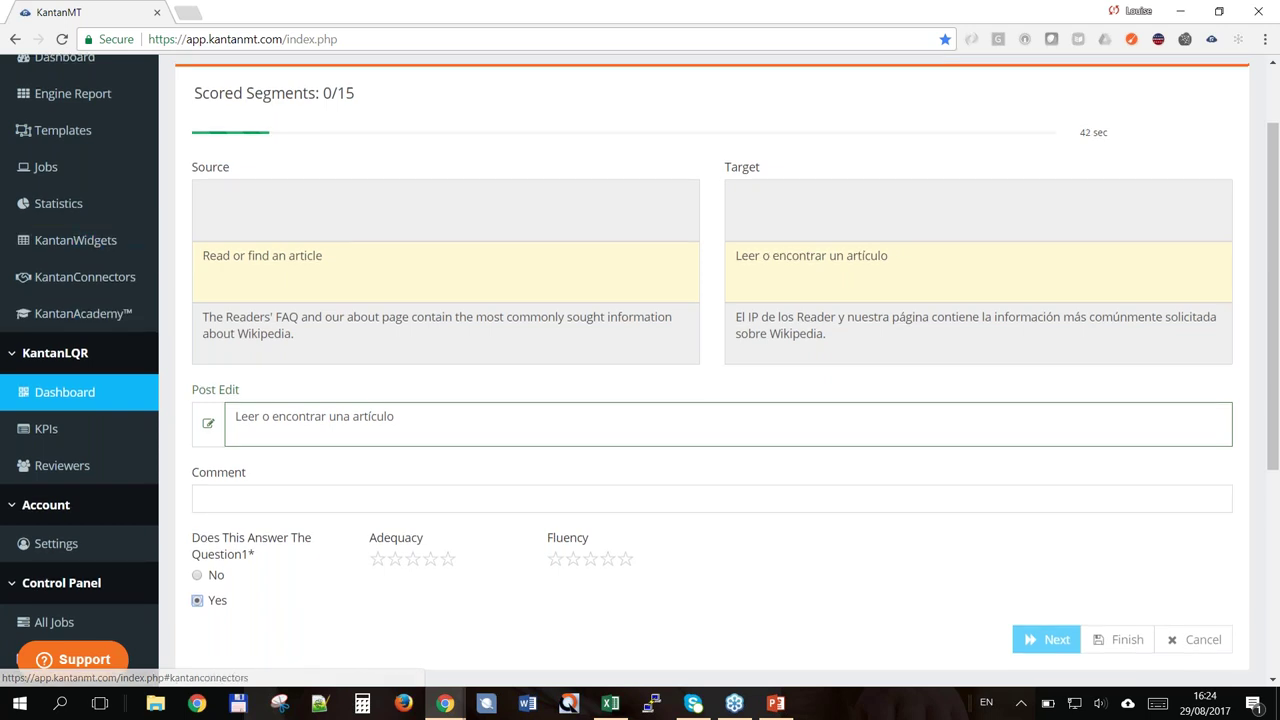
scroll(90, 340, up, 1)
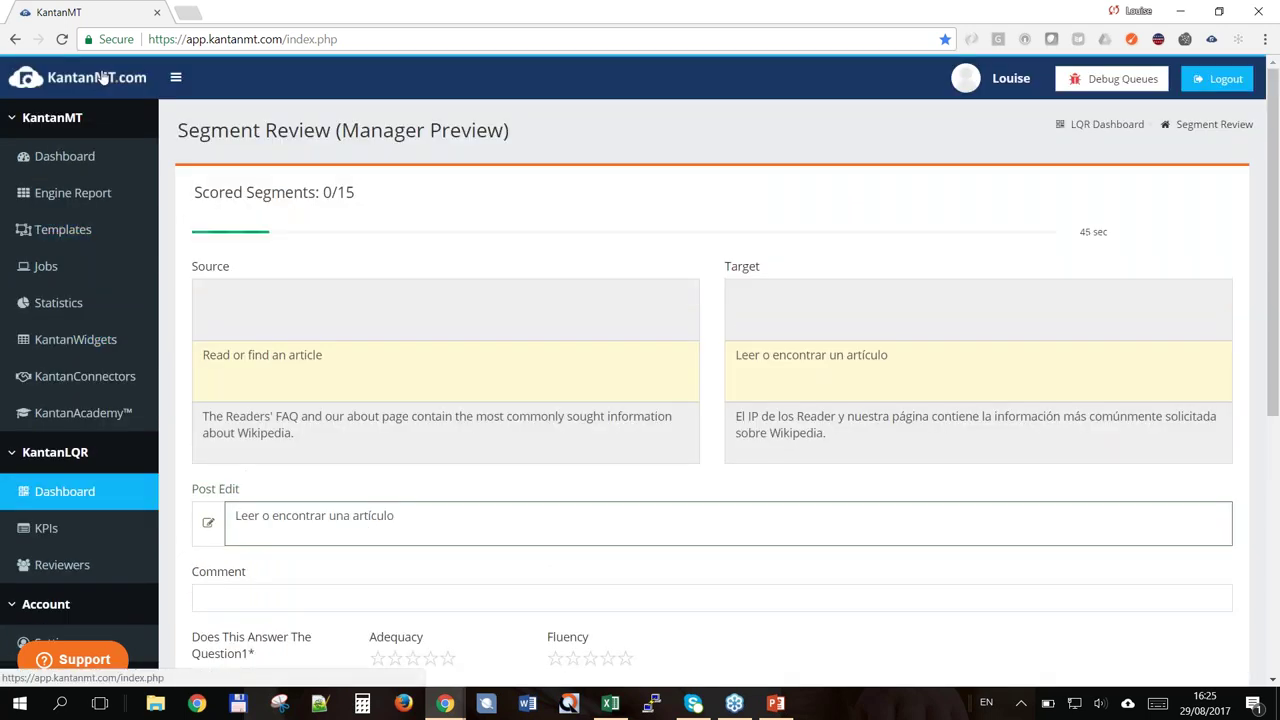